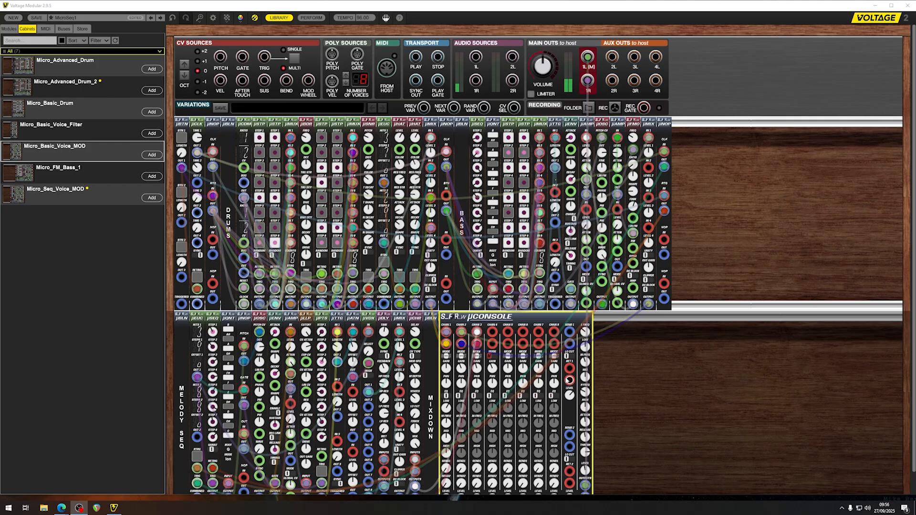
scroll(660, 399, down, 1)
scroll(693, 373, up, 1)
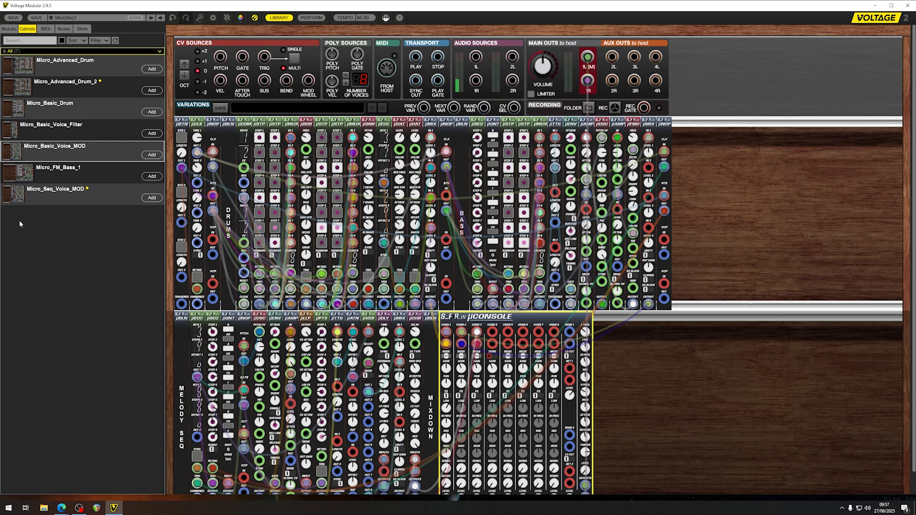
- Start a new empty patch and add the saved Micro_Advanced_Drum_2 cabinet to it
click(5, 18)
click(484, 262)
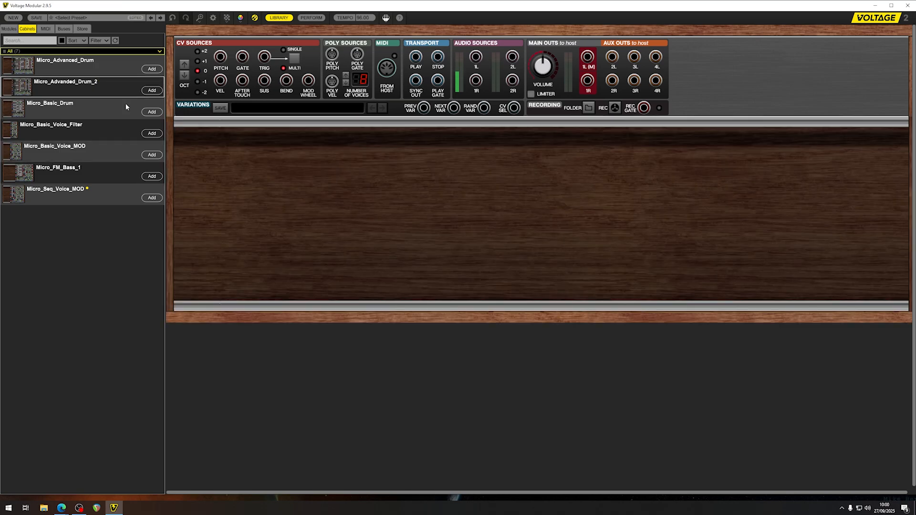
drag(62, 85, 389, 145)
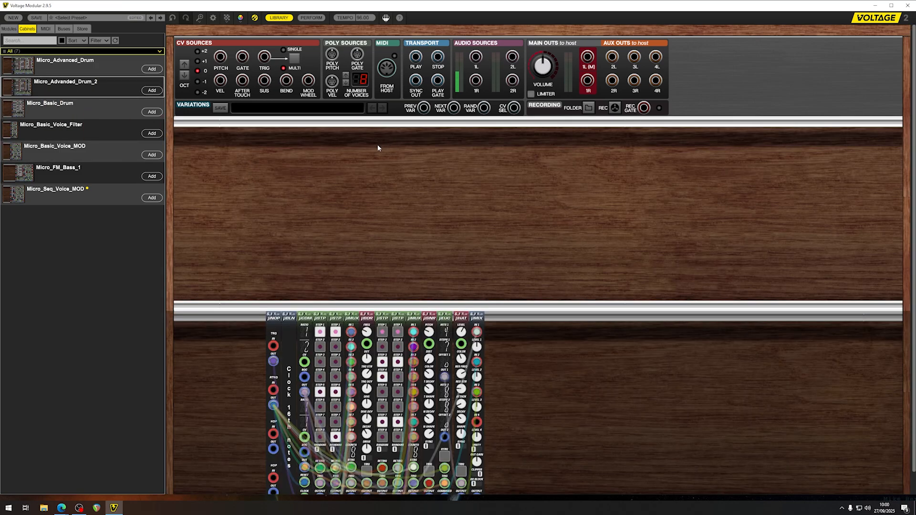
- Remove the empty cabinet above the drum modules
right_click(371, 162)
click(359, 249)
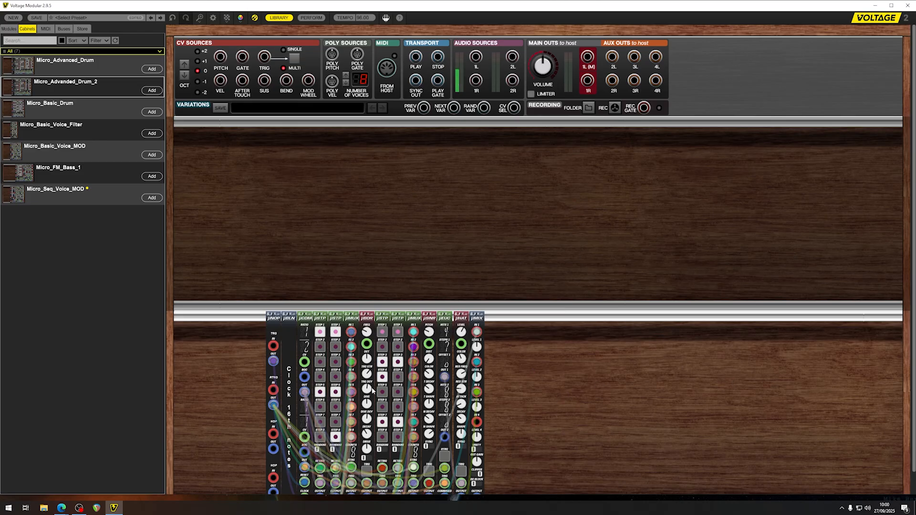
right_click(439, 201)
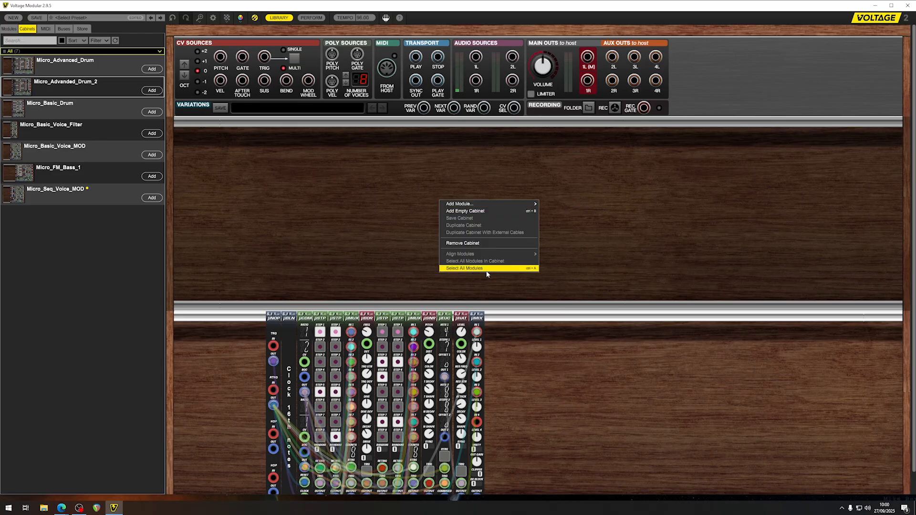
click(491, 244)
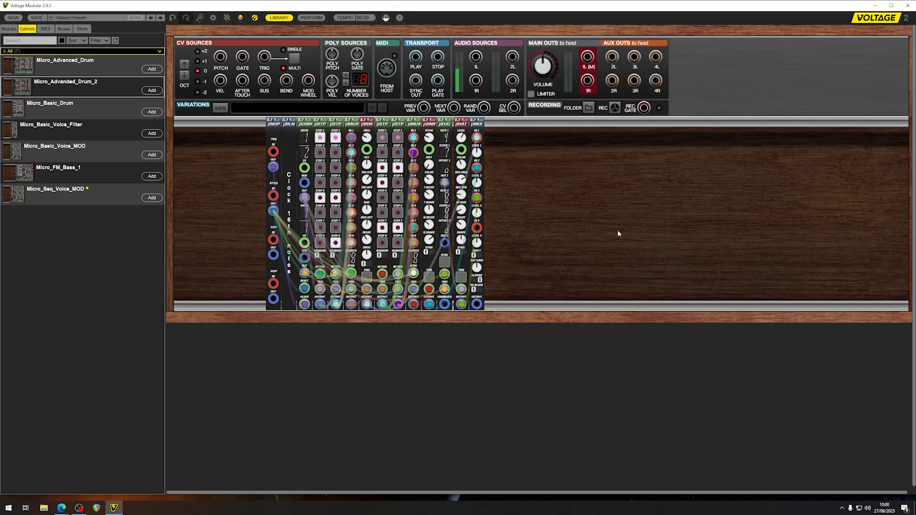
- Select all the drum modules and shift them slightly right within the cabinet
drag(644, 187, 271, 86)
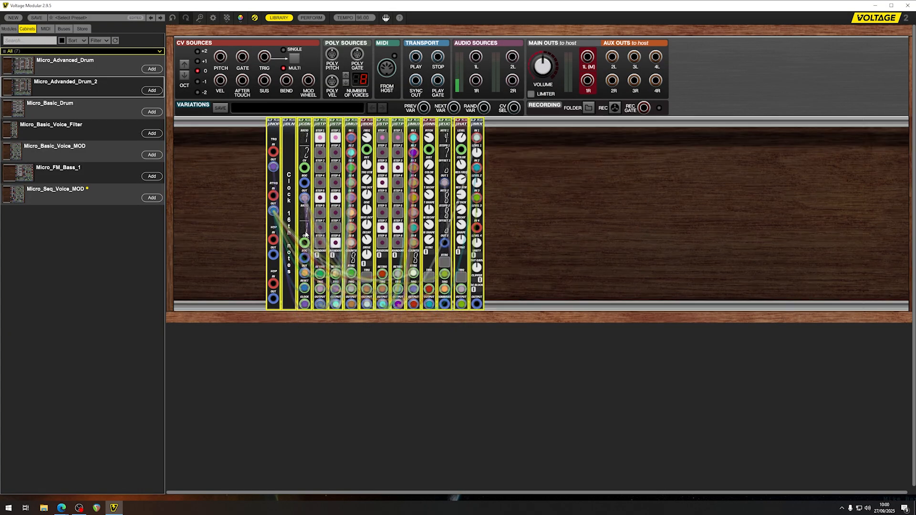
drag(276, 120, 294, 119)
click(685, 181)
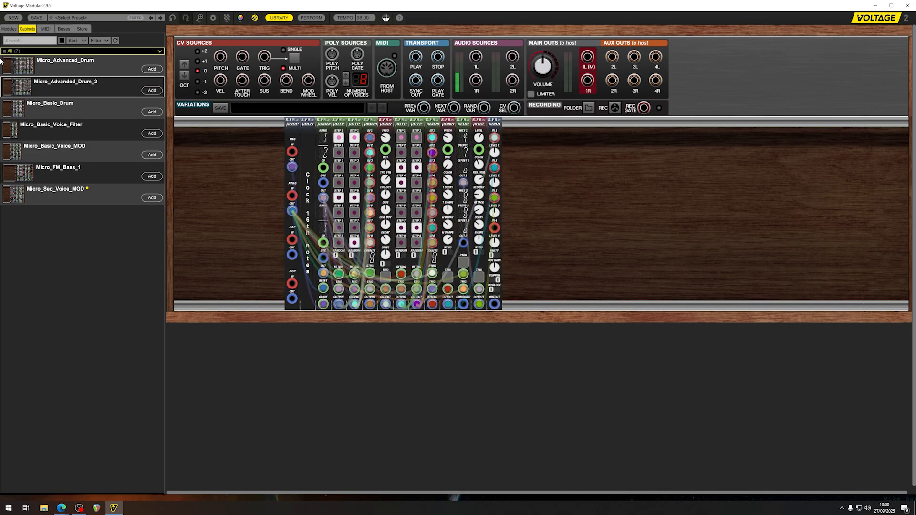
- Show the module library and edit the lowest port label on the first module of the drum group
click(9, 28)
click(291, 135)
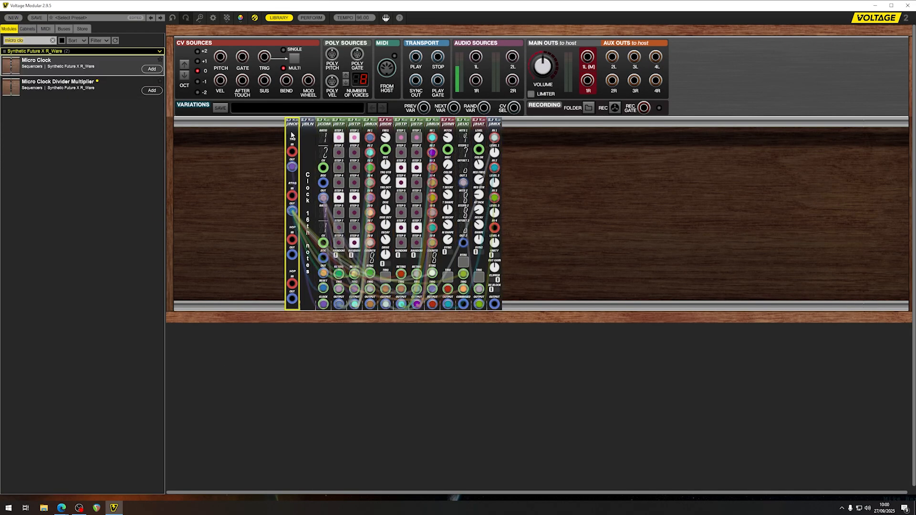
click(228, 144)
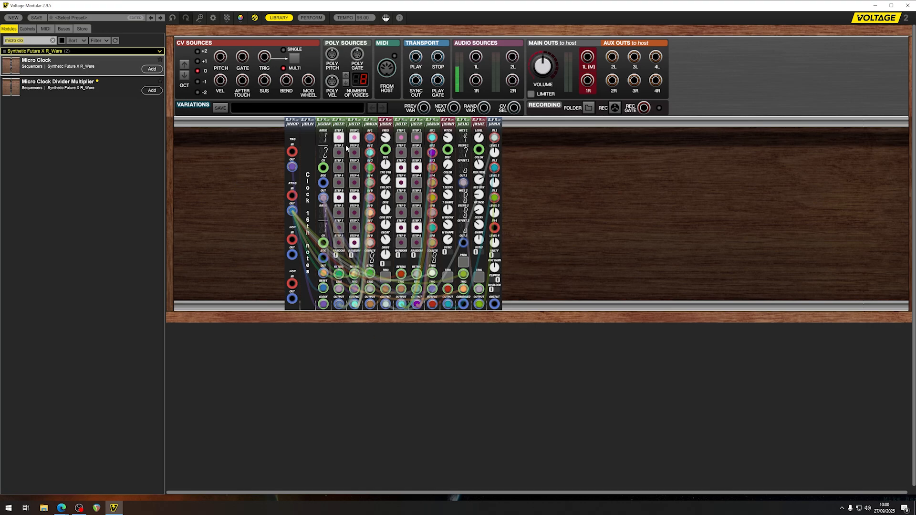
drag(242, 123, 629, 211)
click(629, 211)
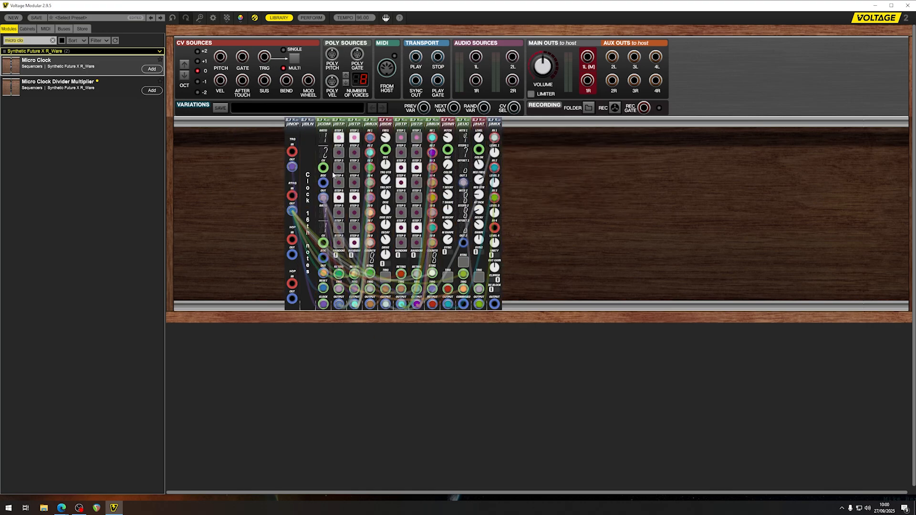
click(295, 138)
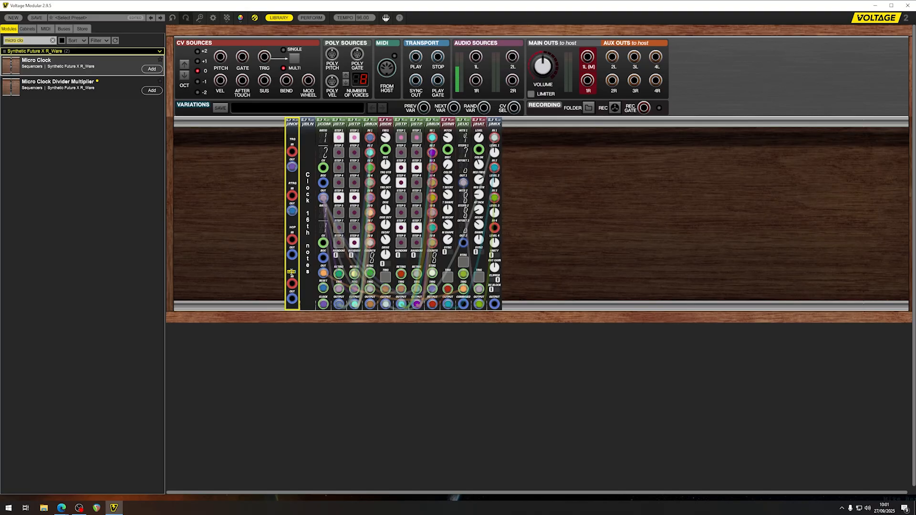
click(279, 268)
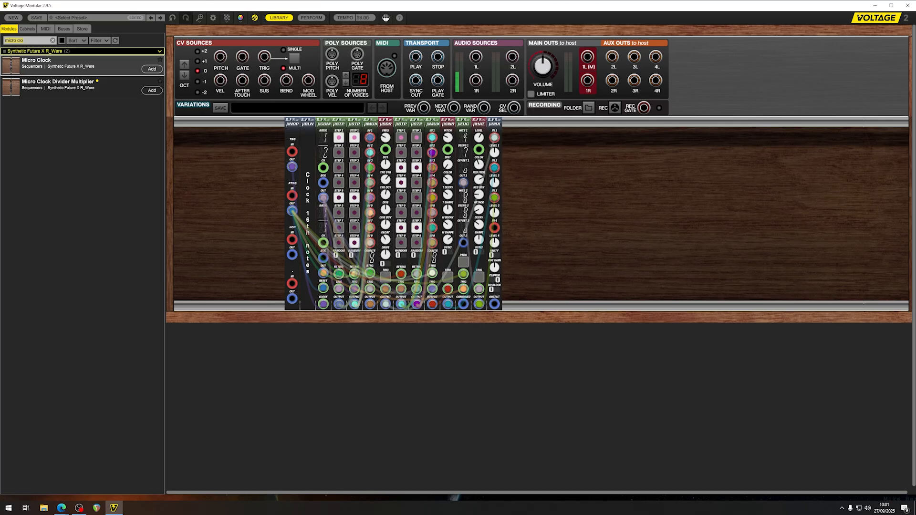
- Add a Micro Clock module in the free space left of the drum modules
drag(37, 63, 245, 168)
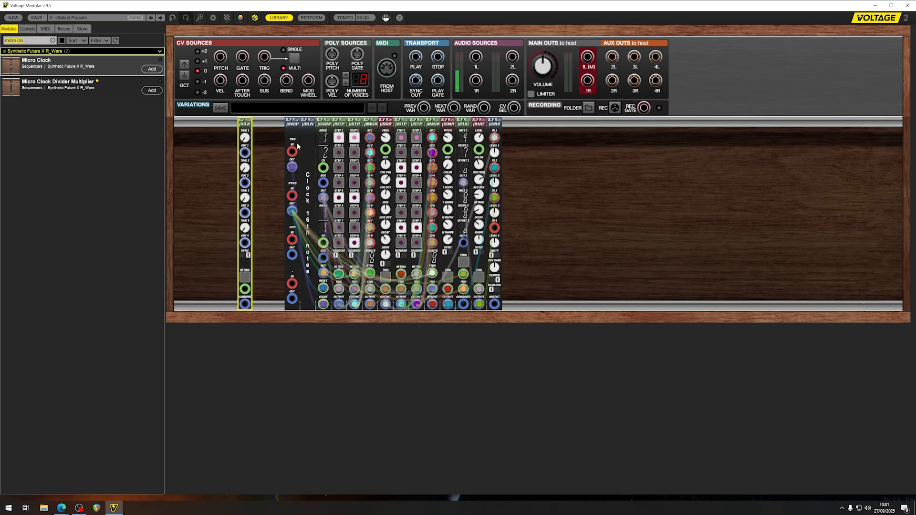
click(303, 228)
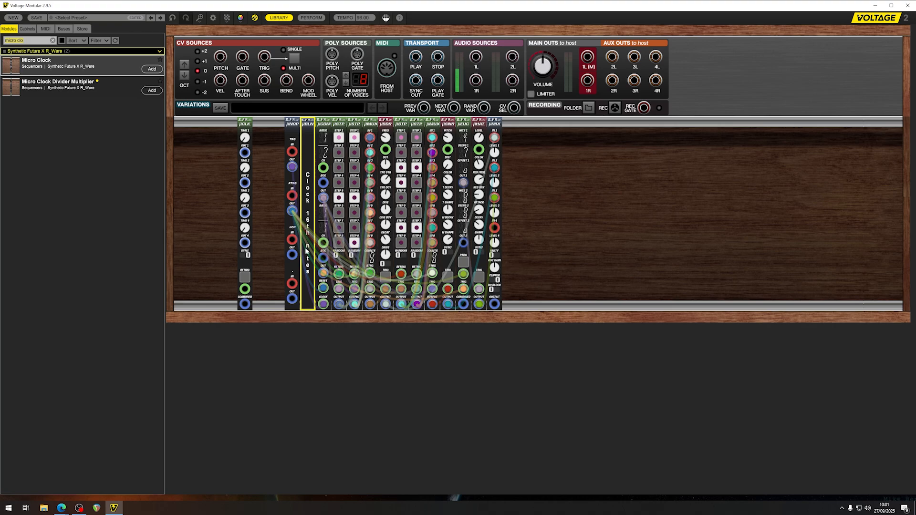
- Adjust the clock's Time 1 division and patch its Out 1 to the topmost input of the drum group's first module
click(243, 148)
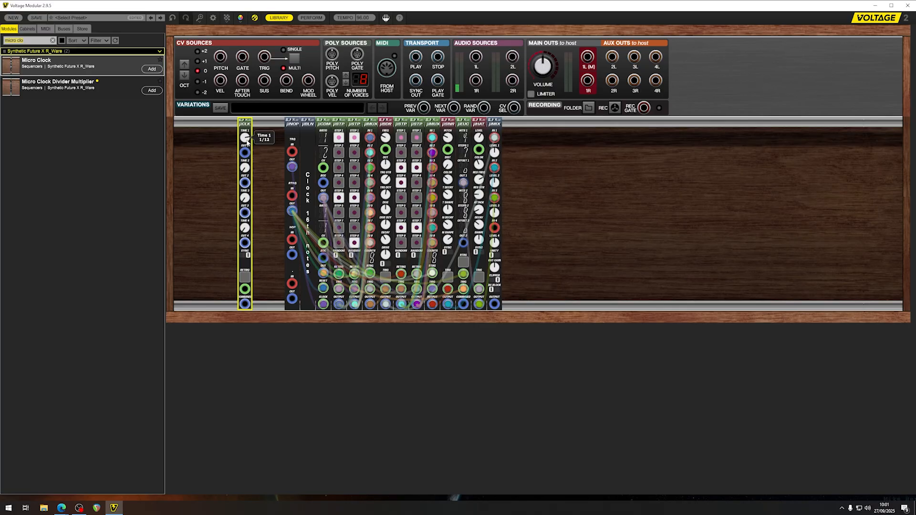
scroll(245, 137, down, 1)
drag(245, 153, 292, 151)
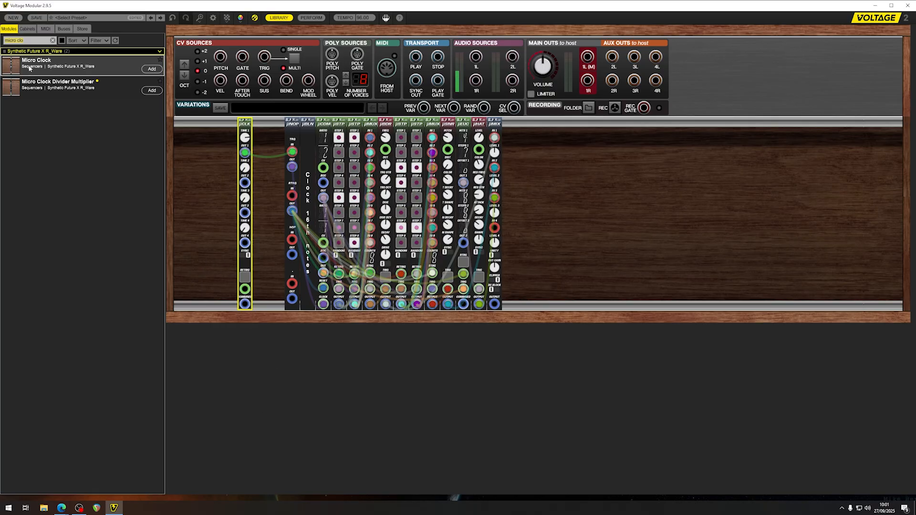
- Find the Micro Button module, place it left of the clock, and patch its Out 1 to the second input of the drum group's first module
click(24, 41)
key(BackSpace)
key(BackSpace)
key(BackSpace)
text(bu)
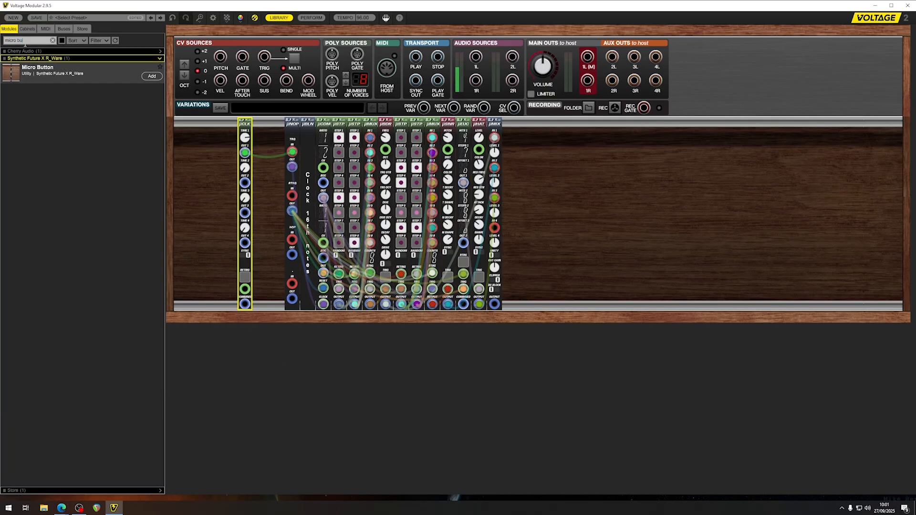
drag(38, 71, 230, 212)
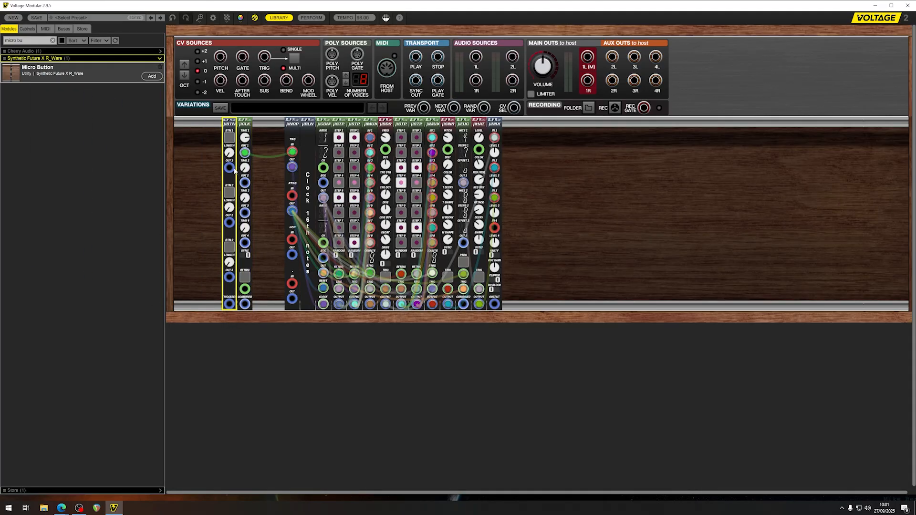
drag(229, 167, 292, 195)
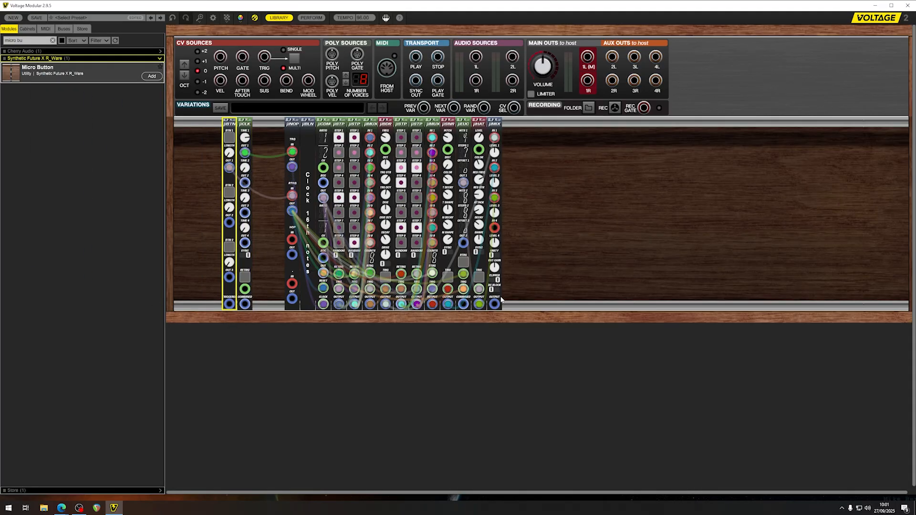
- Patch the drum mixer's output to main output 1L (M) to audition the drums
drag(494, 304, 587, 57)
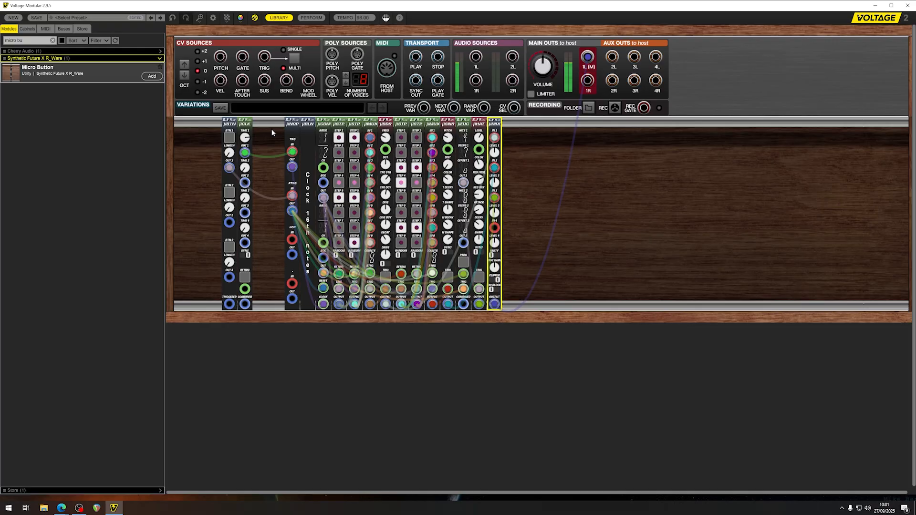
drag(272, 132, 599, 236)
click(599, 234)
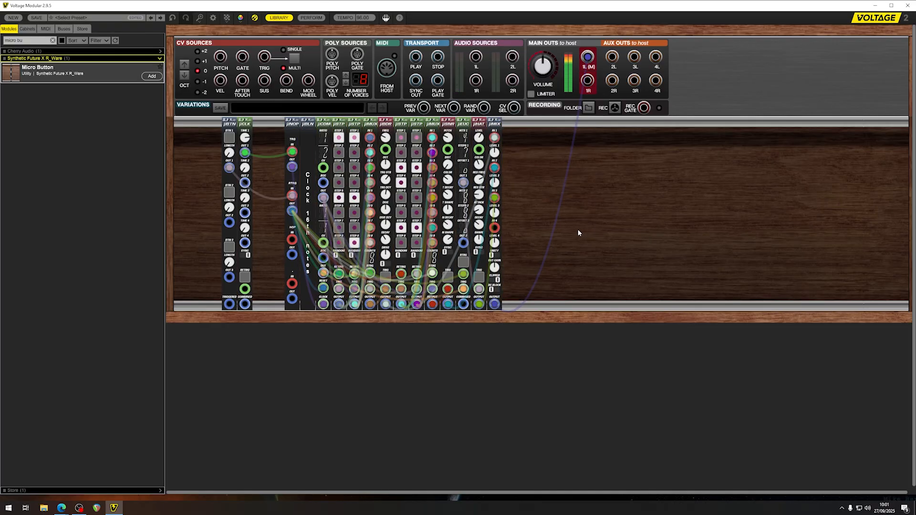
- Duplicate the blank label panel to the front of the drum modules and label the copy DRUMS
drag(307, 122, 275, 121)
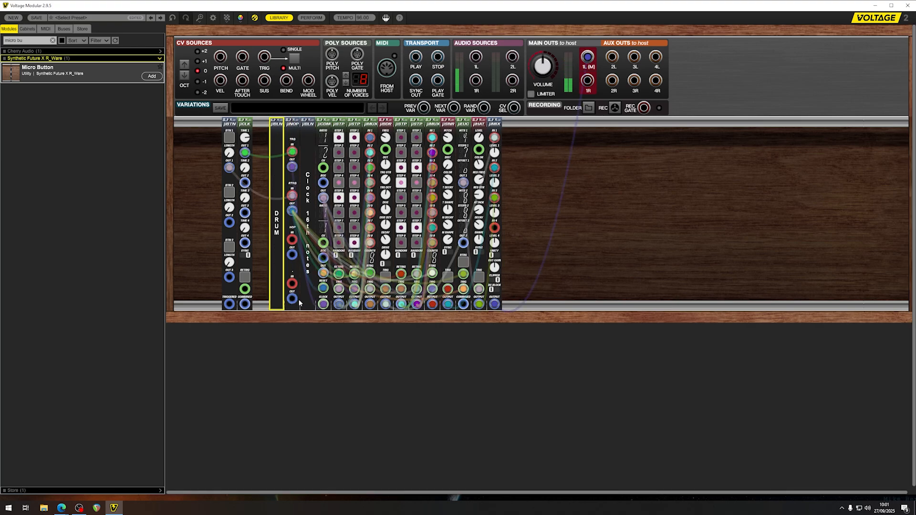
click(697, 231)
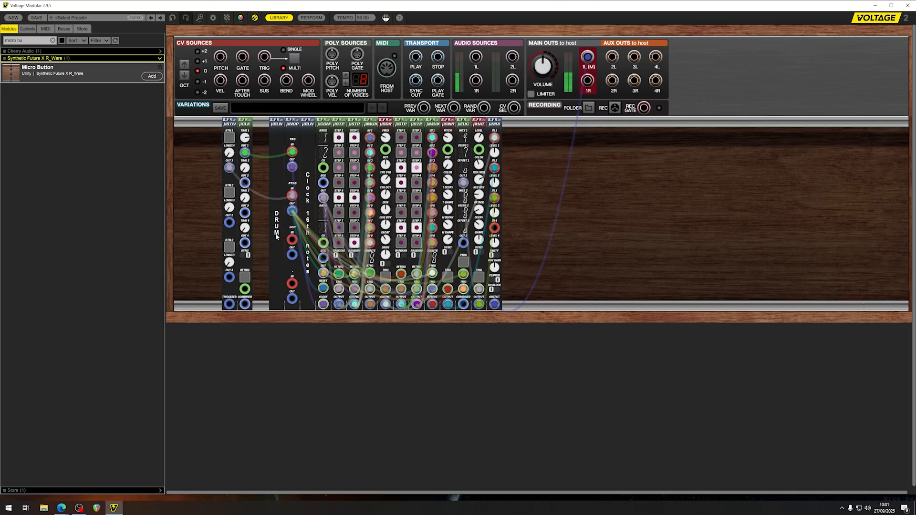
click(276, 235)
double_click(276, 234)
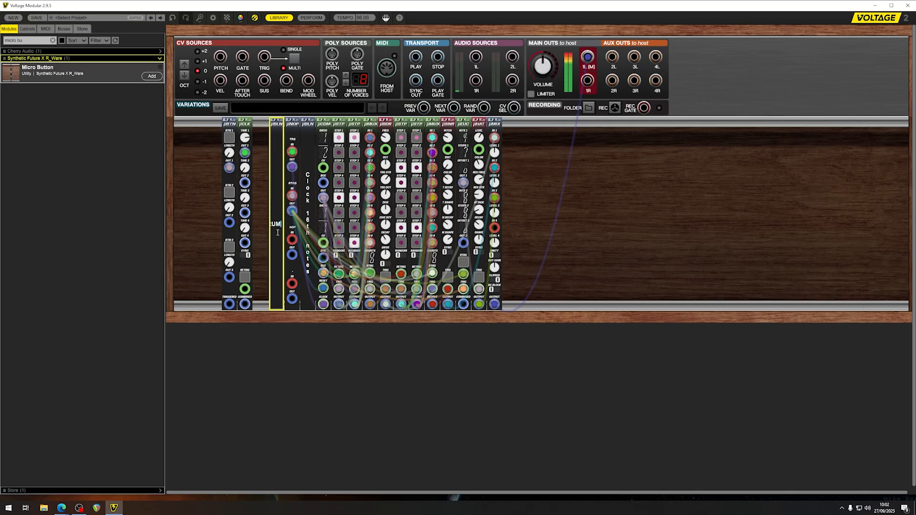
text(S)
key(Return)
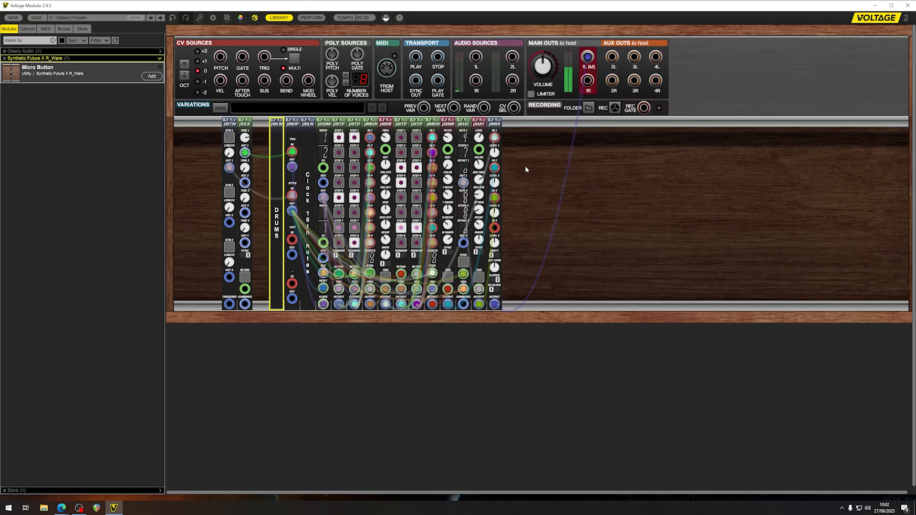
- Disconnect the drum mixer's output cable from main output 1L (M)
drag(541, 159, 262, 204)
click(607, 187)
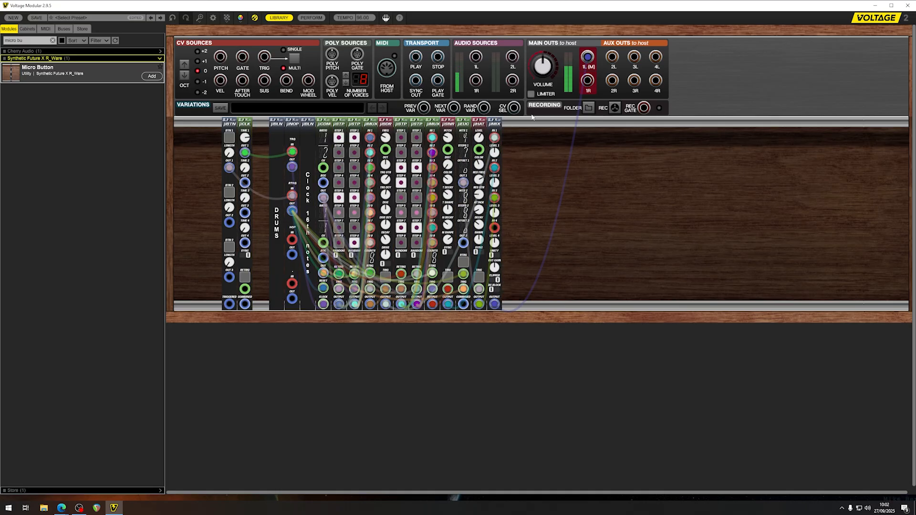
drag(587, 57, 612, 219)
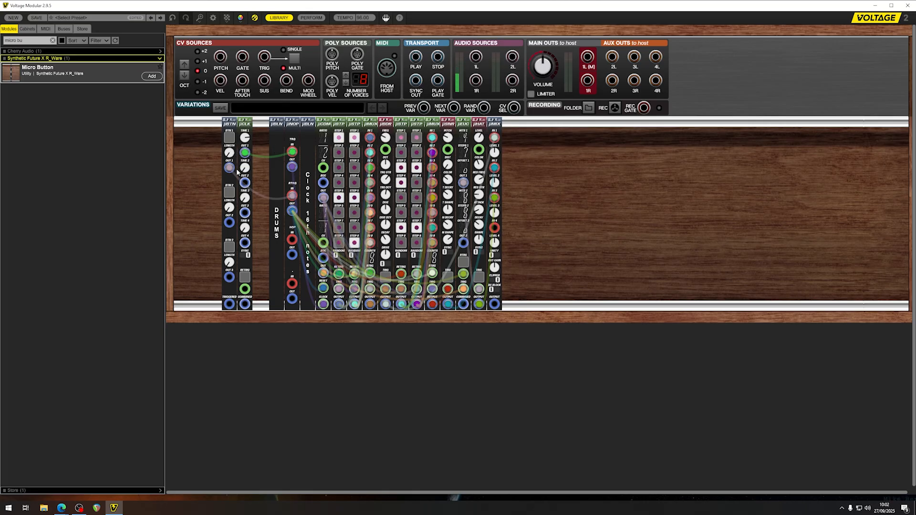
- Examine the drum modules and follow their signal path from the step sequencers and drum voices through the mixer
click(328, 138)
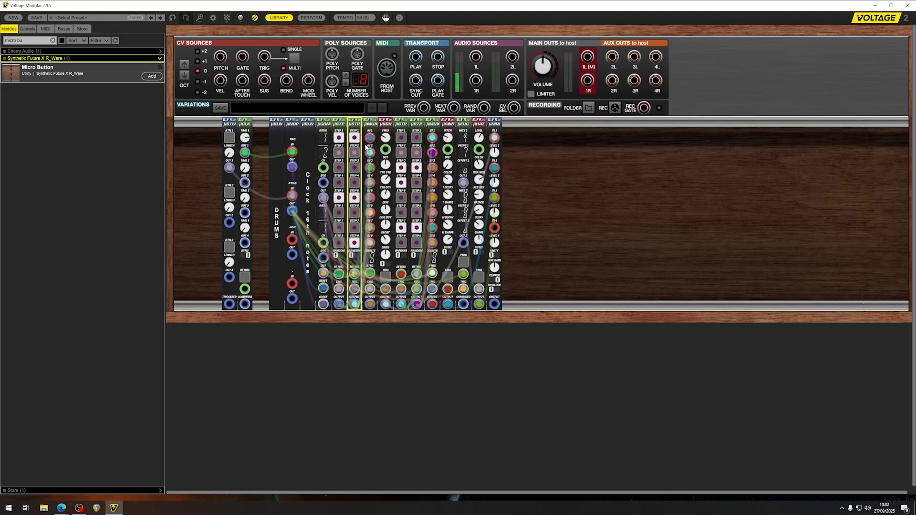
click(388, 169)
click(400, 124)
click(416, 124)
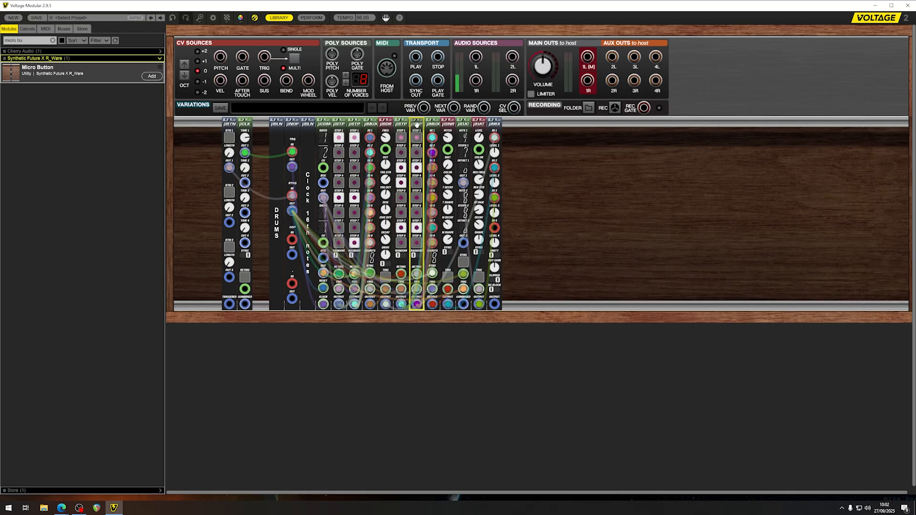
click(445, 122)
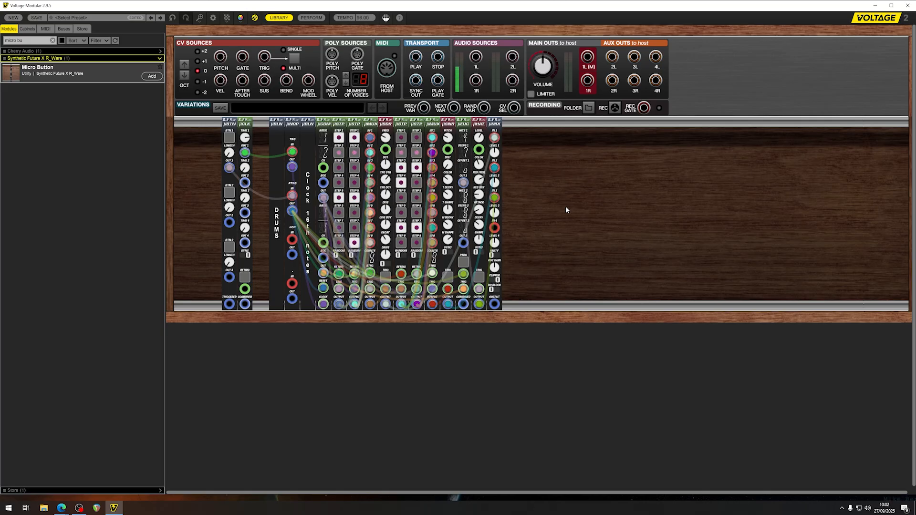
mouse_move(372, 261)
drag(479, 304, 495, 197)
drag(494, 304, 587, 57)
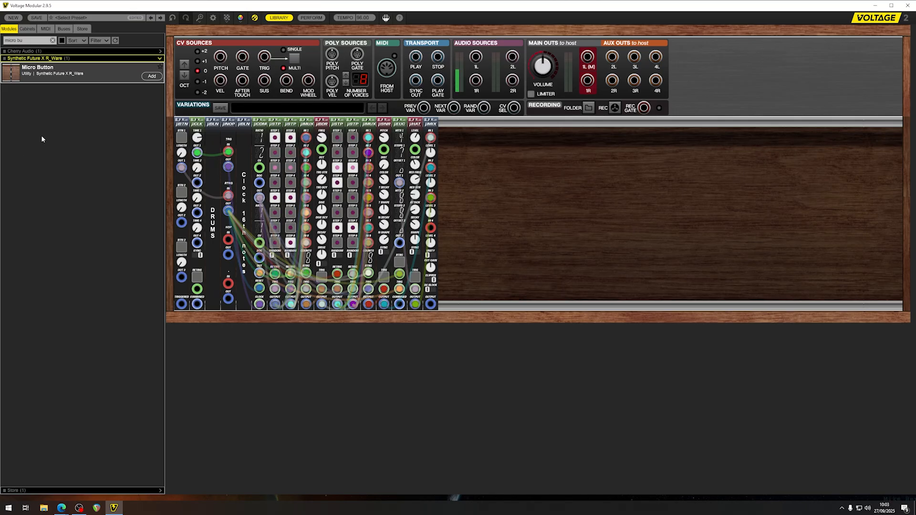
- Add the saved Micro_Seq_Voice_MOD cabinet below the drum cabinet
click(33, 41)
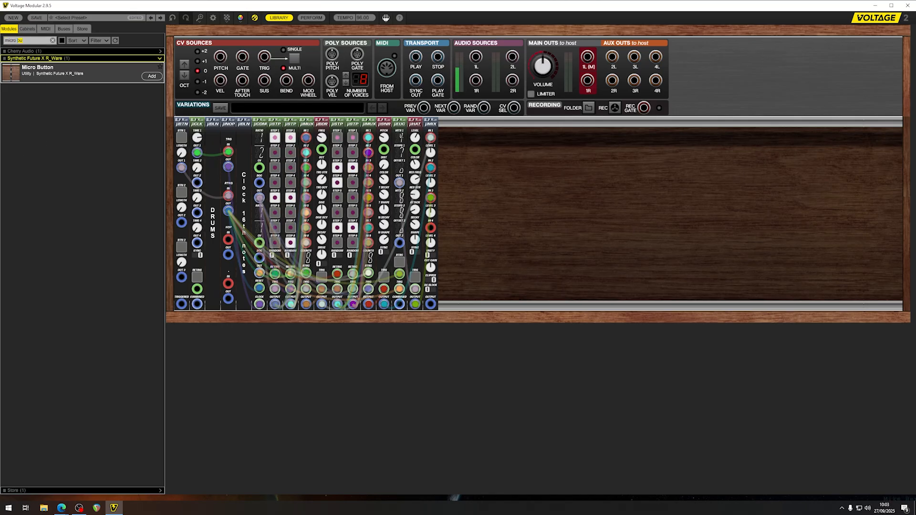
key(BackSpace)
click(28, 29)
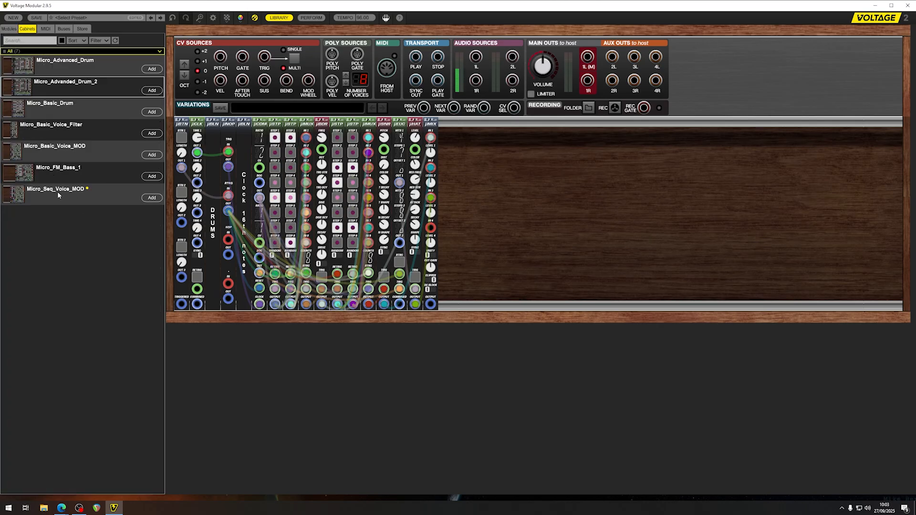
drag(57, 192, 500, 437)
- Move the voice modules up beside the drum modules in the same cabinet and remove the emptied lower cabinet
drag(255, 323, 527, 129)
right_click(396, 377)
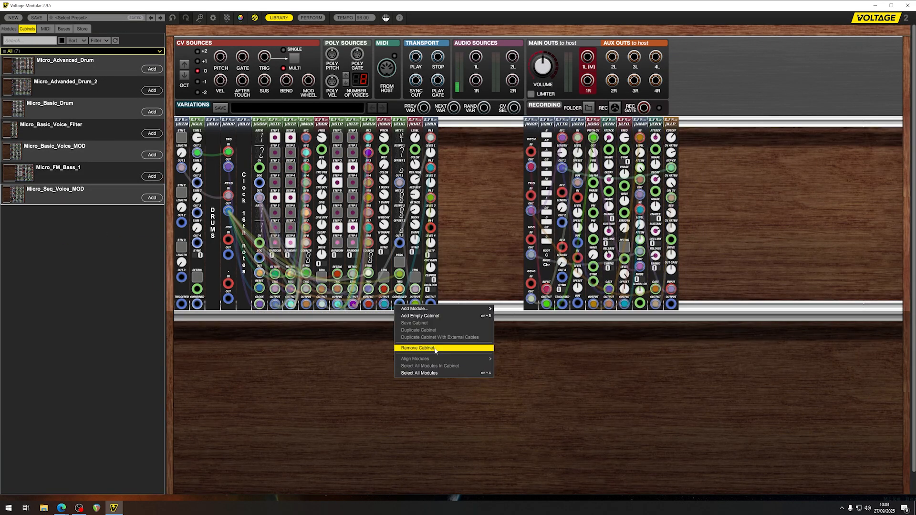
click(417, 348)
drag(768, 215, 489, 229)
click(488, 228)
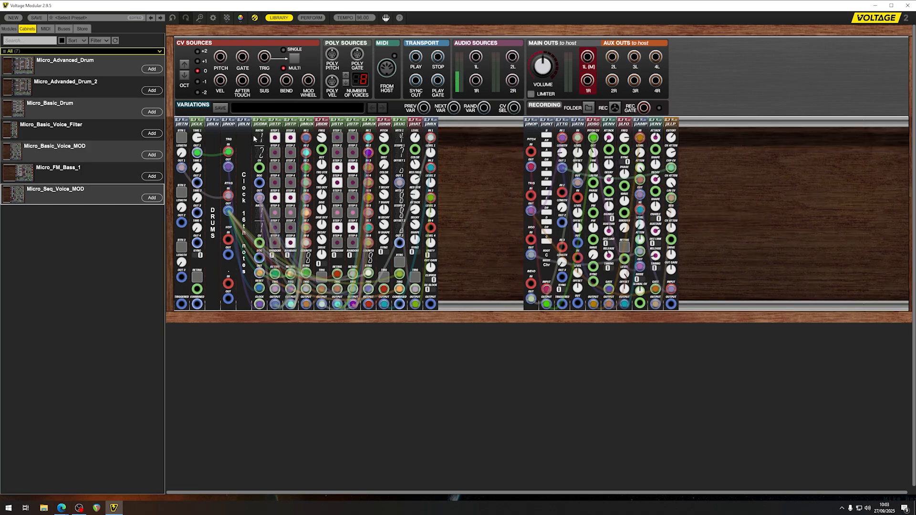
- Duplicate the Clock 16th notes label panel to the front of the voice modules and label the copy SEQ1
drag(244, 123, 511, 124)
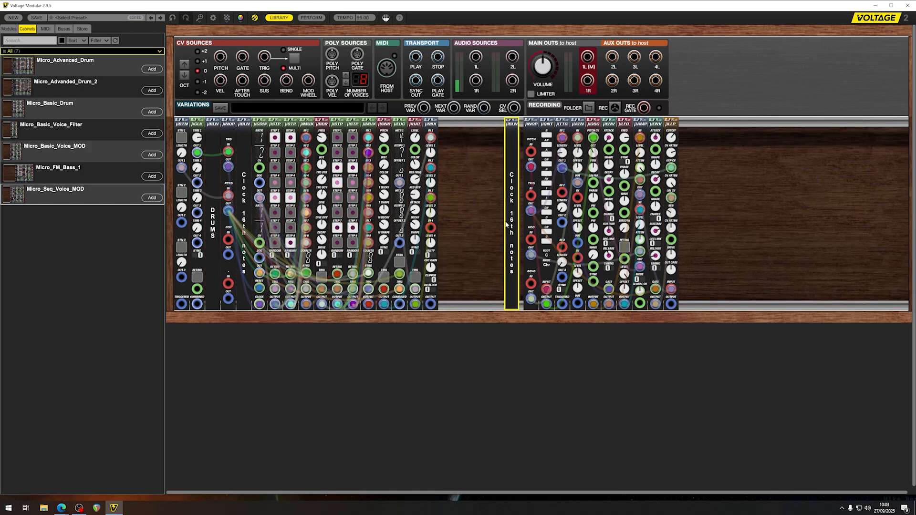
double_click(513, 213)
text(SEQ)
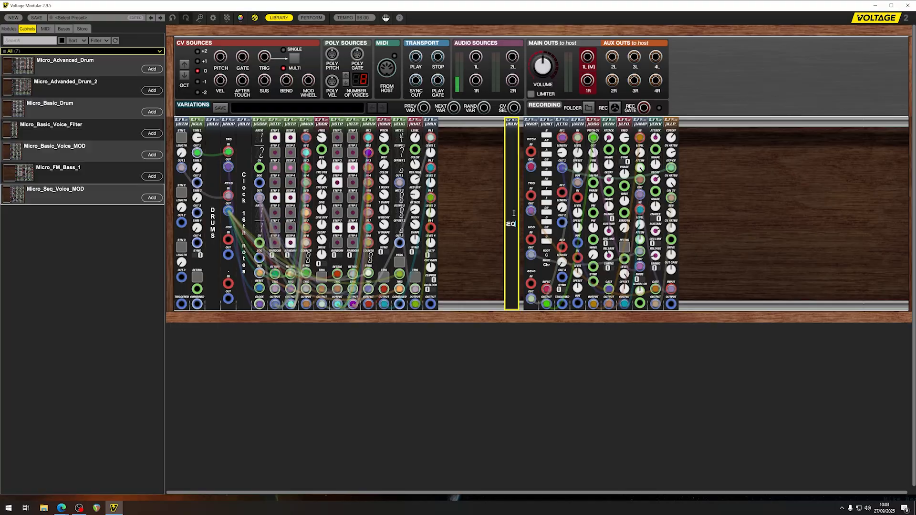
text(1)
key(Return)
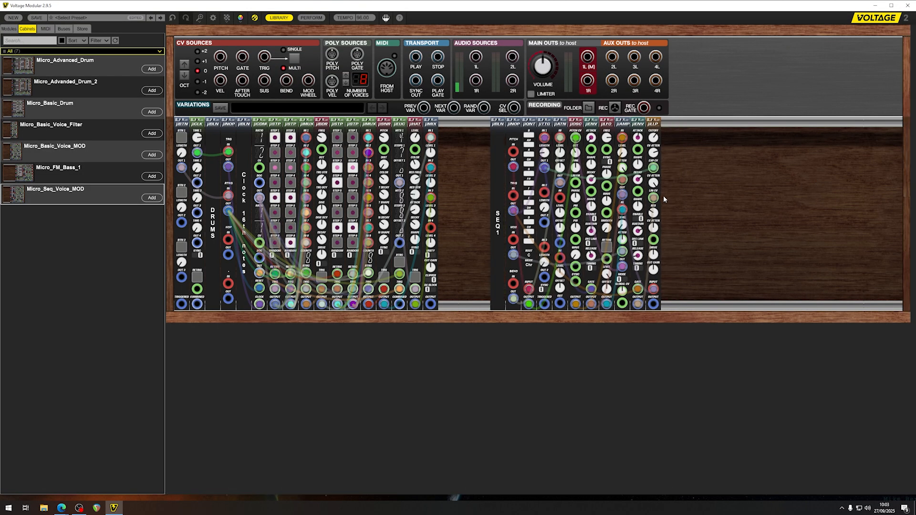
- Try patching the Pitch and Gate CV sources into the SEQ1 voice's Pitch and Trig inputs
click(514, 125)
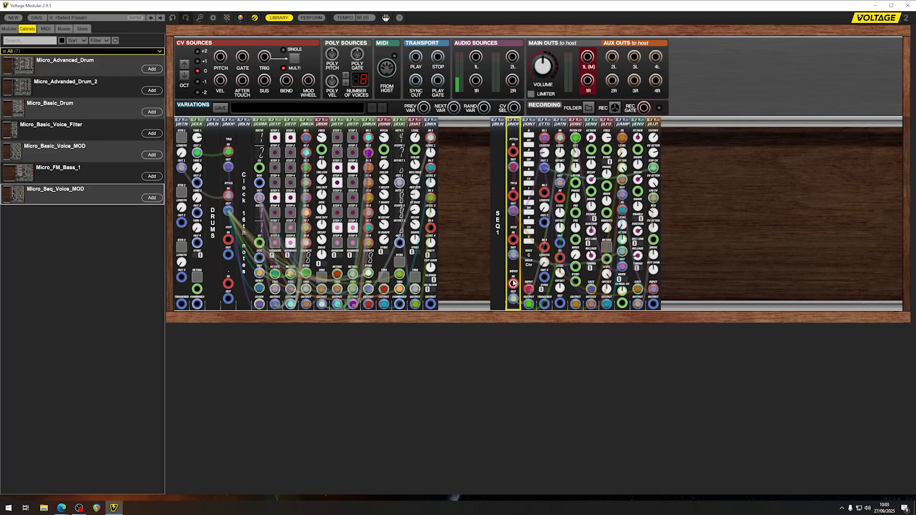
click(471, 250)
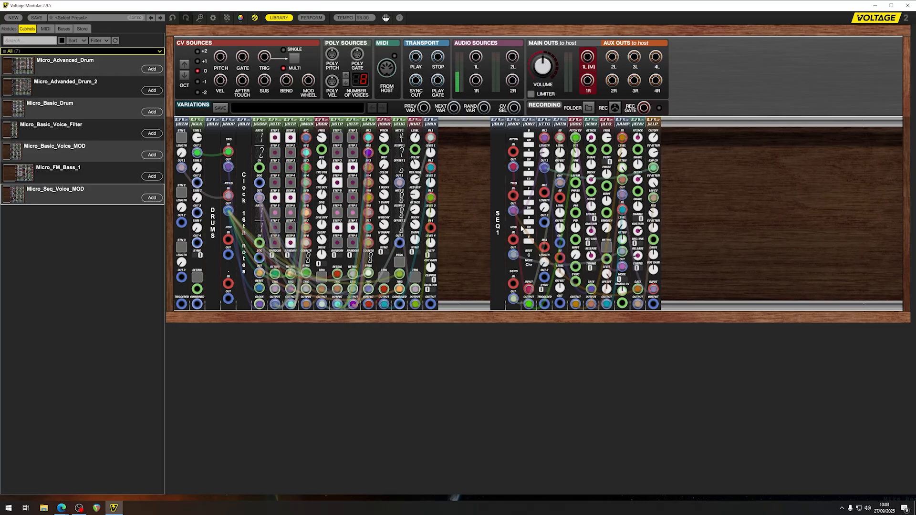
drag(513, 152, 514, 196)
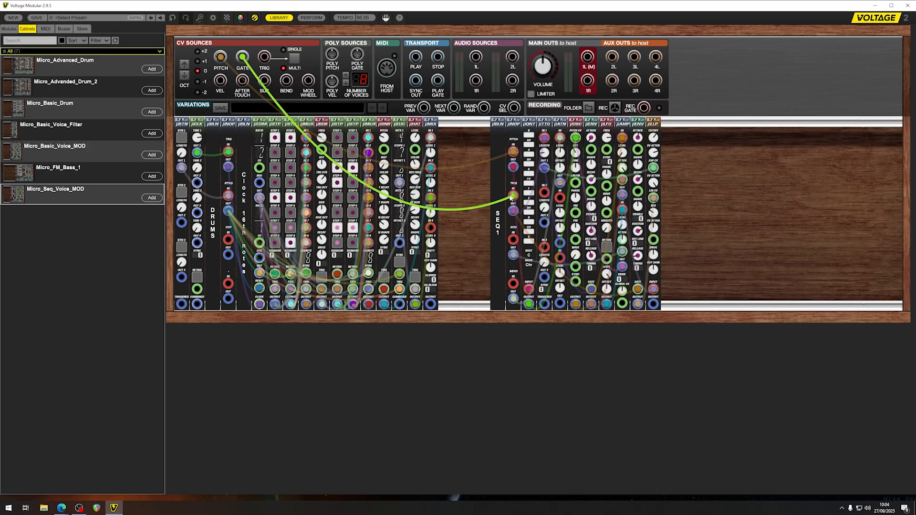
drag(513, 197, 731, 248)
click(479, 222)
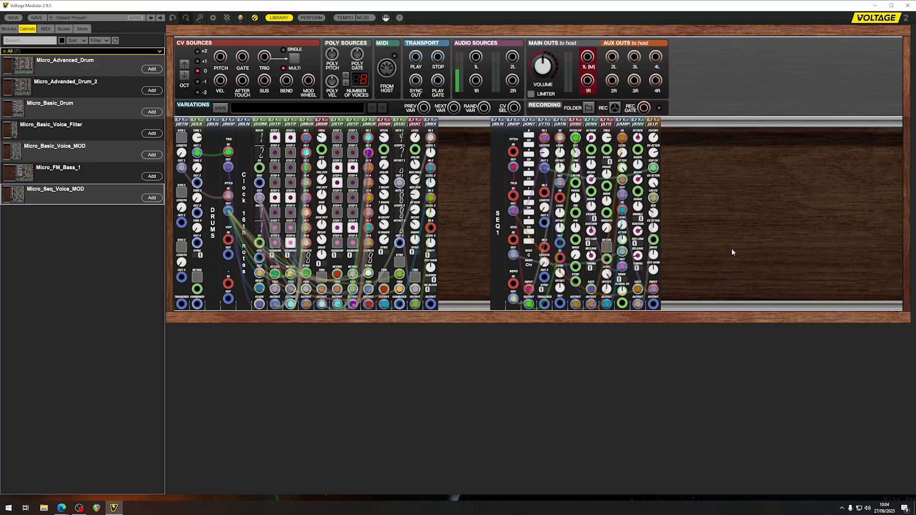
- Add a Micro Trigger Sequencer in front of the SEQ1 panel and shift the whole voice group away from the drums
click(9, 29)
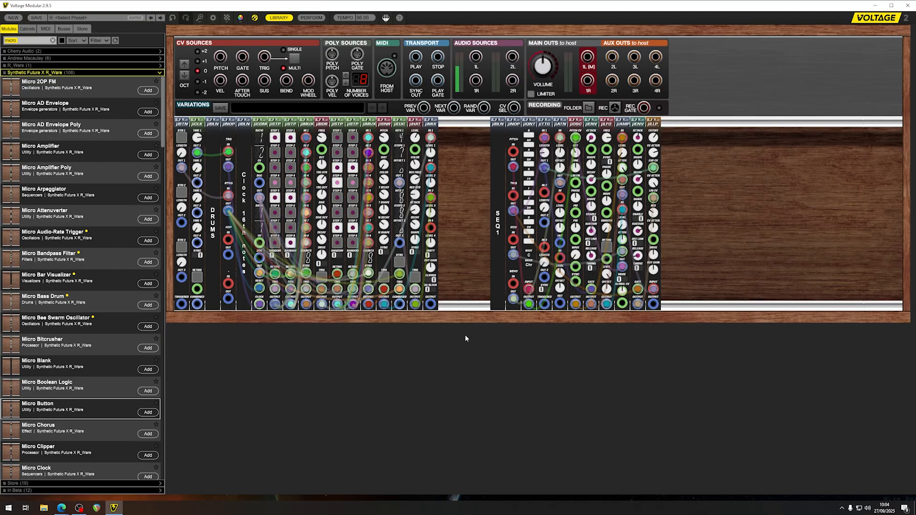
click(30, 37)
text(step)
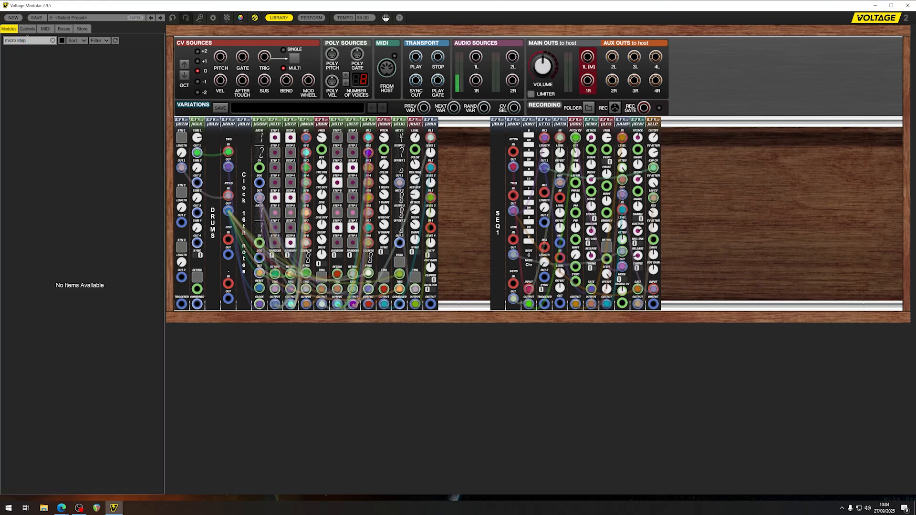
key(BackSpace)
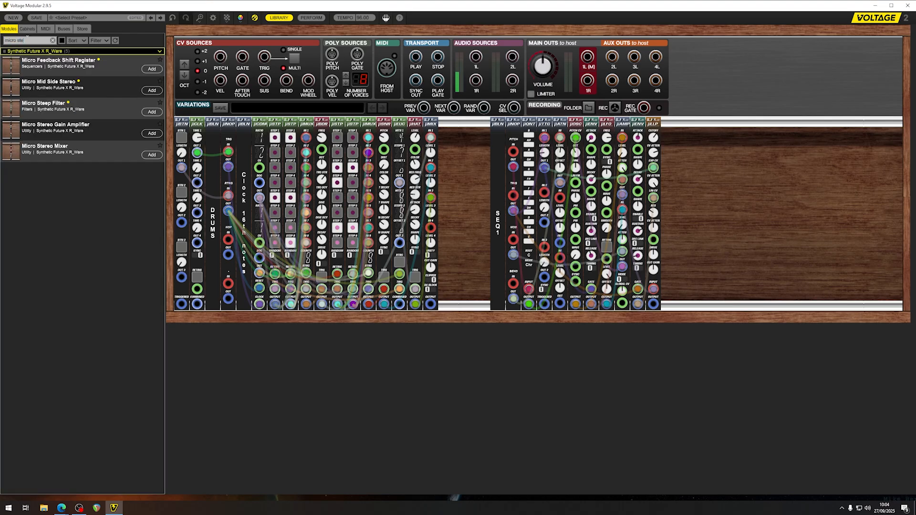
drag(820, 171, 486, 172)
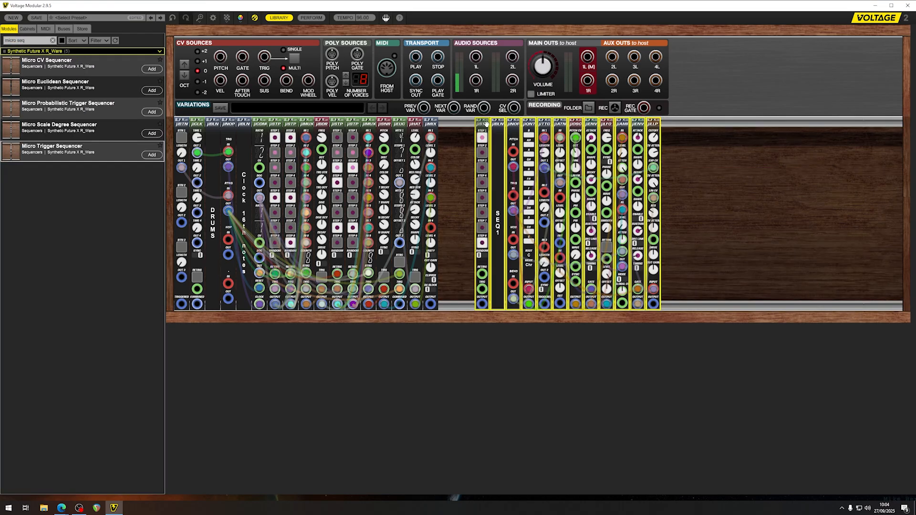
drag(481, 122, 533, 122)
click(513, 155)
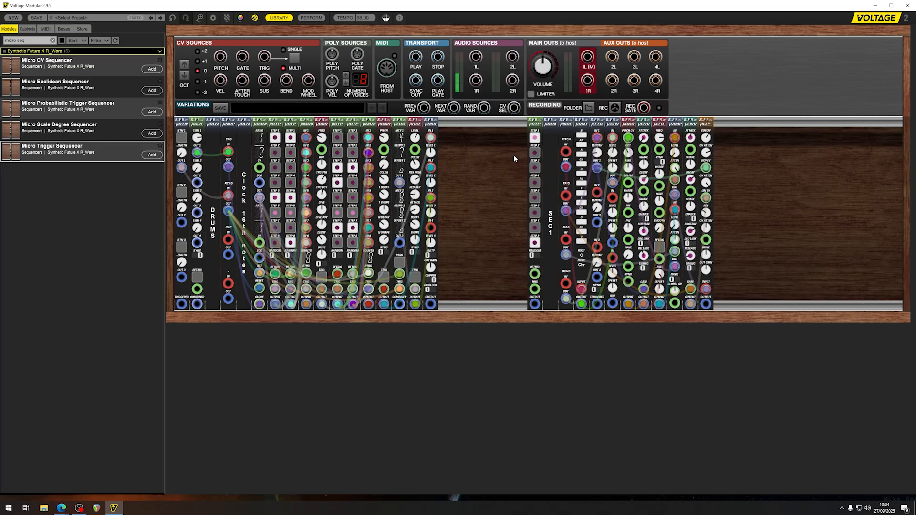
- Find the Micro CV Sequencer with a micro cv search and add it between the trigger sequencer and the SEQ1 panel
click(30, 37)
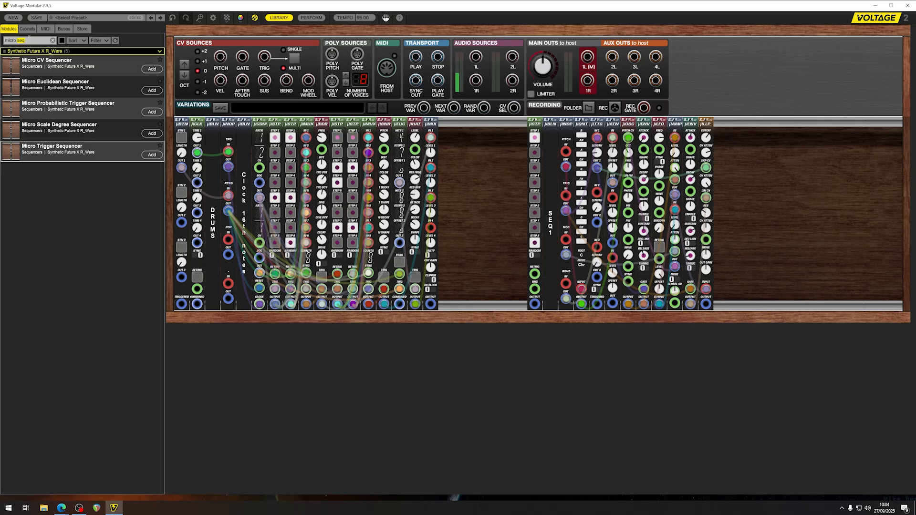
key(BackSpace)
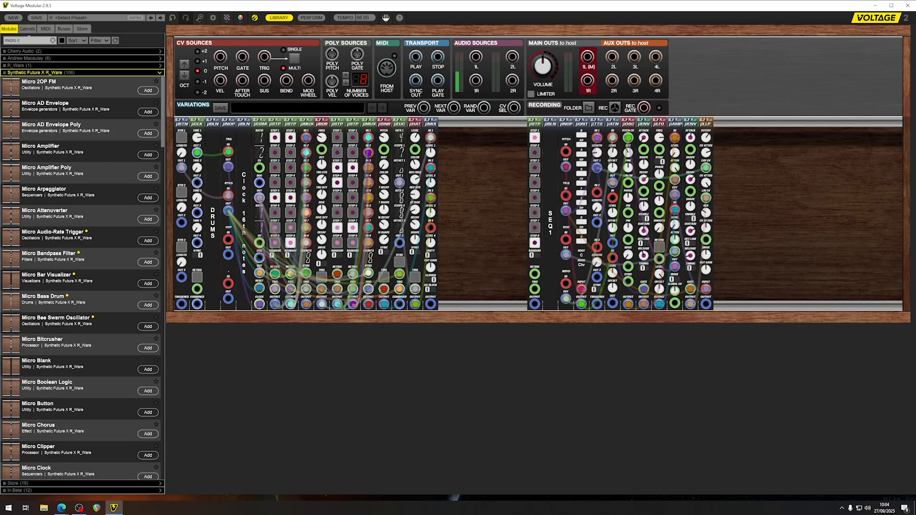
text(cv)
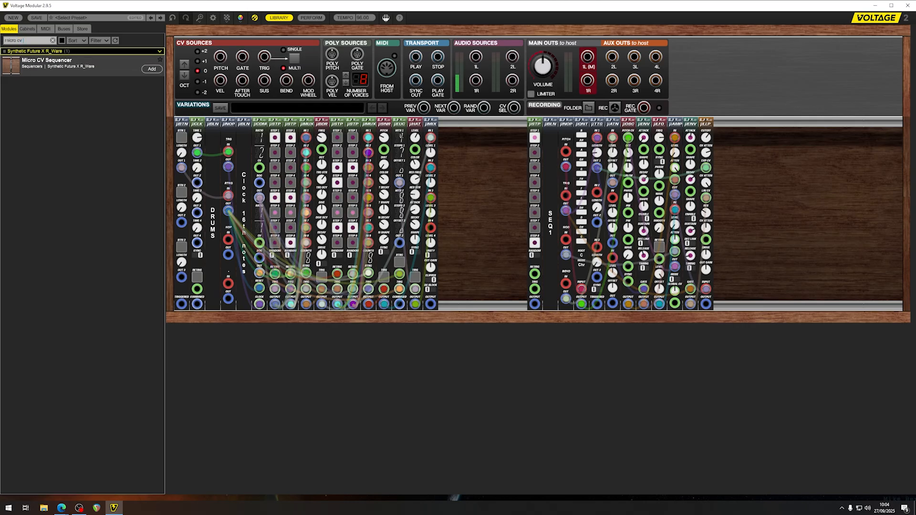
drag(47, 64, 551, 135)
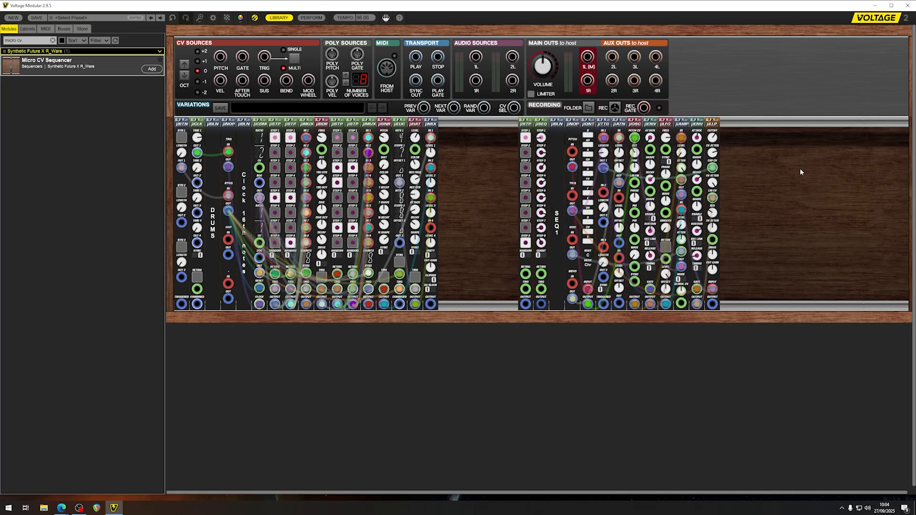
- Duplicate the voice's input panel in front of the trigger sequencer and label its first two connections Clock and RTRIG
drag(574, 123, 512, 123)
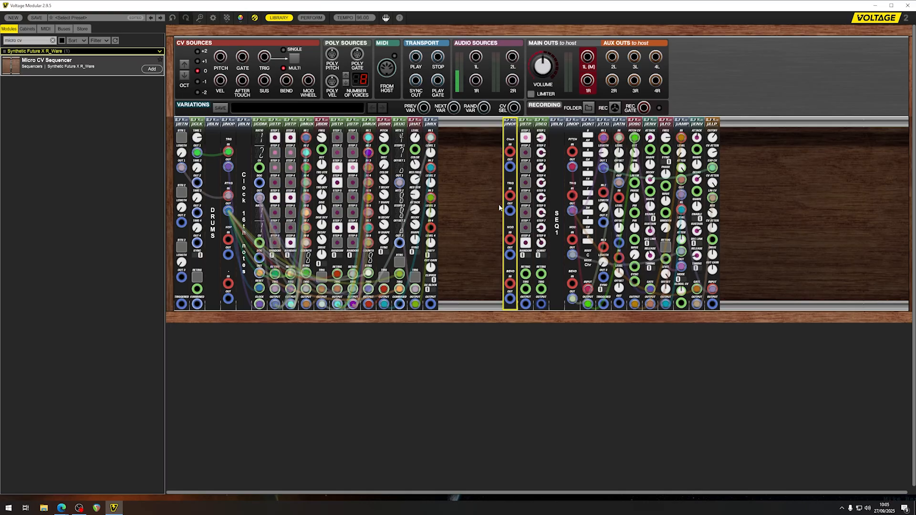
text(RT)
text(IG)
key(Return)
- Connect the new panel's RTRIG output to both sequencers' retrigger inputs and its Clock output to both clock inputs
click(511, 212)
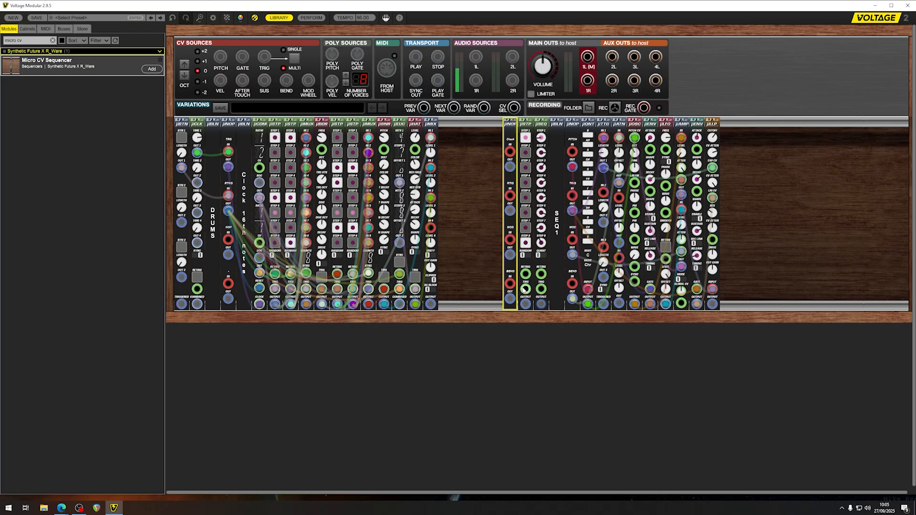
shift+click(526, 274)
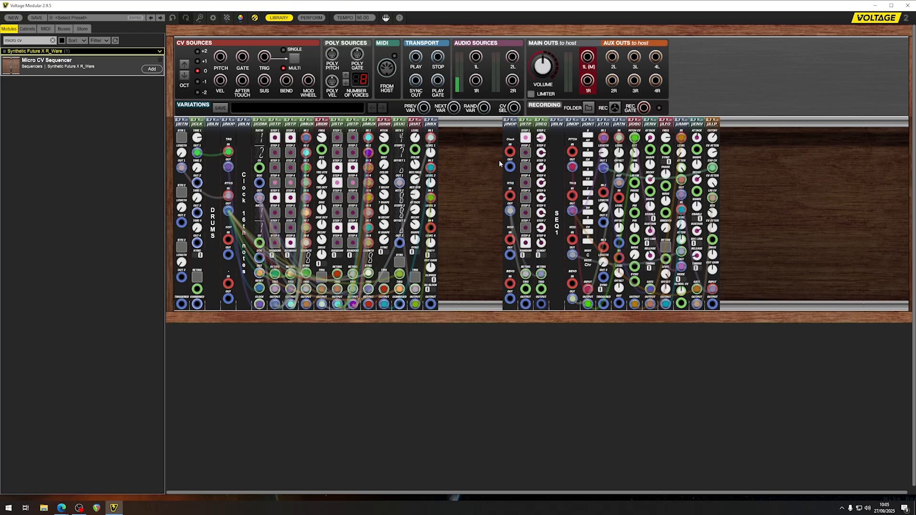
drag(510, 167, 541, 289)
click(462, 226)
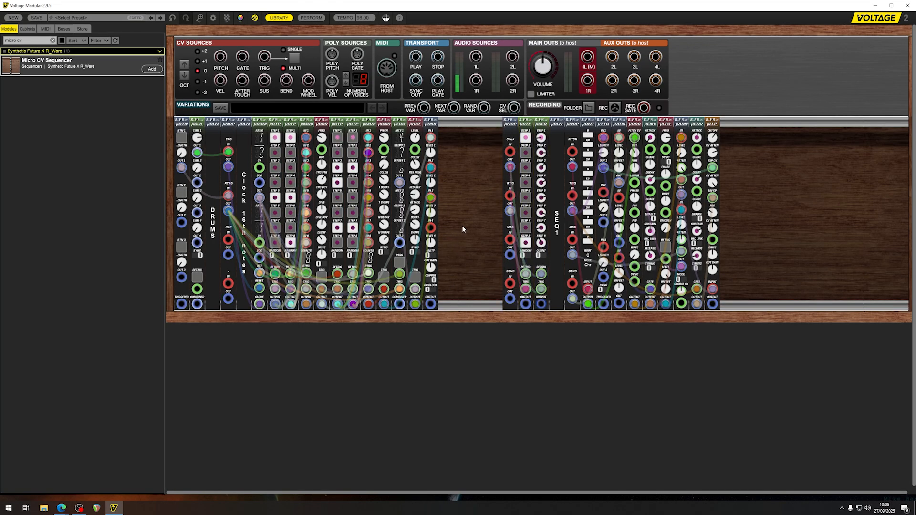
- Patch the trigger and CV sequencer outputs to the voice's Trig and Pitch inputs, and change the CV sequencer's knob range
click(525, 304)
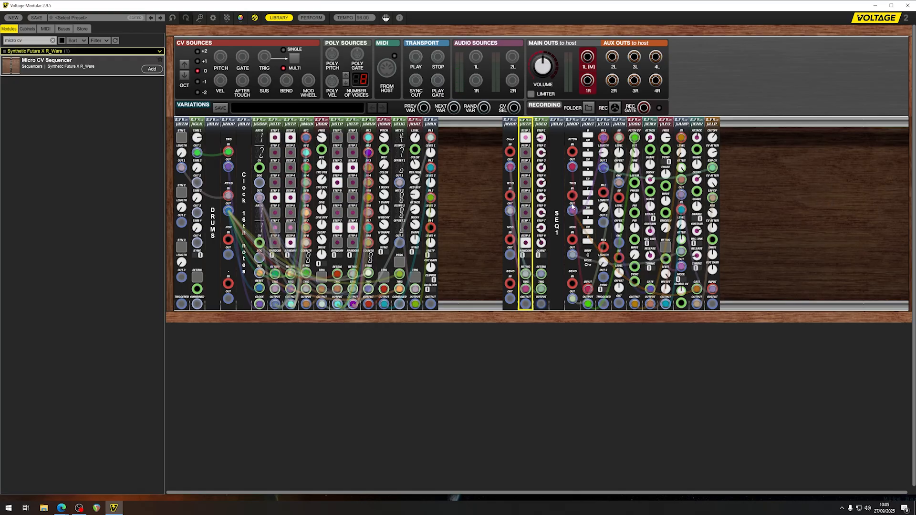
drag(572, 196, 525, 304)
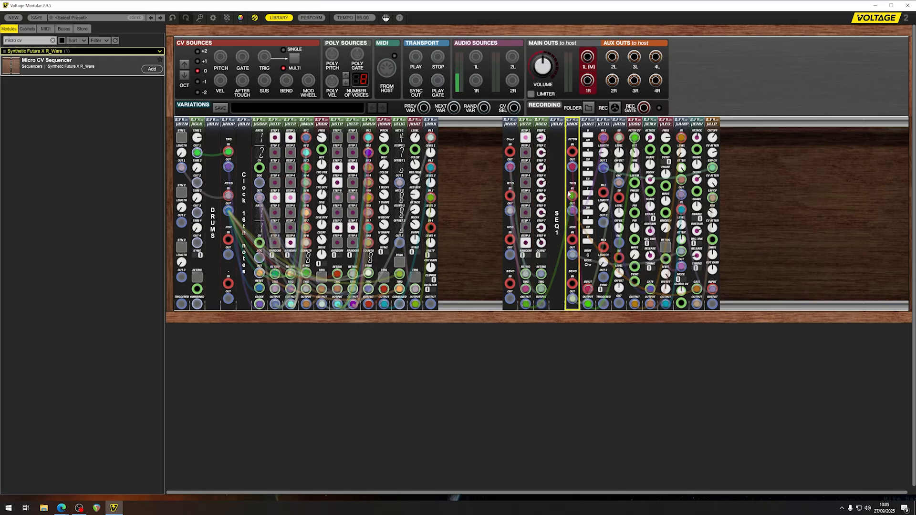
click(542, 306)
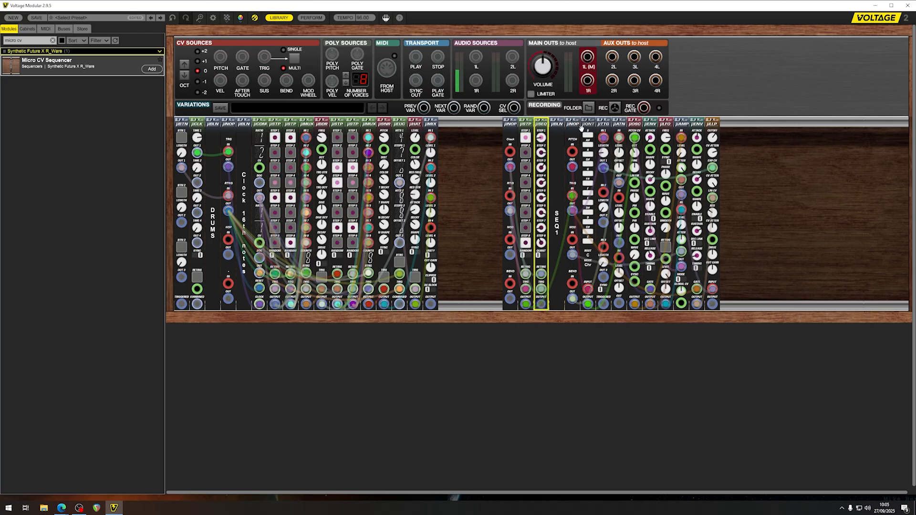
drag(570, 153, 541, 304)
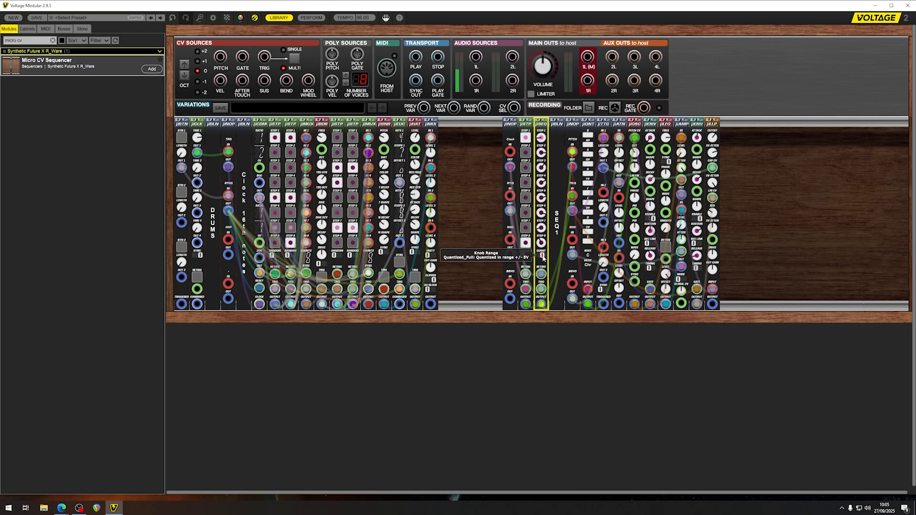
click(542, 257)
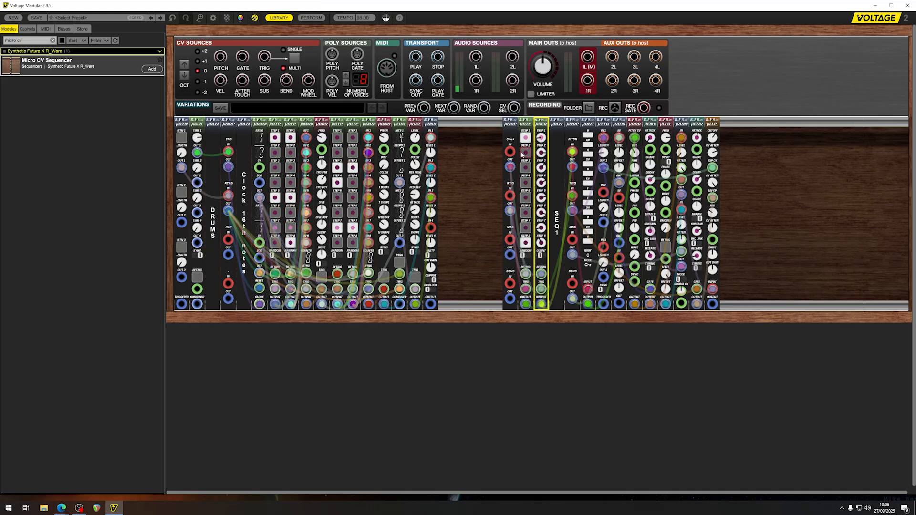
- Connect the drum clock's first output and the first button's output to the SEQ1 panel's Clock and RTRIG inputs
drag(195, 151, 509, 151)
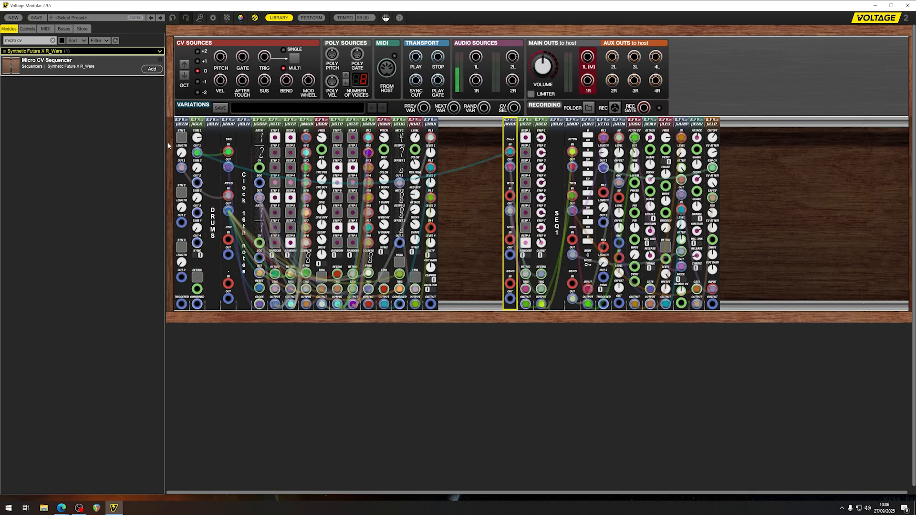
drag(182, 168, 510, 196)
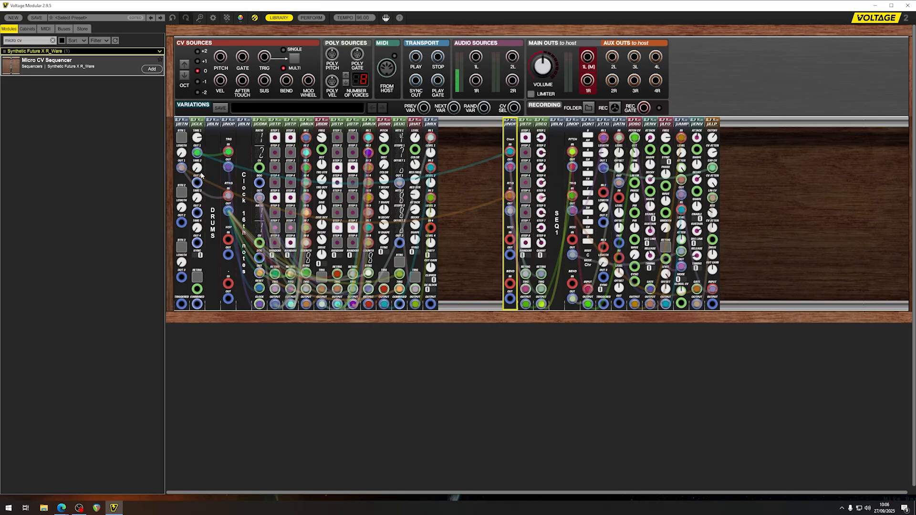
click(189, 192)
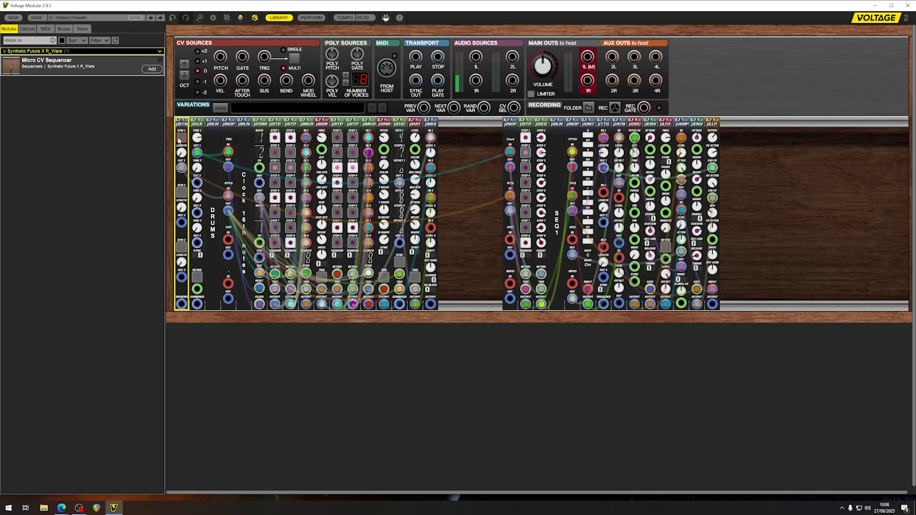
- Connect the low-pass filter output at the end of the SEQ1 voice to main output 1L (M)
click(717, 309)
drag(717, 309, 588, 57)
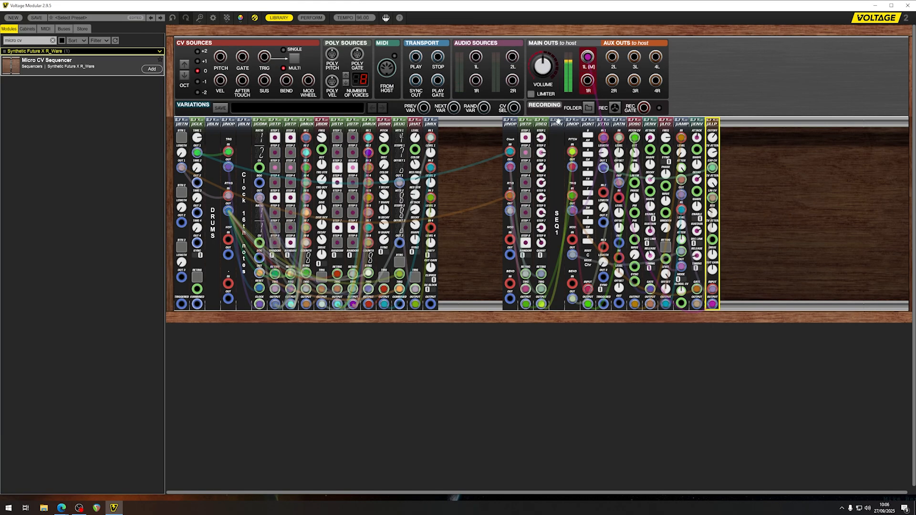
- Activate steps 1, 3 and 6 on the SEQ1 trigger sequencer and clock the CV sequencer from its output instead
click(526, 123)
click(525, 124)
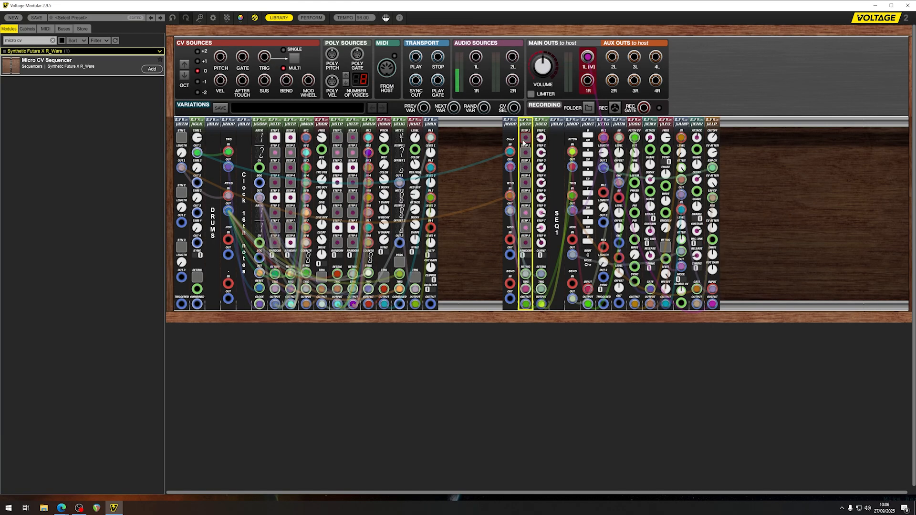
click(541, 124)
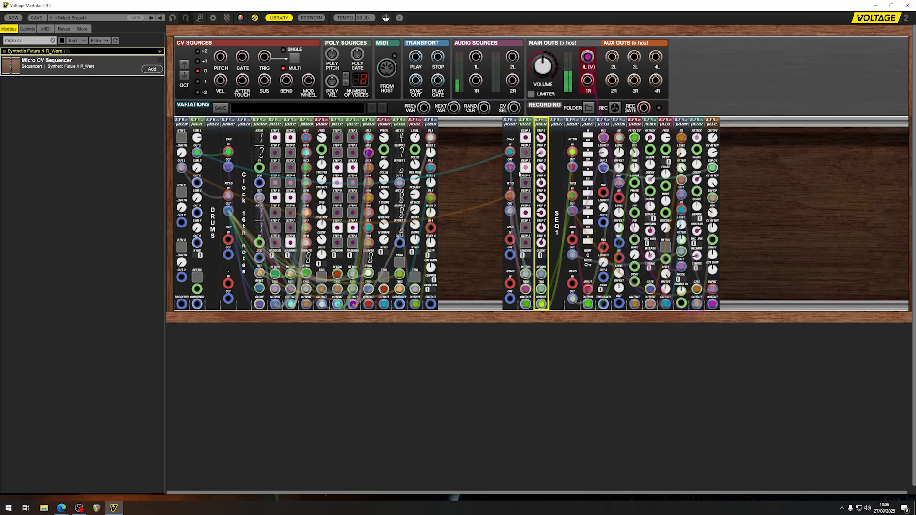
drag(541, 289, 525, 356)
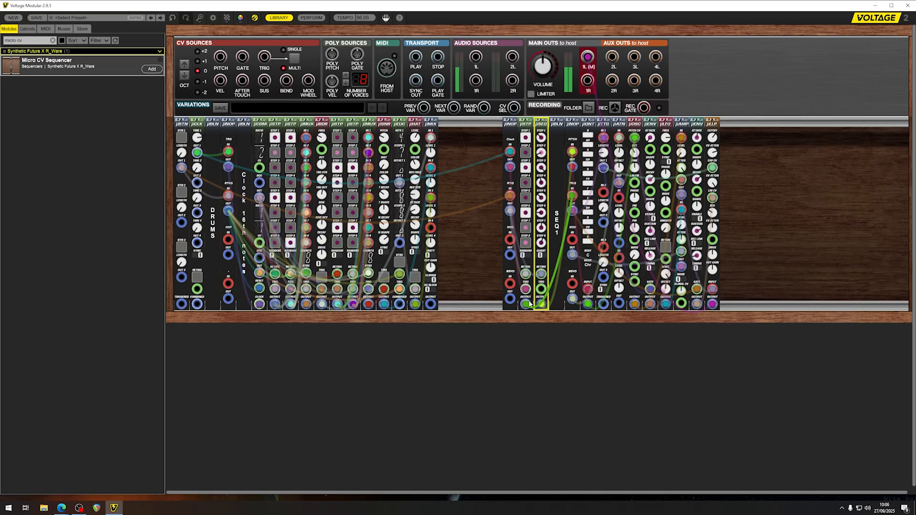
drag(526, 304, 541, 289)
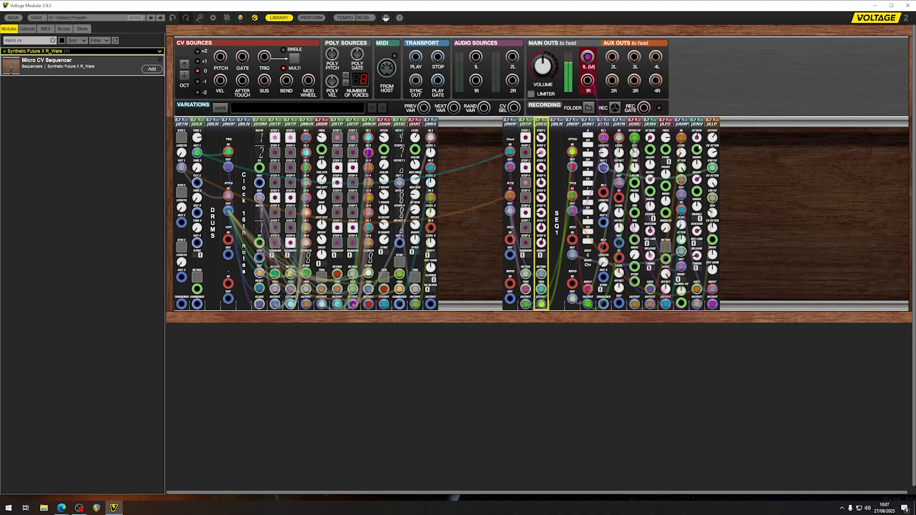
- Shape the SEQ1 voice by adjusting the filter cutoff, the gate length and the envelopes, with the first envelope's release at about 268 ms
click(707, 141)
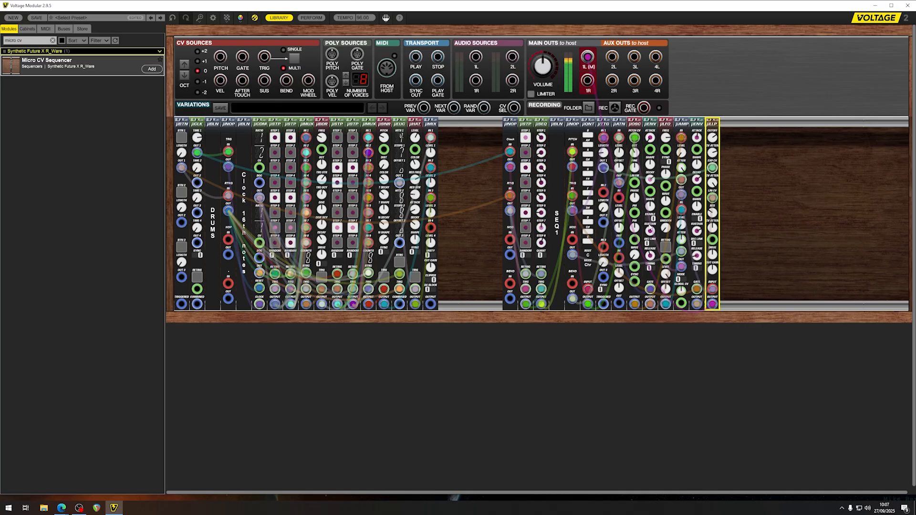
click(605, 149)
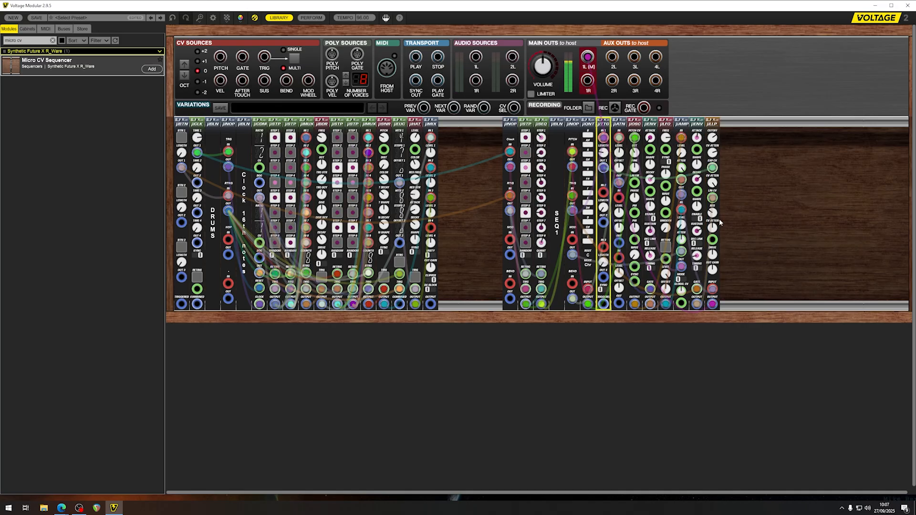
click(696, 256)
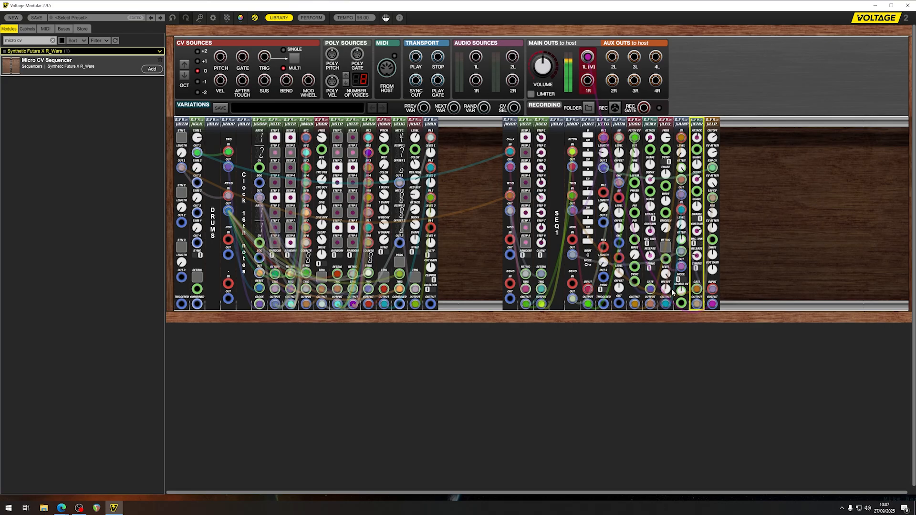
click(654, 252)
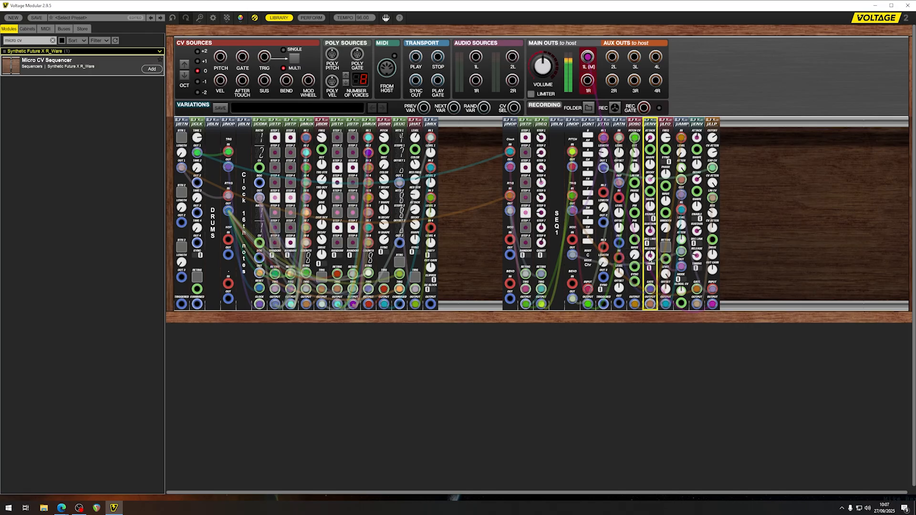
mouse_move(652, 256)
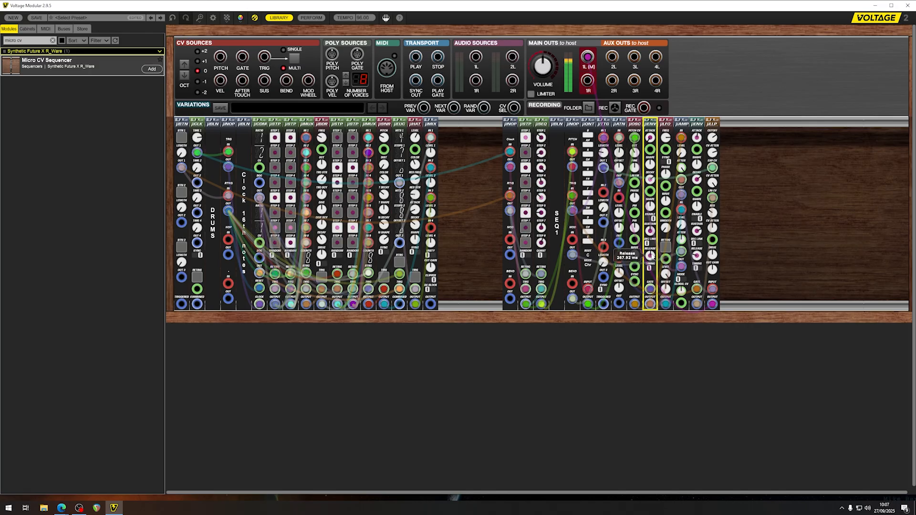
click(717, 144)
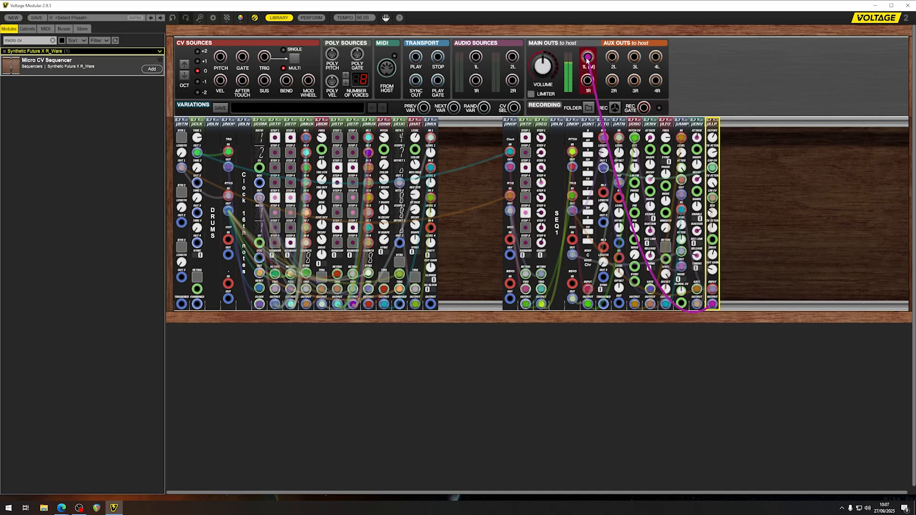
- Unplug the SEQ1 filter from main output 1L (M) and place a copy of the SEQ1 label panel before the voice's Clock input panel
click(785, 163)
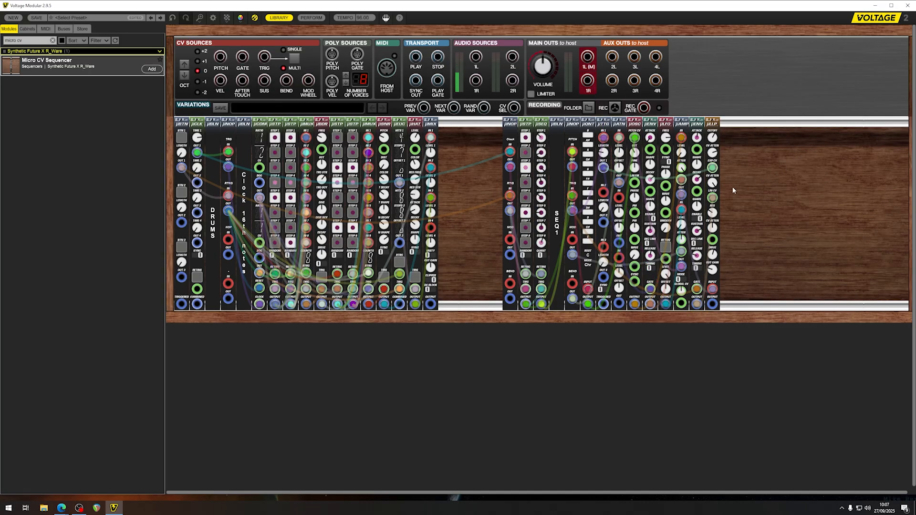
click(550, 122)
drag(550, 122, 504, 183)
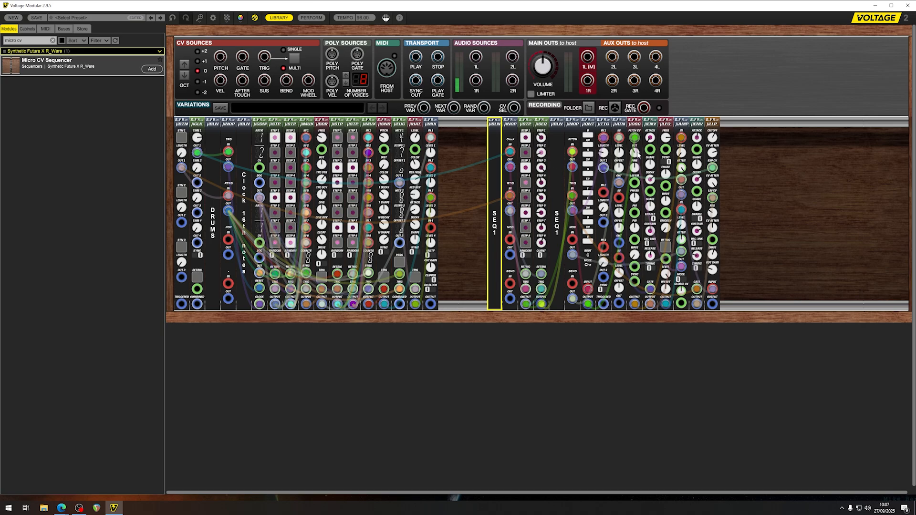
- Set the SEQ1 quantizer to root G and mode Ion, and adjust the oscillator while temporarily monitoring the voice through main output 1L (M)
click(588, 258)
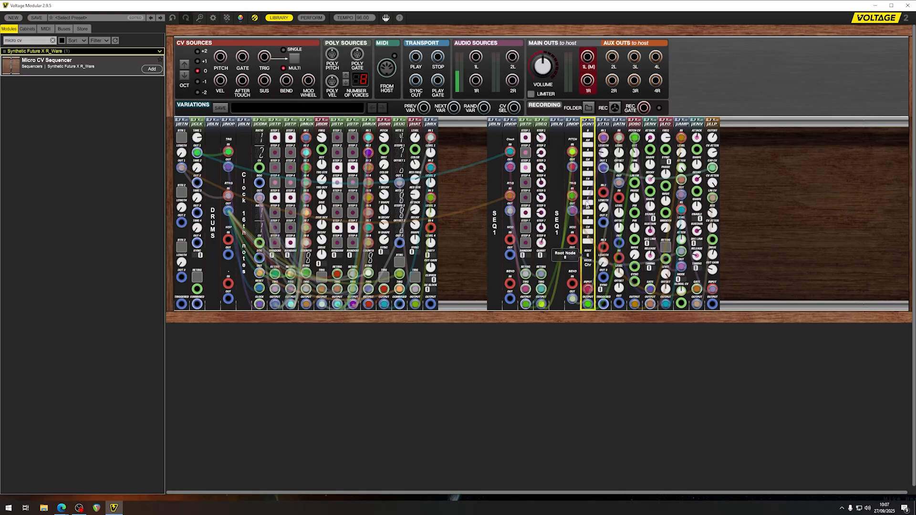
drag(587, 264, 600, 250)
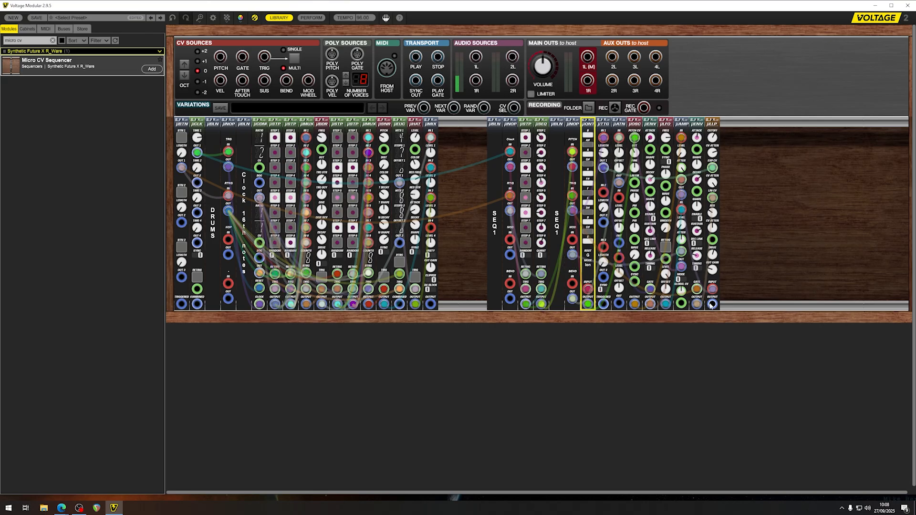
drag(711, 305, 587, 58)
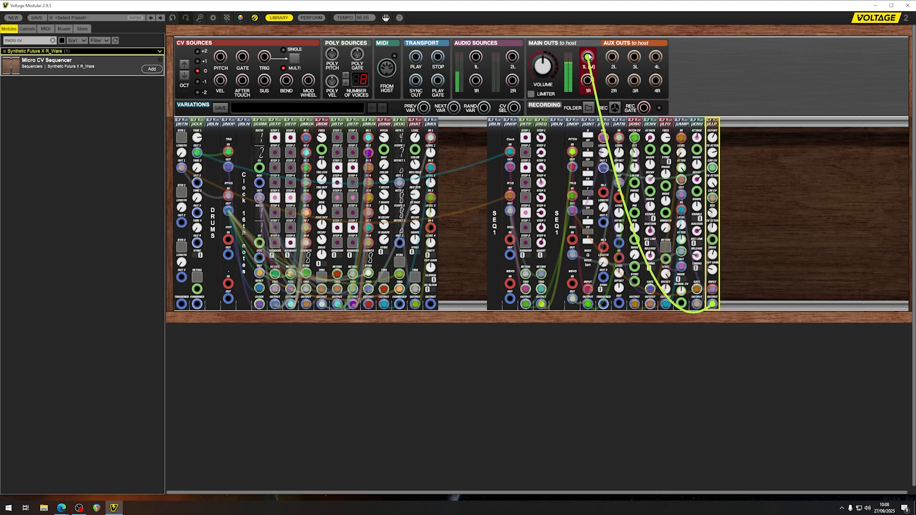
click(634, 152)
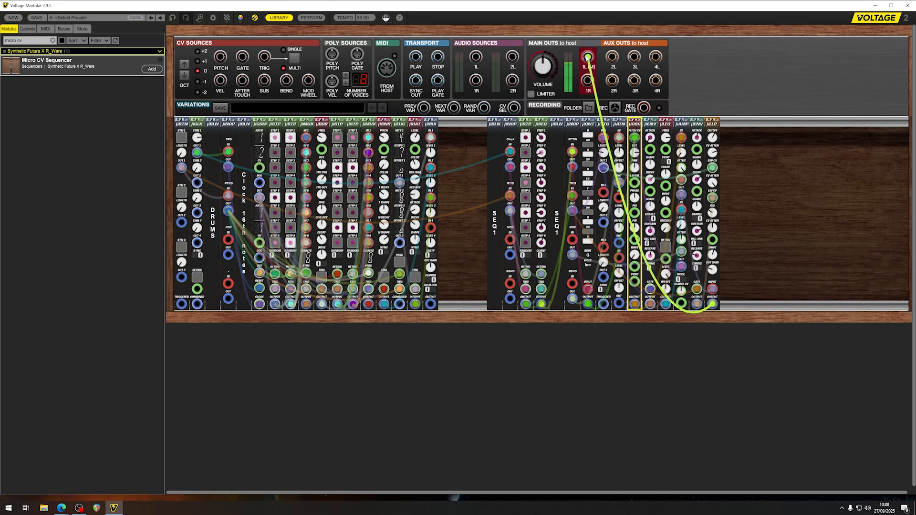
drag(587, 57, 708, 120)
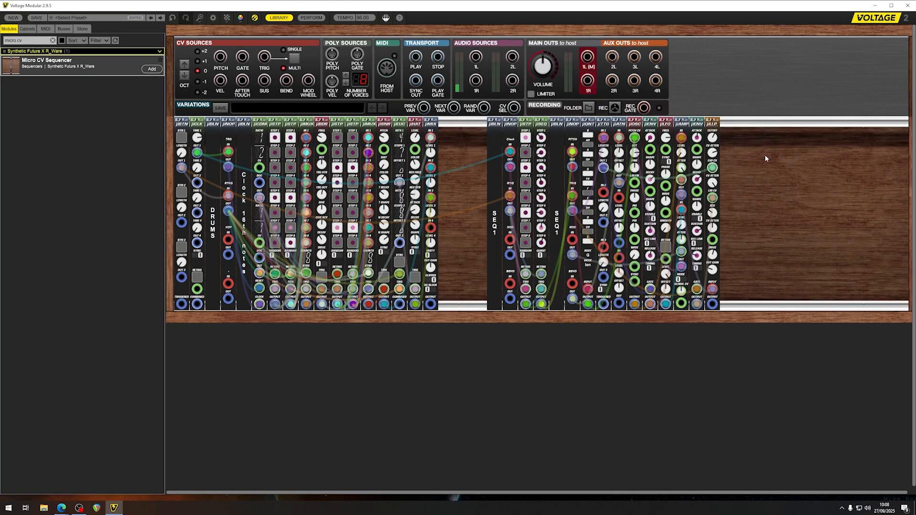
- Select all the SEQ1 modules and move them together directly beside the drum section
drag(788, 186, 488, 162)
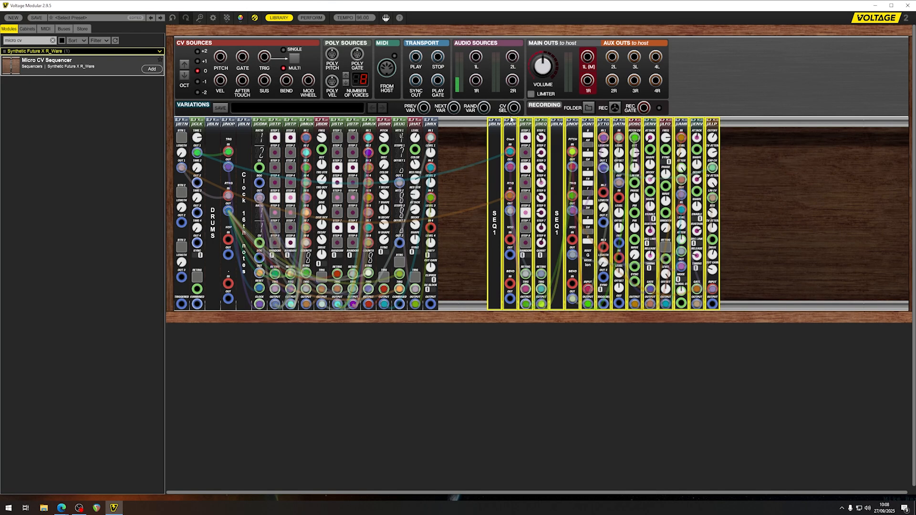
drag(496, 123, 447, 125)
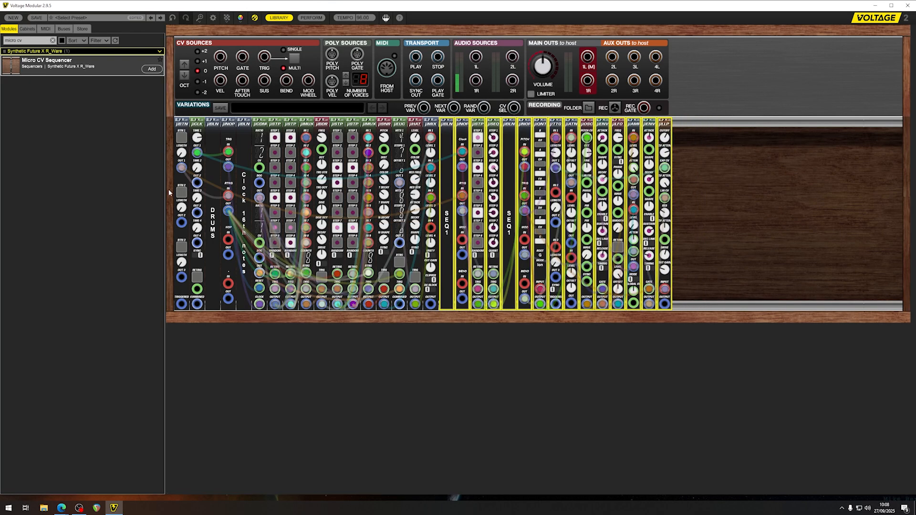
click(763, 202)
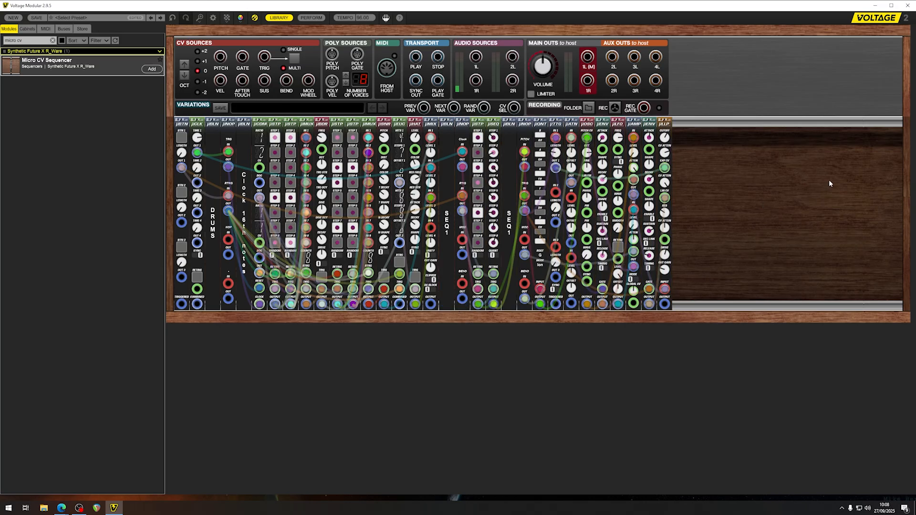
- Add the saved Micro_FM_Bass_1 cabinet as a second row and align its end with the end of the SEQ1 voice above
click(27, 29)
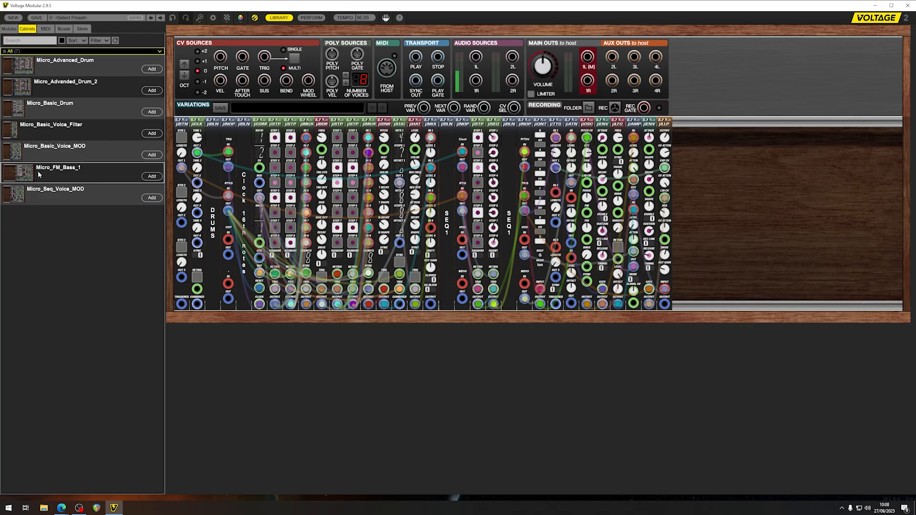
drag(38, 170, 528, 405)
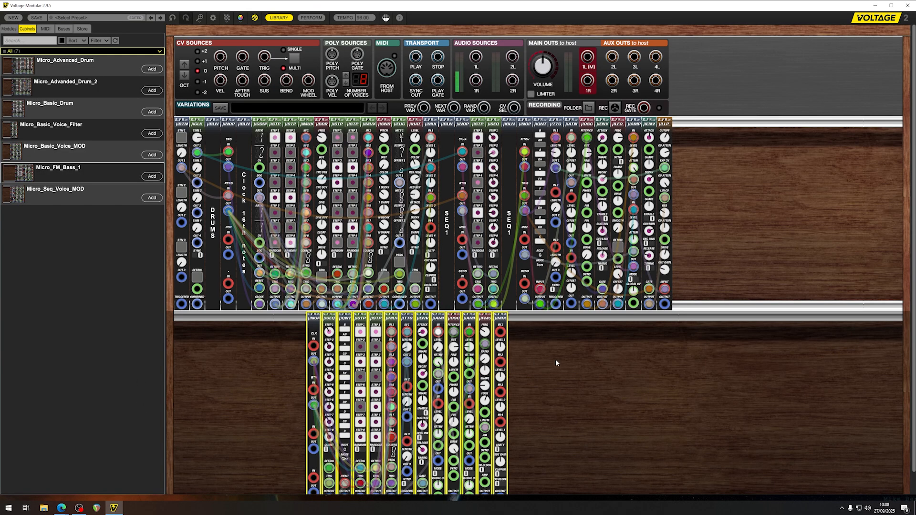
scroll(627, 360, down, 1)
scroll(627, 360, down, 1)
click(627, 360)
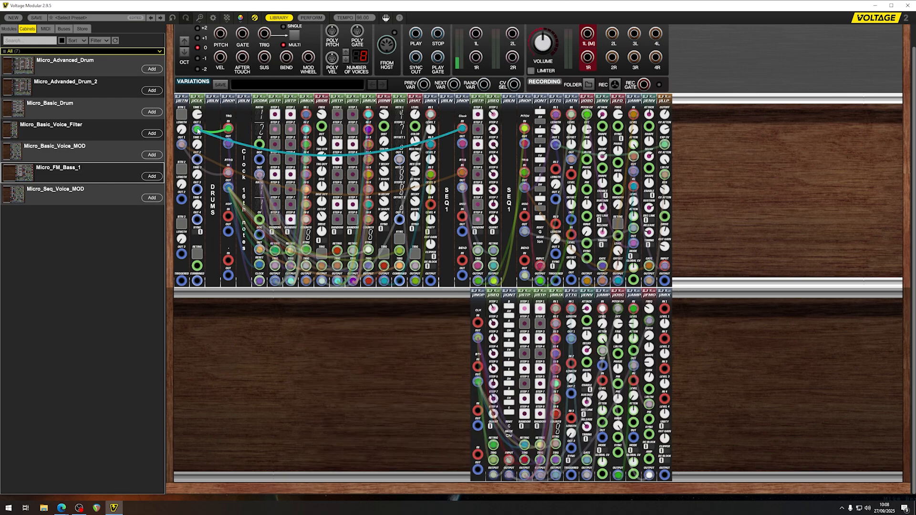
- Patch the drum clock and first button outputs to the FM bass's clock and retrigger inputs, and its mixer output to main output 1L (M)
drag(197, 130, 478, 323)
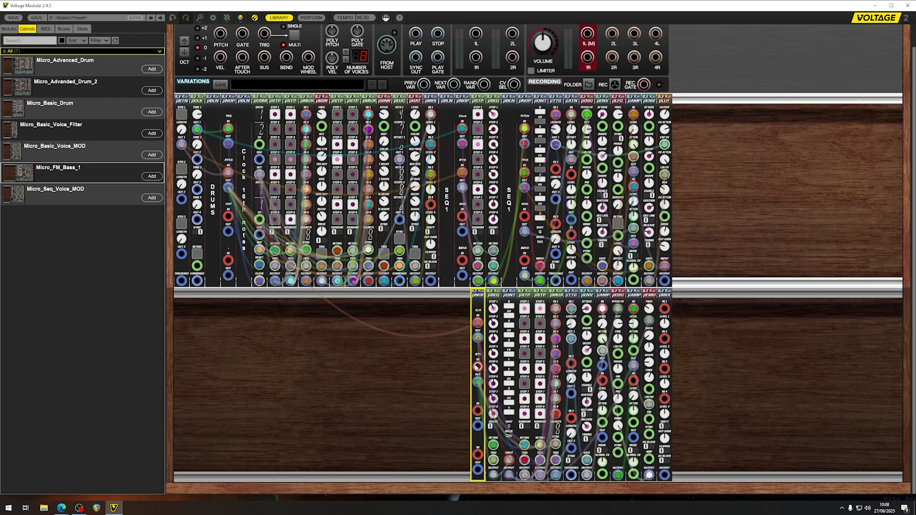
drag(181, 144, 478, 366)
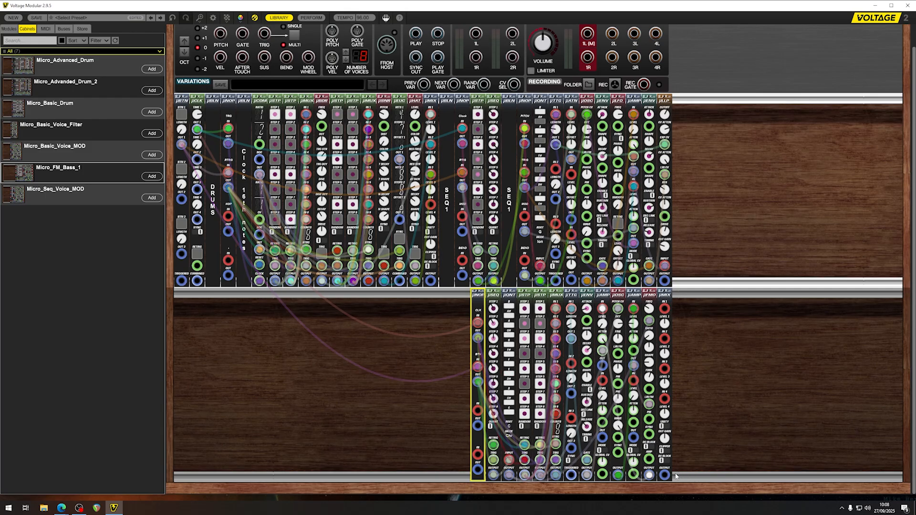
drag(665, 474, 588, 50)
- Adjust the FM bass mixer's main gain and set the bass quantizer to root G and mode Ion
scroll(714, 341, down, 1)
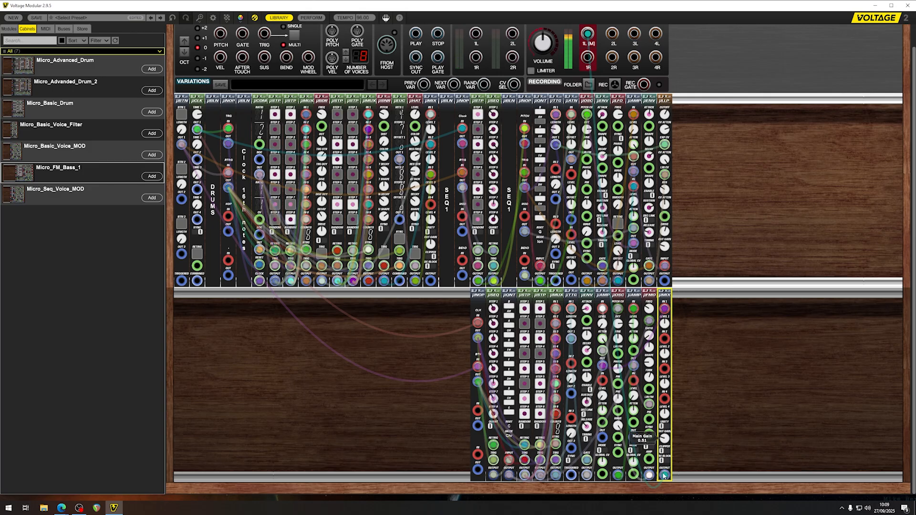
click(510, 427)
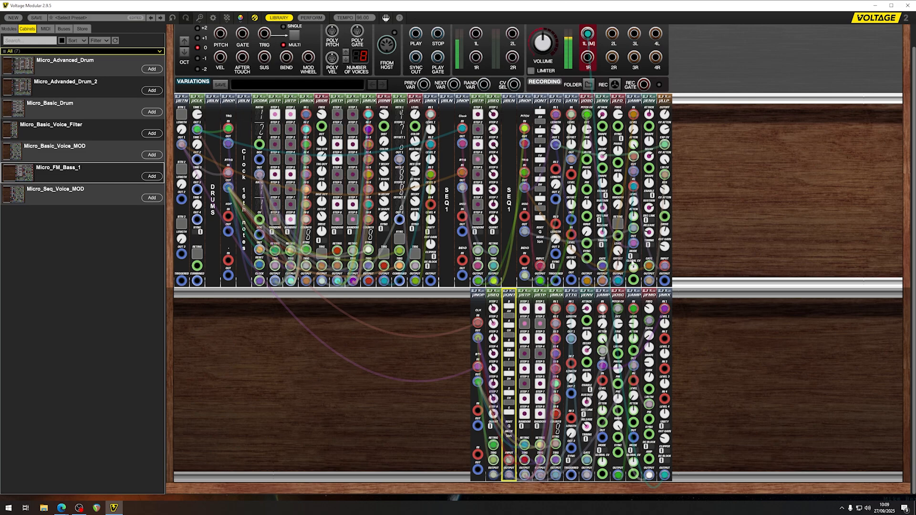
click(666, 438)
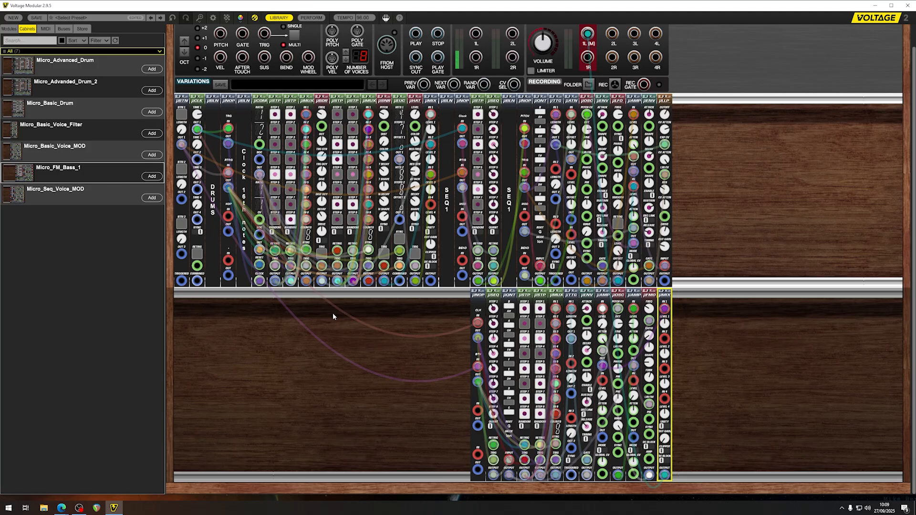
click(296, 371)
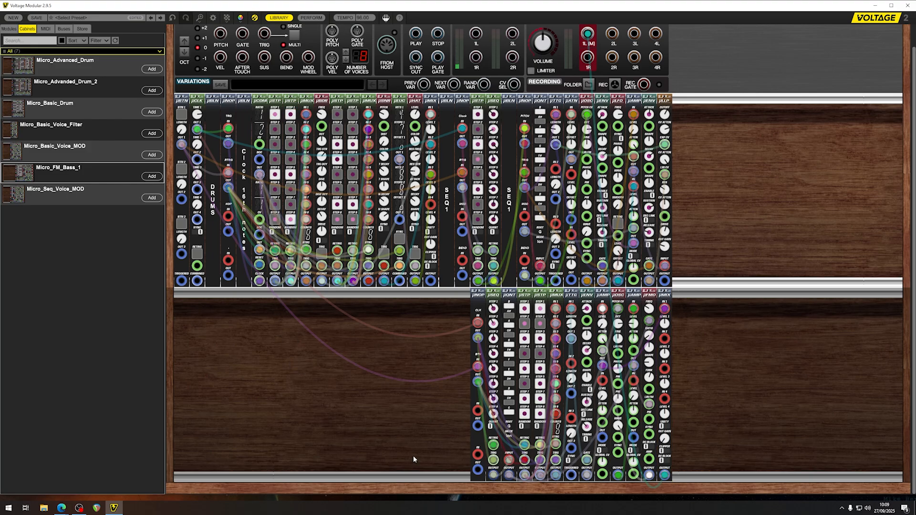
- Clock the FM bass from the module beside the "Clock 16th notes" label instead of the drum clock, and readjust its mixer's main gain
drag(477, 323, 313, 128)
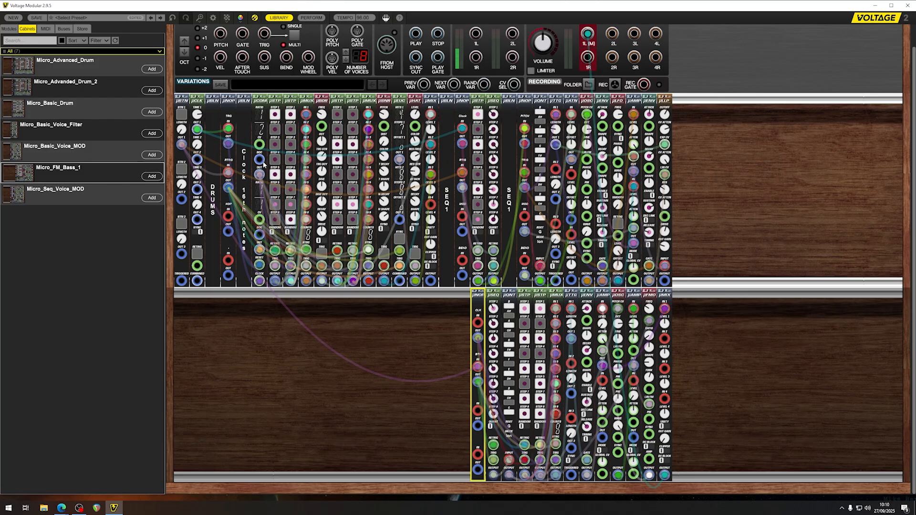
drag(264, 165, 260, 161)
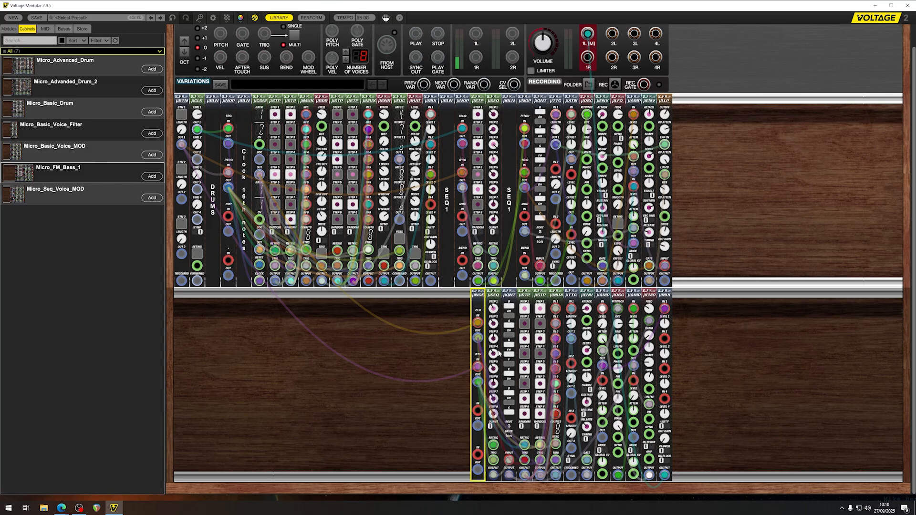
click(668, 408)
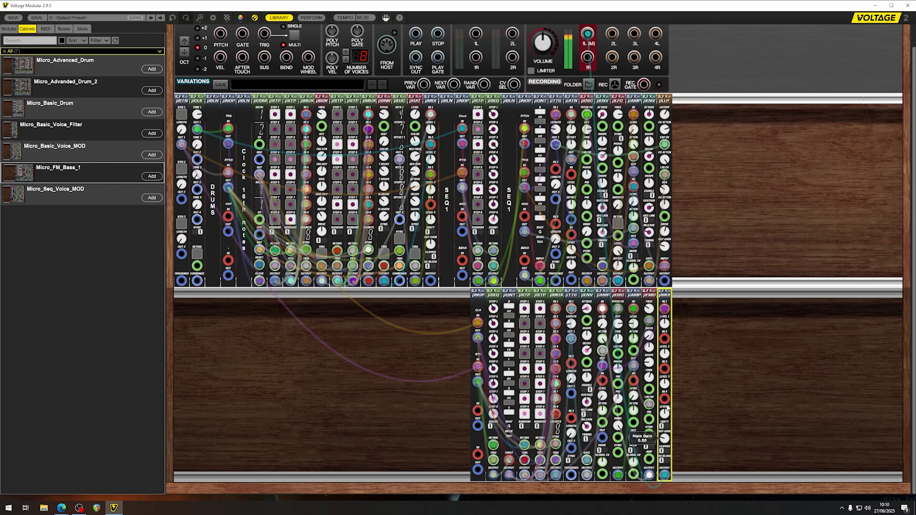
drag(666, 405, 669, 396)
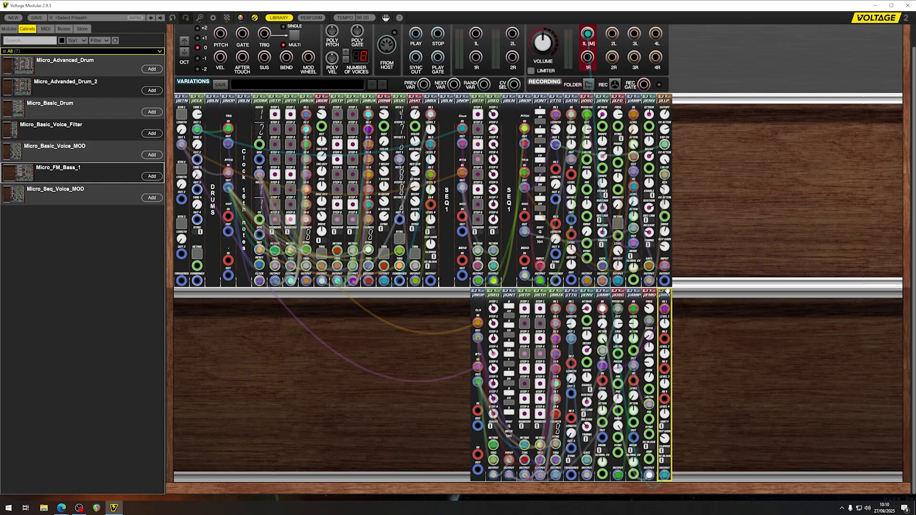
- Connect the SEQ1 filter output to main output 1L (M) alongside the bass, and fire the first button to resync the sequencers
drag(664, 282, 587, 36)
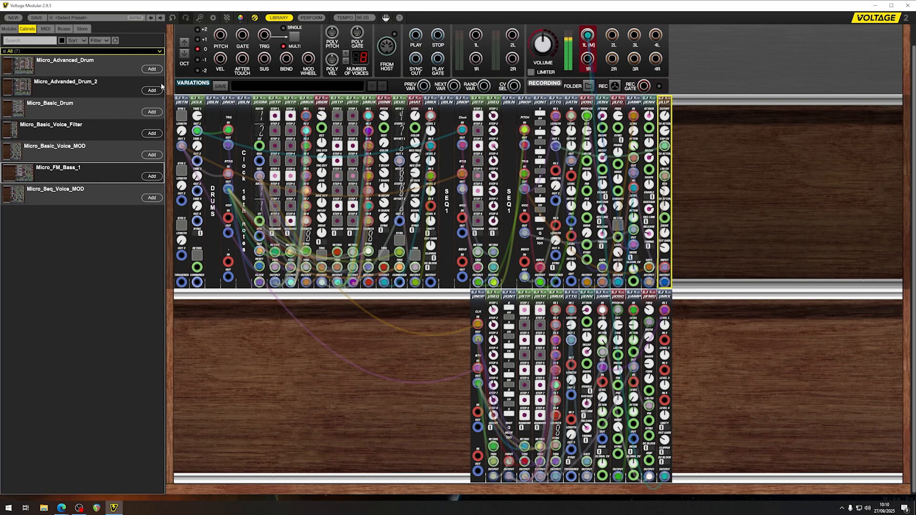
click(181, 120)
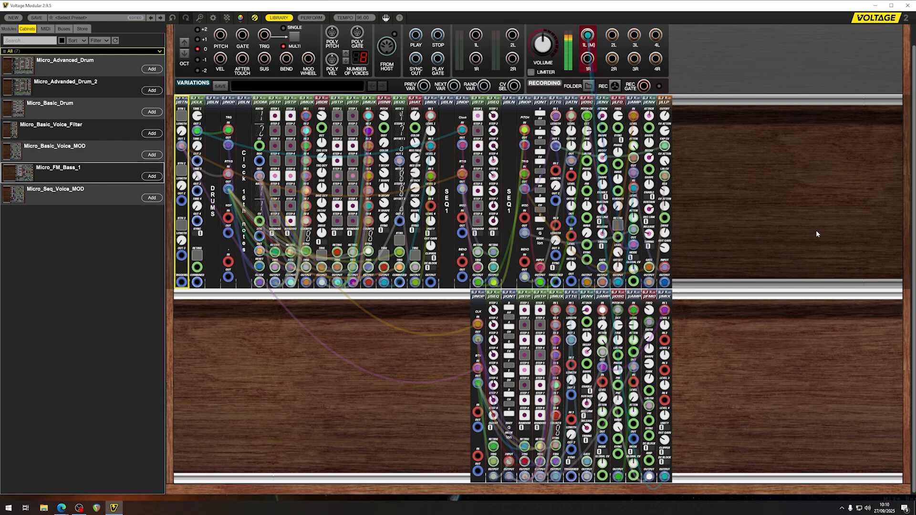
click(665, 279)
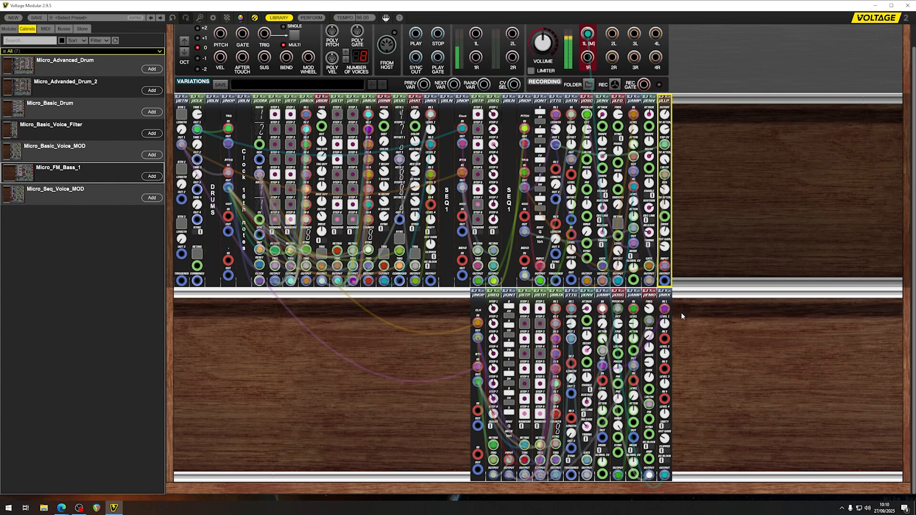
click(685, 387)
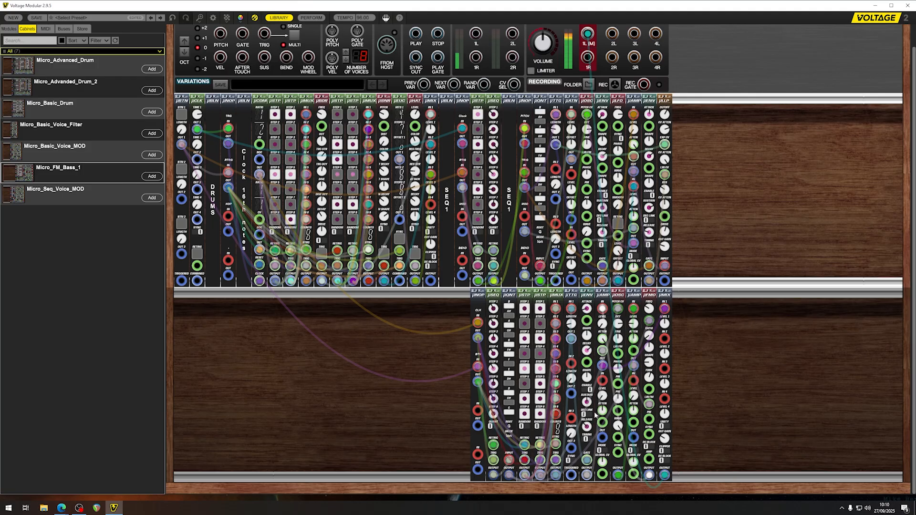
- Adjust the knobs on the FM bass's oscillator and FM oscillator modules to reshape the bass tone
click(619, 408)
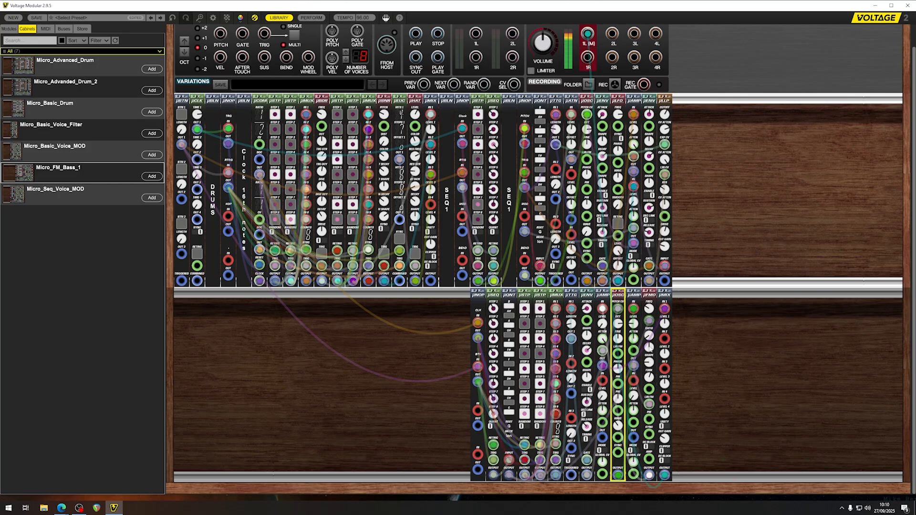
click(649, 335)
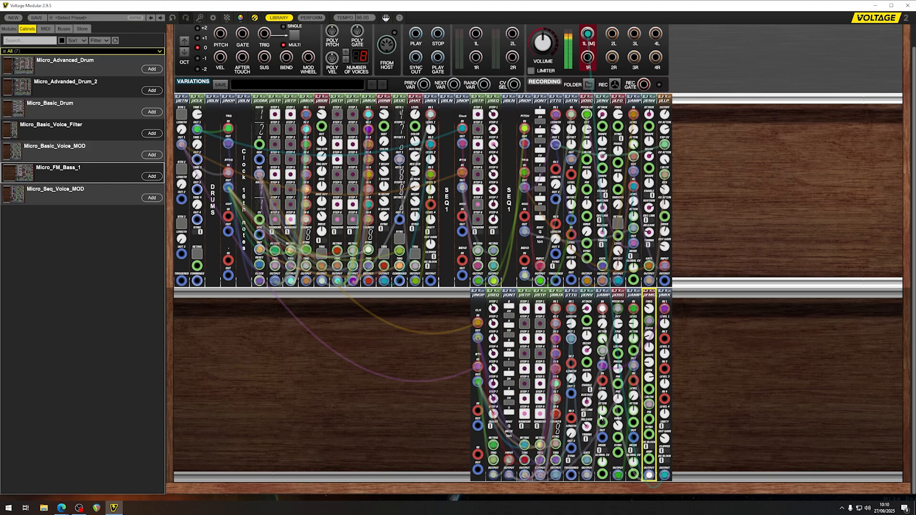
- Adjust the decay of the FM bass's envelope module to about 969 ms
mouse_move(590, 383)
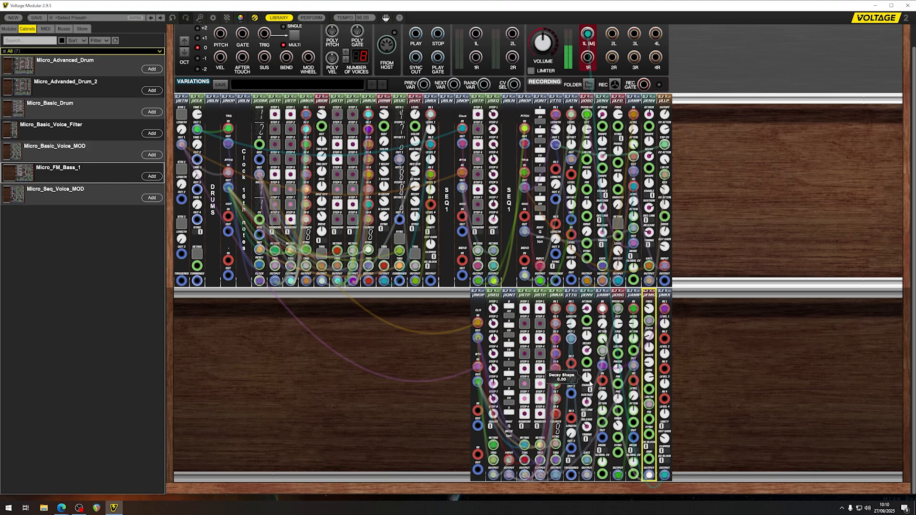
click(589, 350)
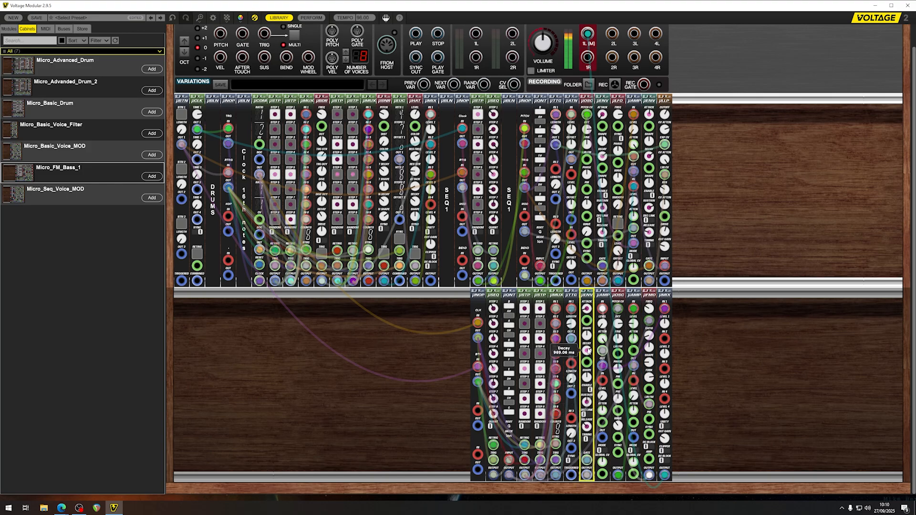
mouse_move(590, 422)
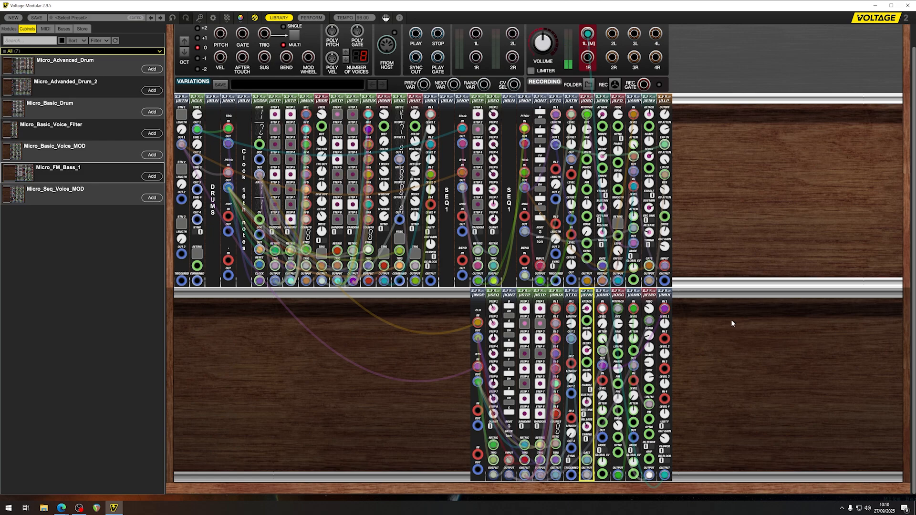
- Place a copy of the SEQ1 label module directly before the FM bass modules and relabel it BASS
drag(731, 324, 378, 341)
click(457, 328)
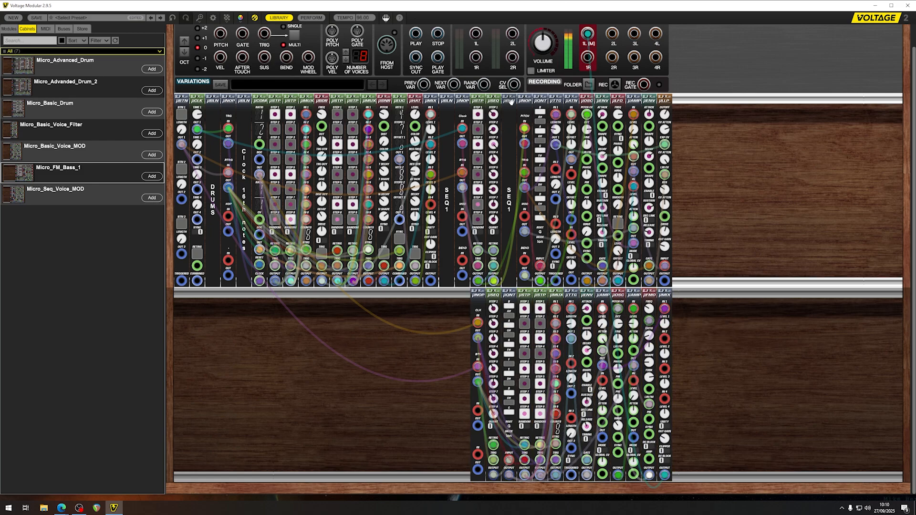
drag(446, 107, 459, 304)
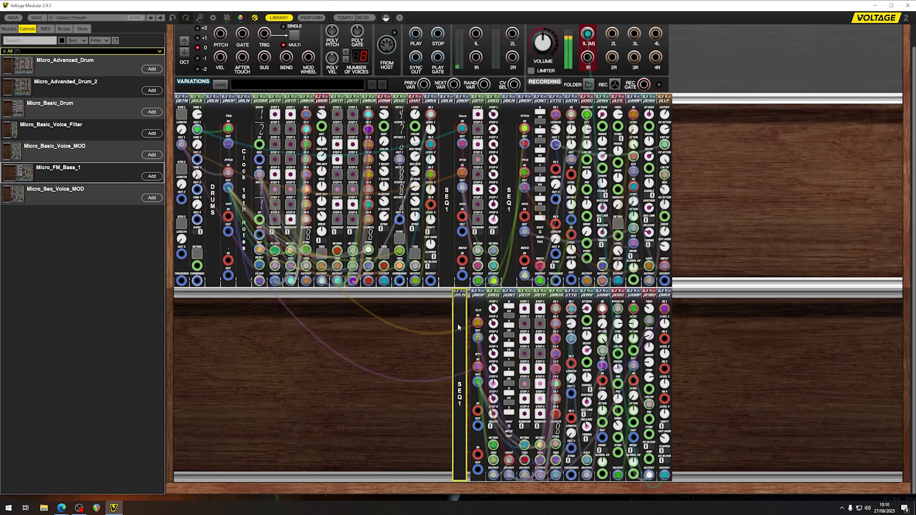
double_click(459, 396)
text(N)
key(BackSpace)
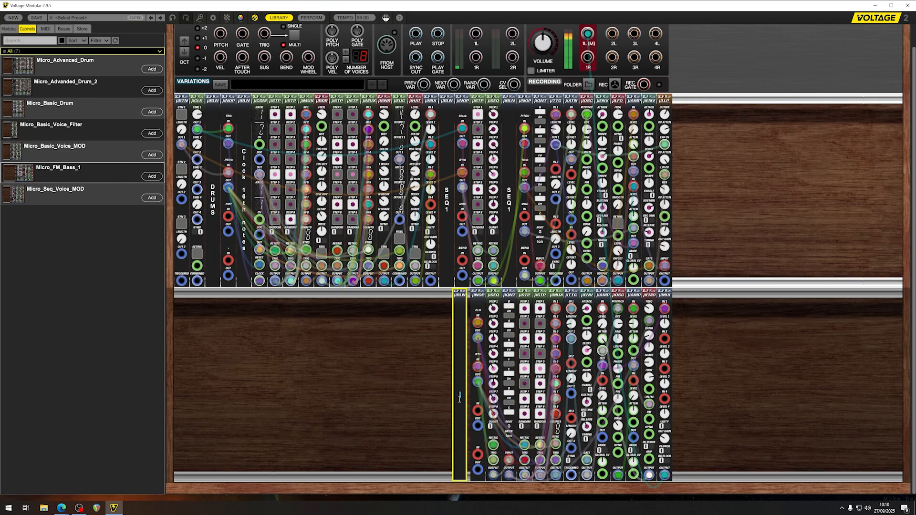
text(BASS)
key(Return)
- Move the whole BASS group to the start of the lower row and unplug its cable from main output 1L (M)
drag(803, 378, 403, 372)
drag(459, 299, 160, 305)
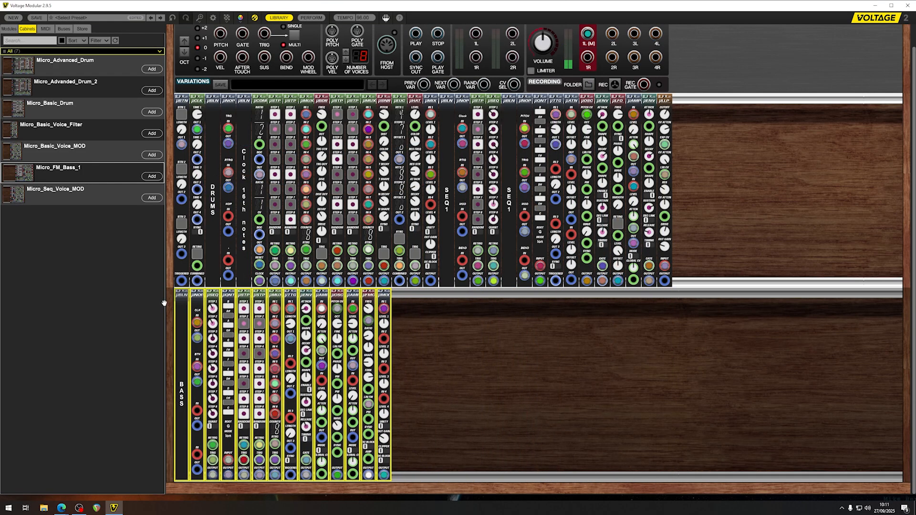
click(498, 337)
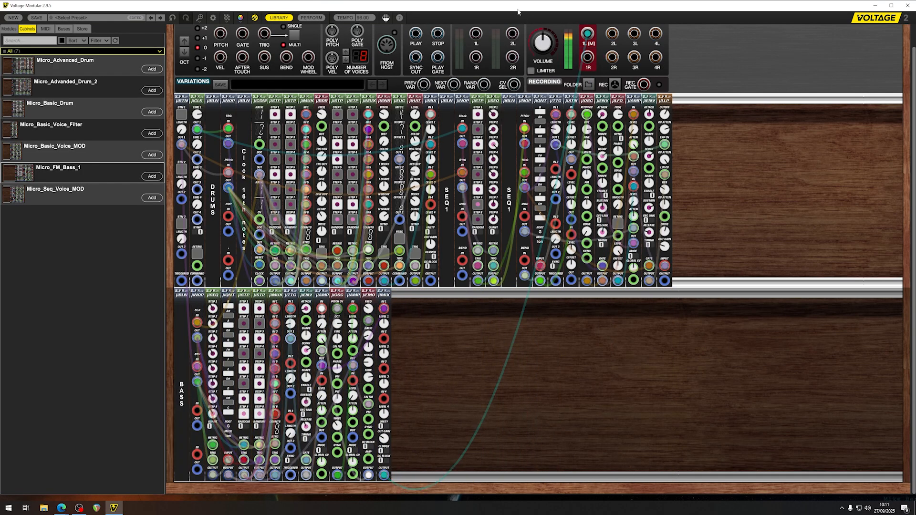
drag(588, 34, 749, 184)
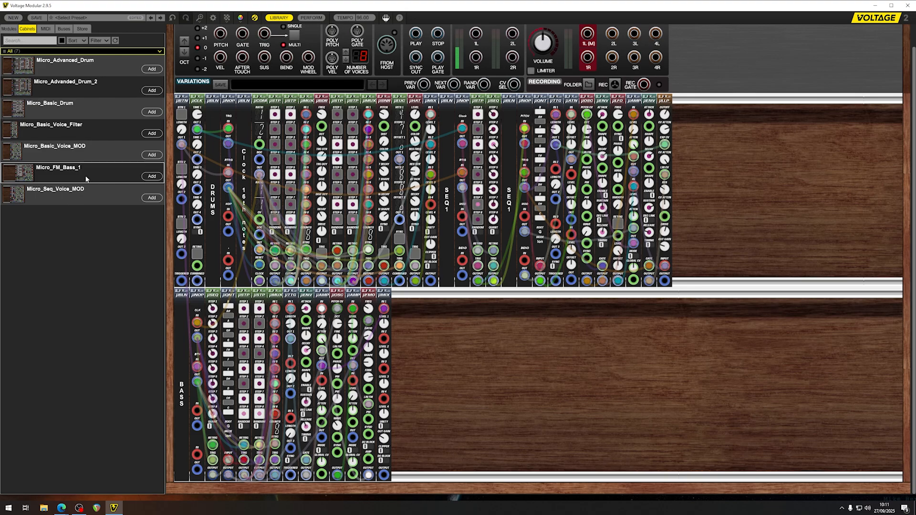
- Add the Micro_Seq_Voice_MOD cabinet, move its modules into the free space in the BASS row, and remove the leftover empty cabinet
drag(70, 193, 196, 412)
drag(258, 376, 440, 185)
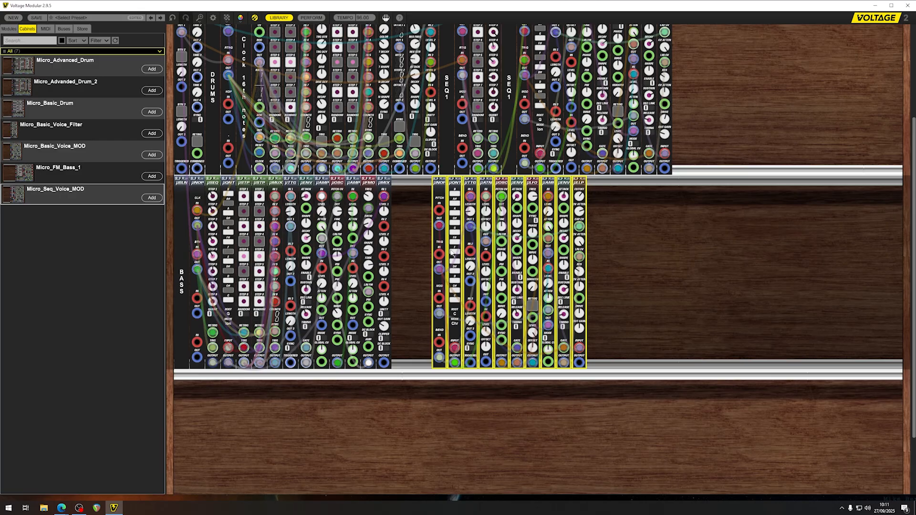
right_click(396, 421)
click(417, 390)
scroll(692, 365, up, 1)
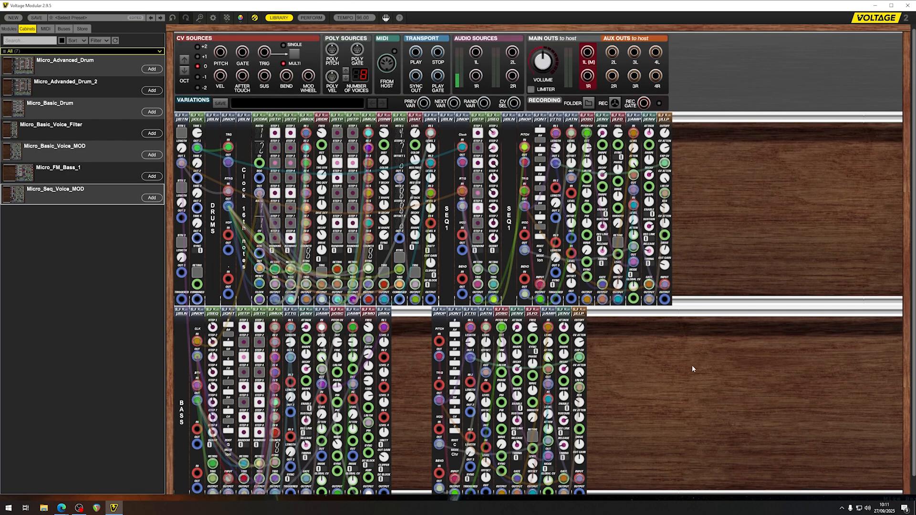
scroll(680, 370, down, 1)
- Label the new voice SEQ2 using a copy of the SEQ1 label module, and move the group directly beneath the SEQ1 voice
drag(512, 99, 428, 307)
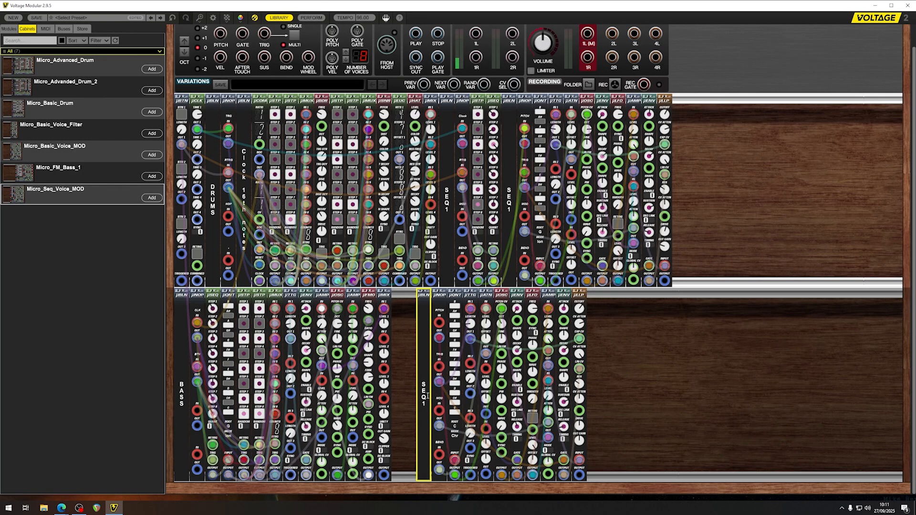
double_click(424, 399)
text(SEQ2)
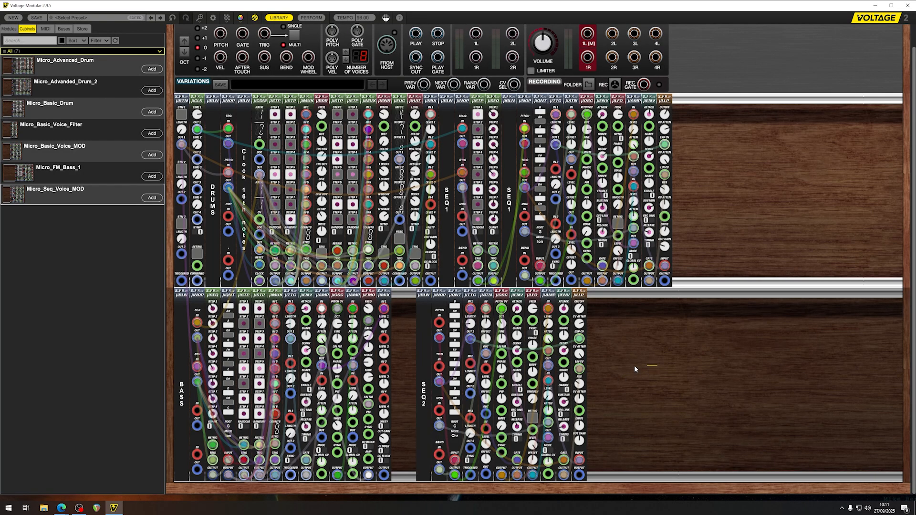
drag(659, 366, 510, 301)
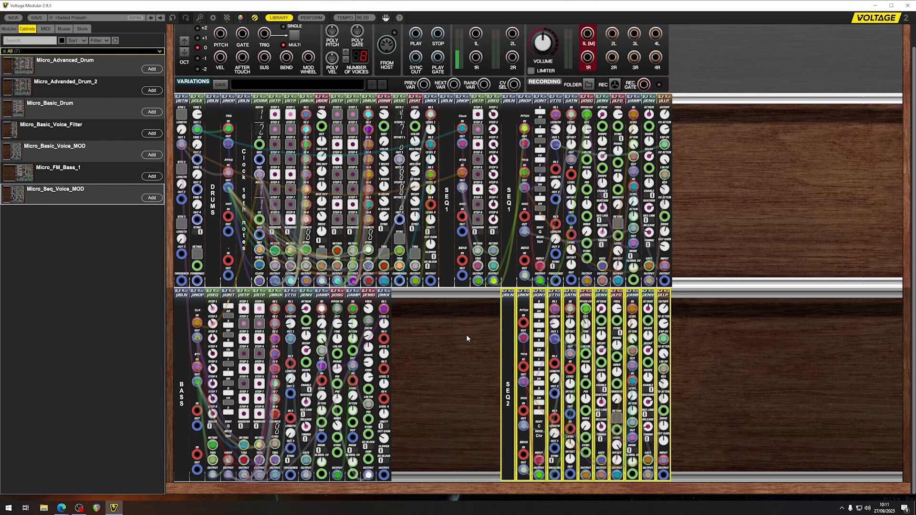
click(468, 337)
- Duplicate SEQ1's clock input, gate step and sequencer modules into the lower row, directly before the SEQ2 label
click(465, 98)
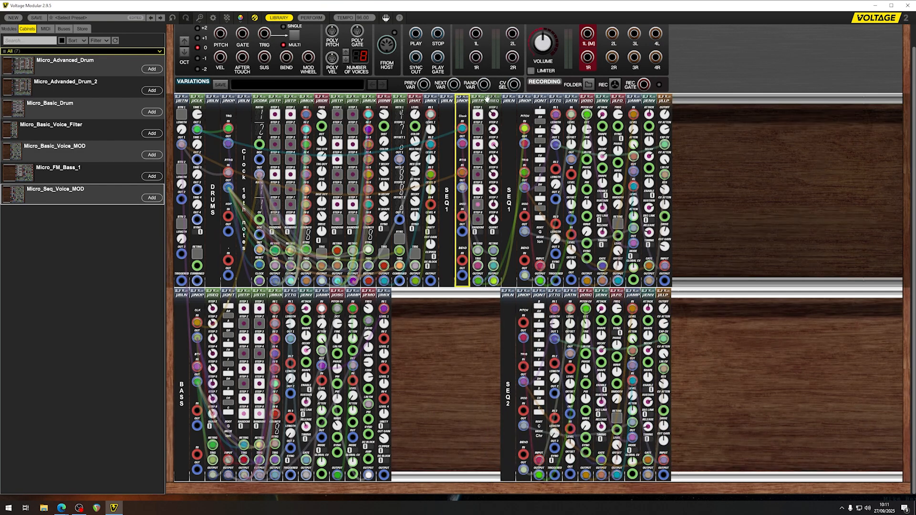
shift+click(479, 99)
shift+click(494, 100)
drag(461, 100, 461, 292)
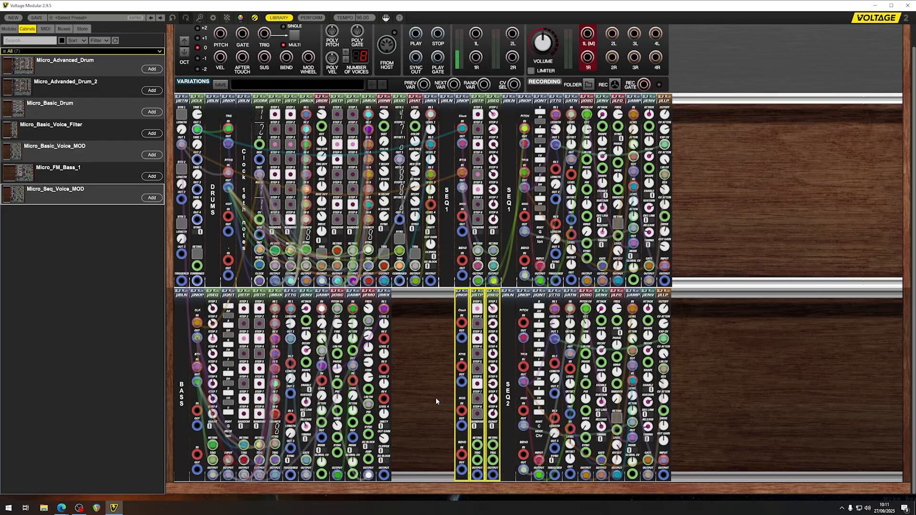
click(432, 405)
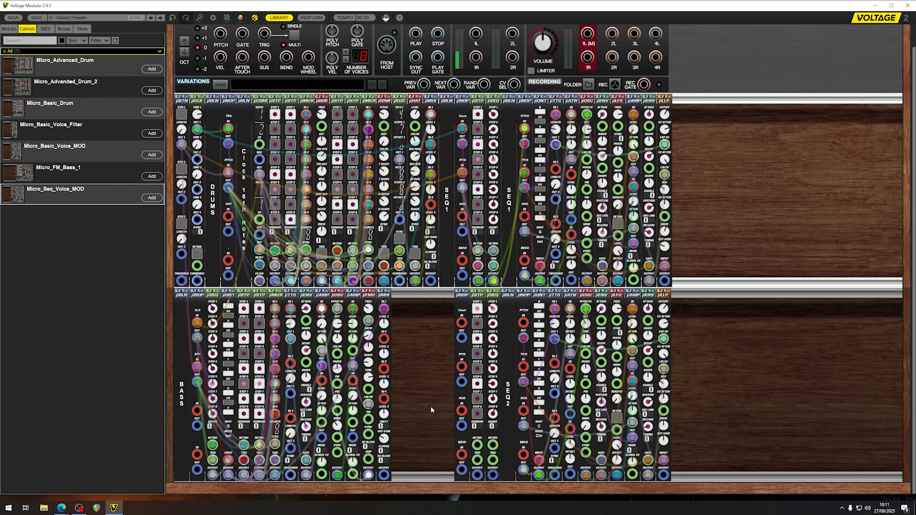
- Patch the copied clock and retrigger outputs into the step modules, and connect the sequencer outputs to the SEQ2 voice's trigger and PITCH inputs
click(462, 339)
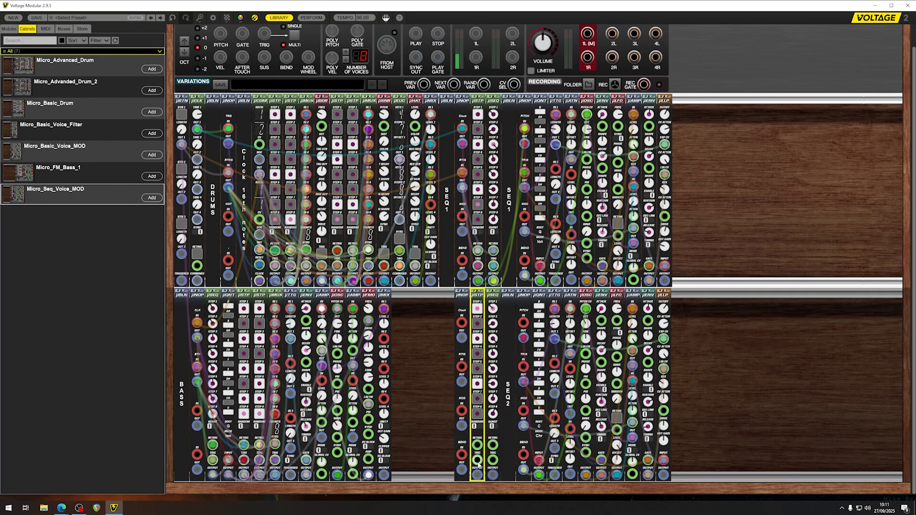
drag(461, 381, 522, 367)
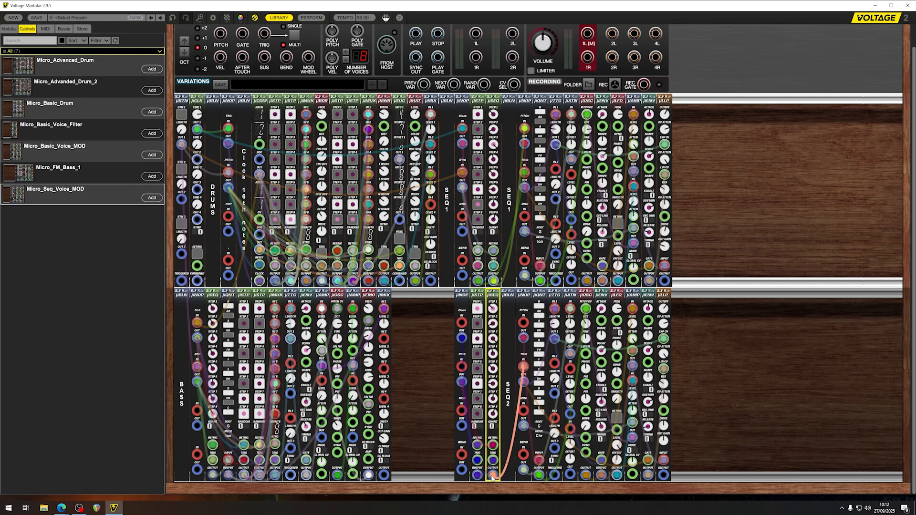
drag(493, 475, 523, 323)
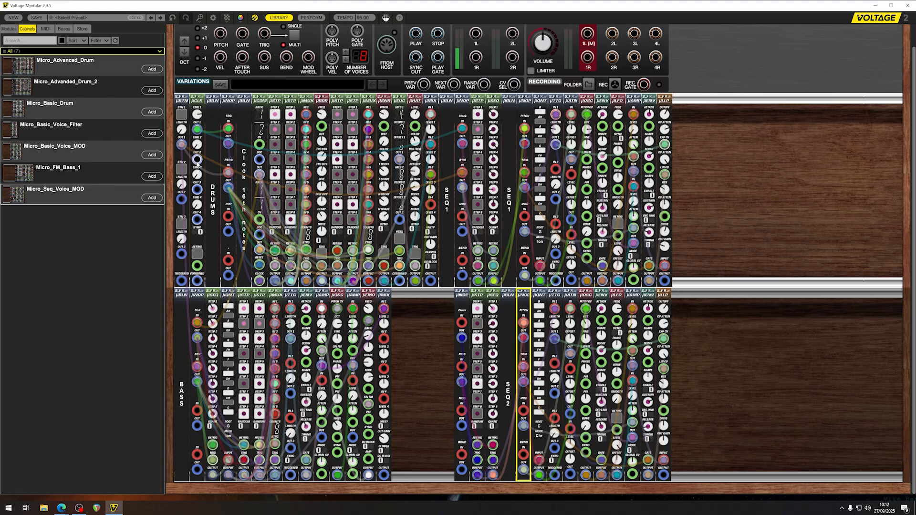
- Clock the SEQ2 sequencer from the main clock module and connect the SEQ2 filter output to main output 1L (M)
click(197, 134)
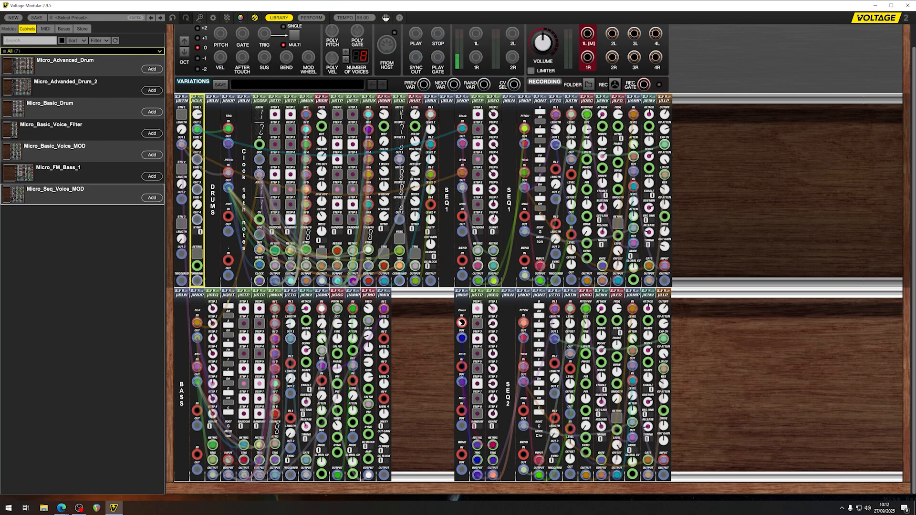
click(461, 323)
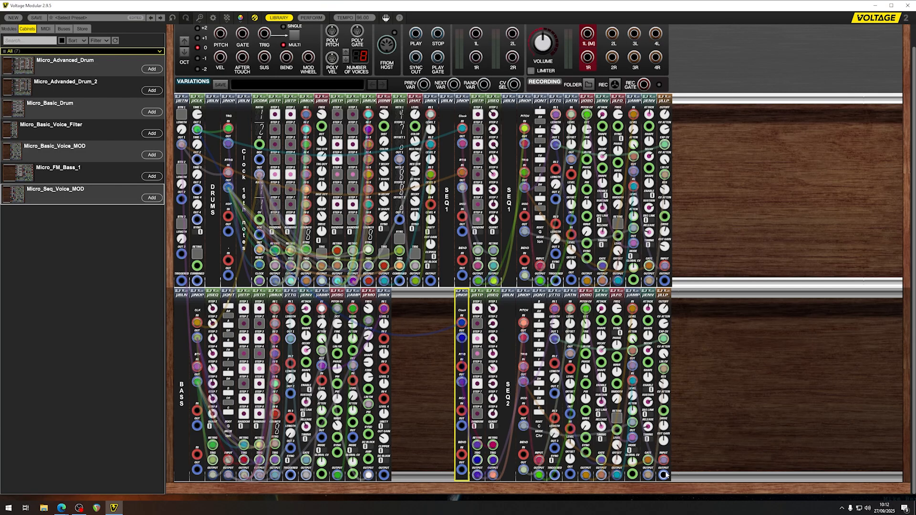
drag(664, 475, 587, 33)
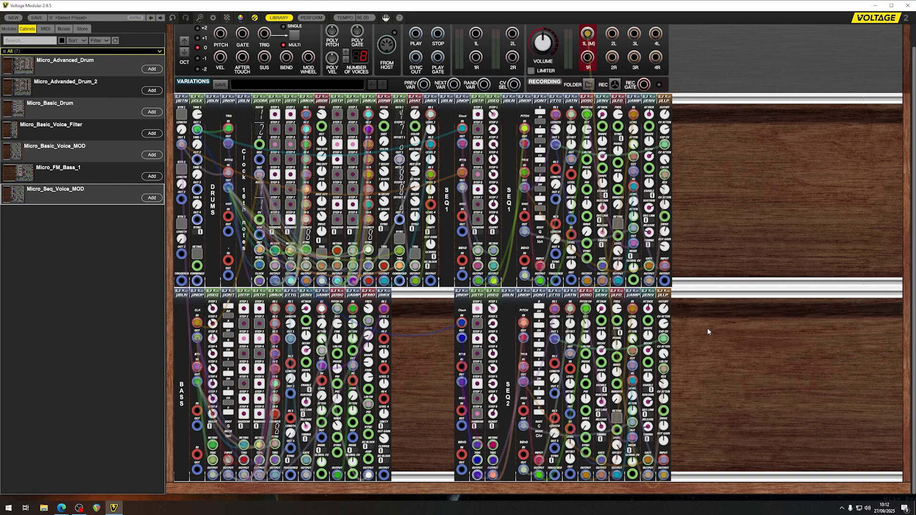
- Randomize the controls of SEQ2's gate step module twice to get a new trigger pattern
right_click(475, 293)
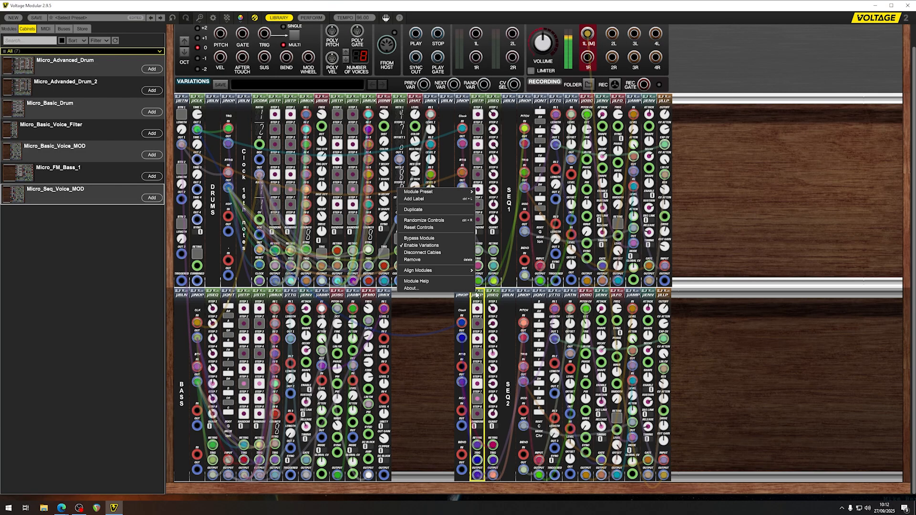
click(440, 222)
right_click(479, 297)
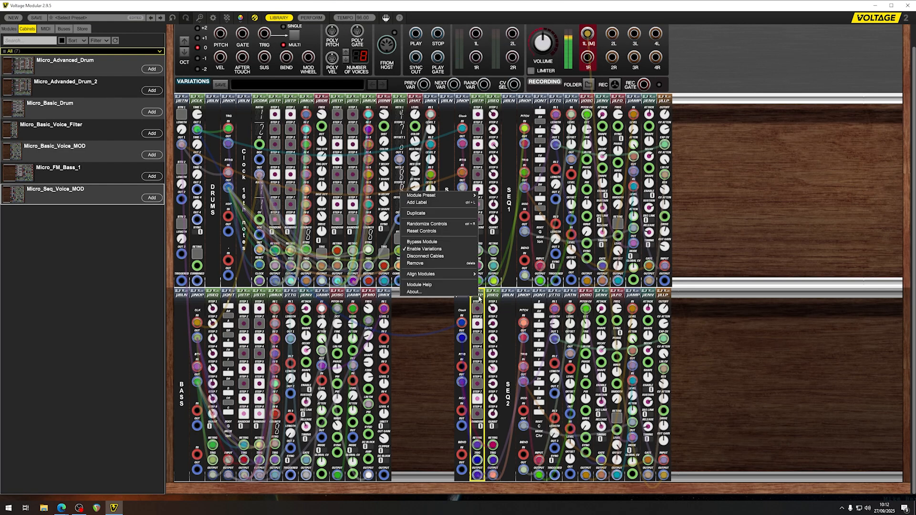
click(449, 224)
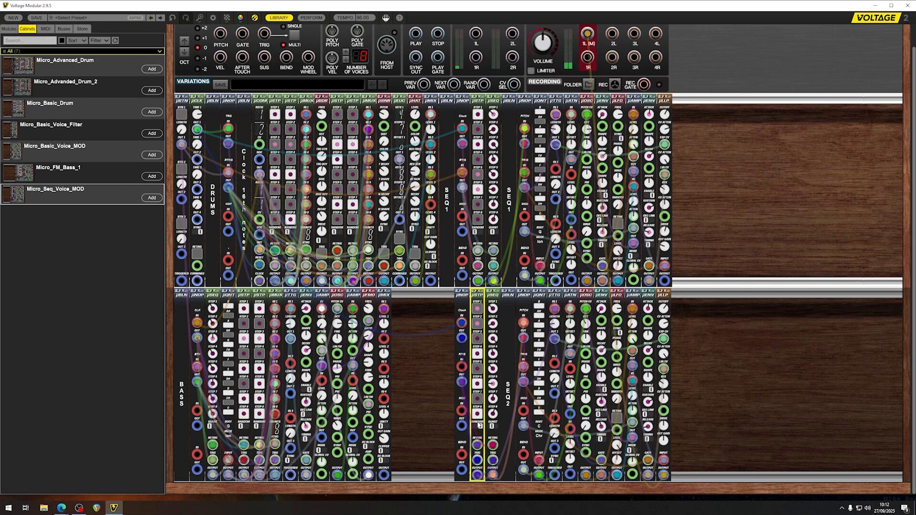
- Randomize the controls of SEQ2's pitch sequencer module and set its knob range to Two_Volt
right_click(493, 306)
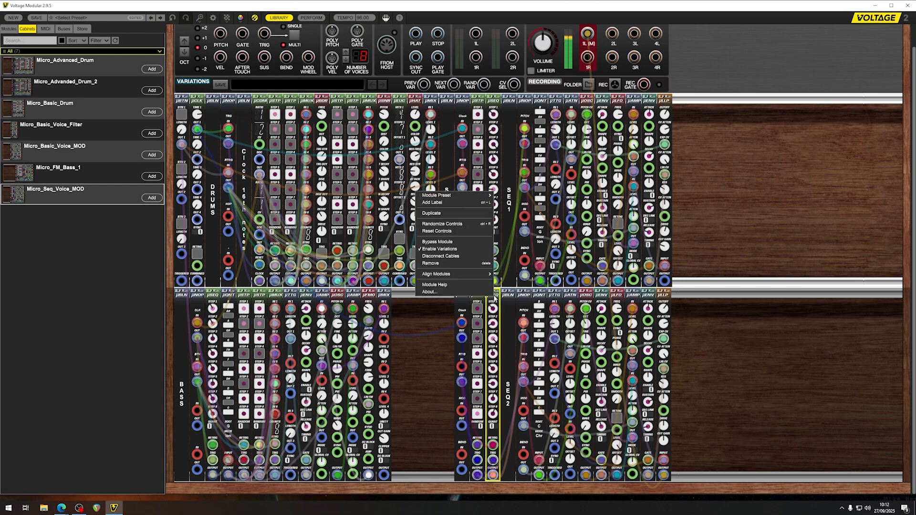
click(465, 231)
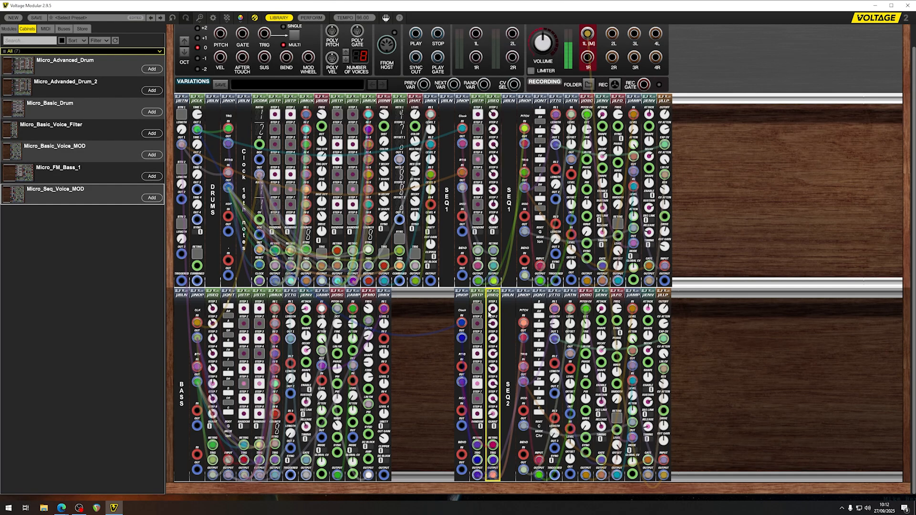
right_click(493, 295)
click(495, 428)
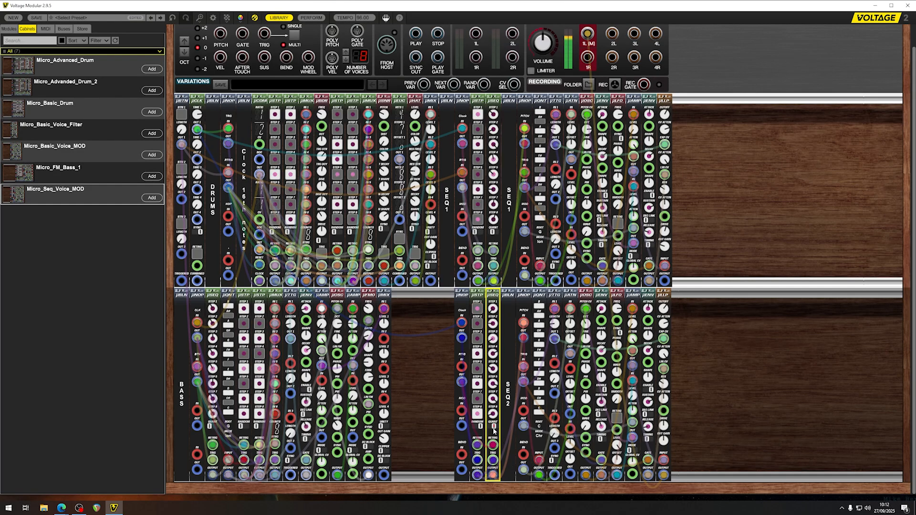
click(492, 427)
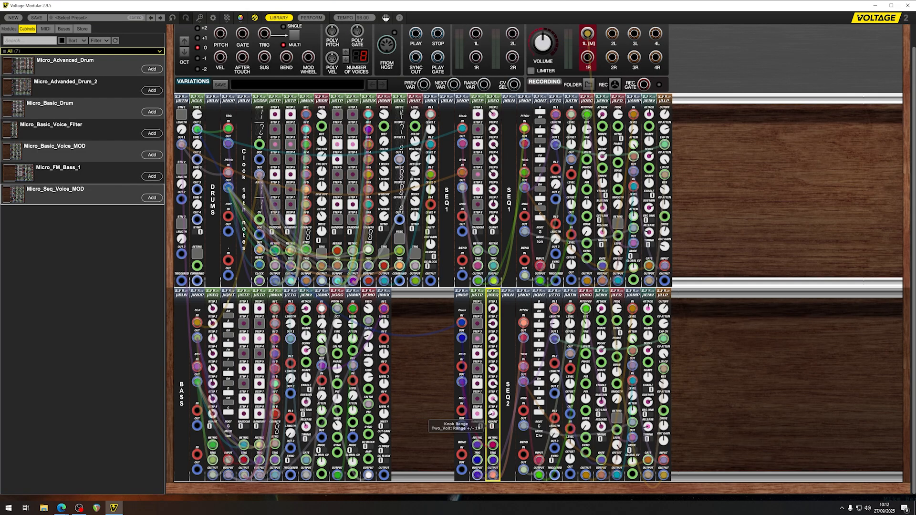
- Randomize SEQ2's pitch sequencer controls three more times to find a different melody
right_click(493, 296)
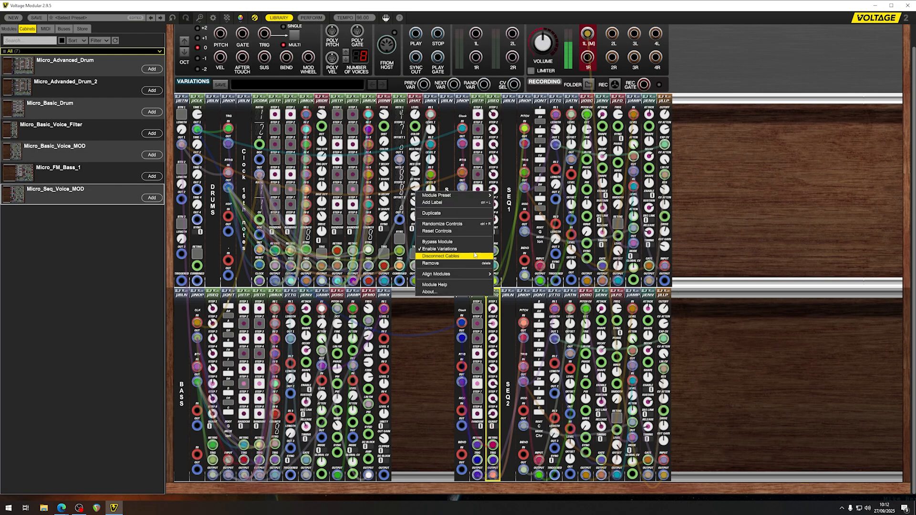
click(454, 232)
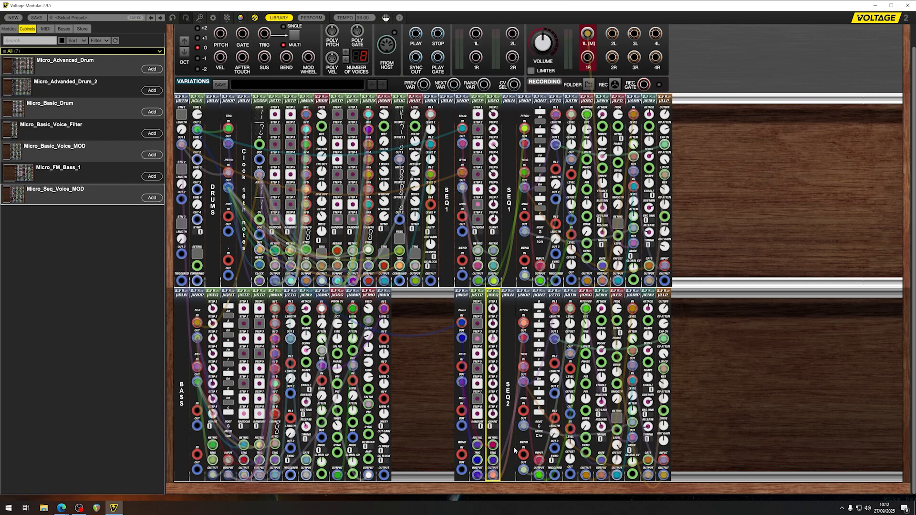
right_click(494, 295)
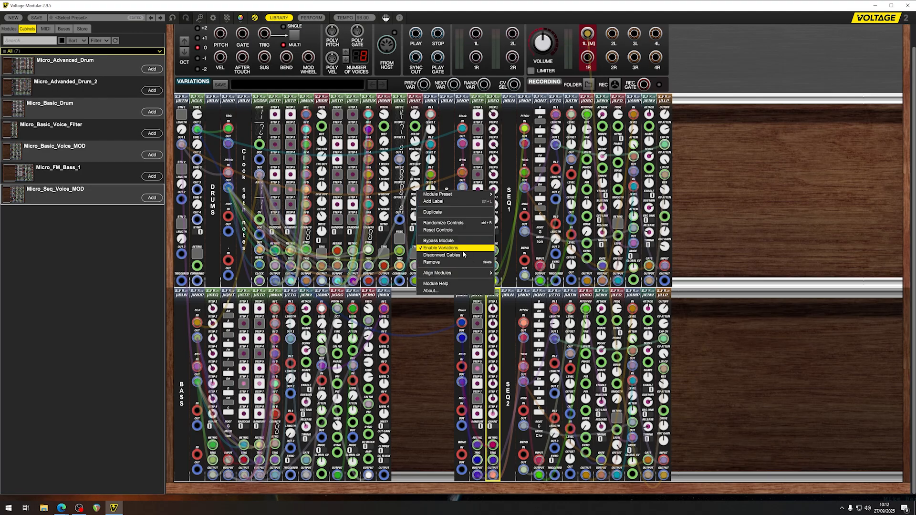
click(453, 232)
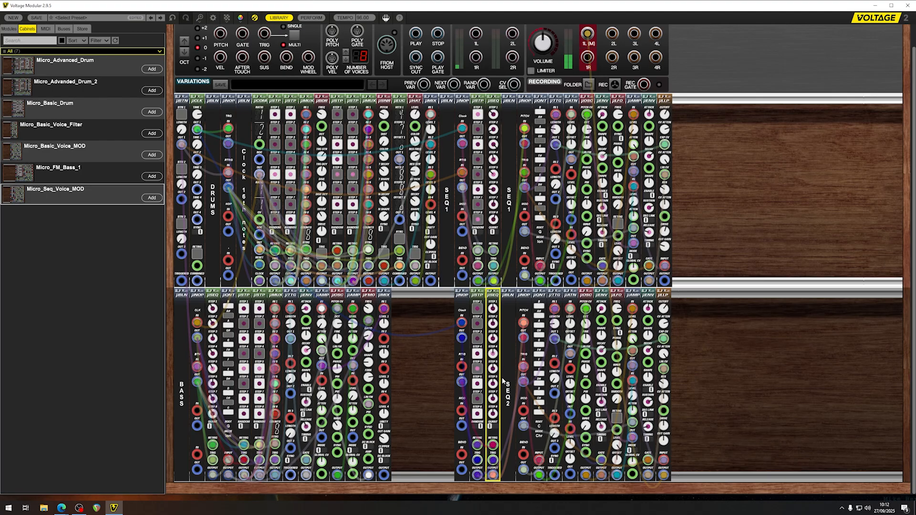
right_click(490, 296)
click(453, 231)
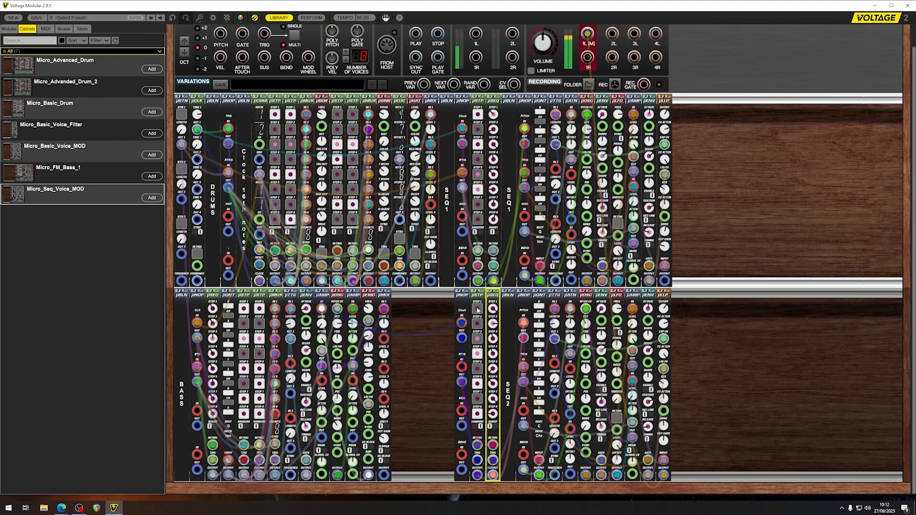
- Vary the SEQ2 voice by randomizing its pitch sequencer, changing a trigger step and adjusting its LFO and oscillator octave
click(494, 427)
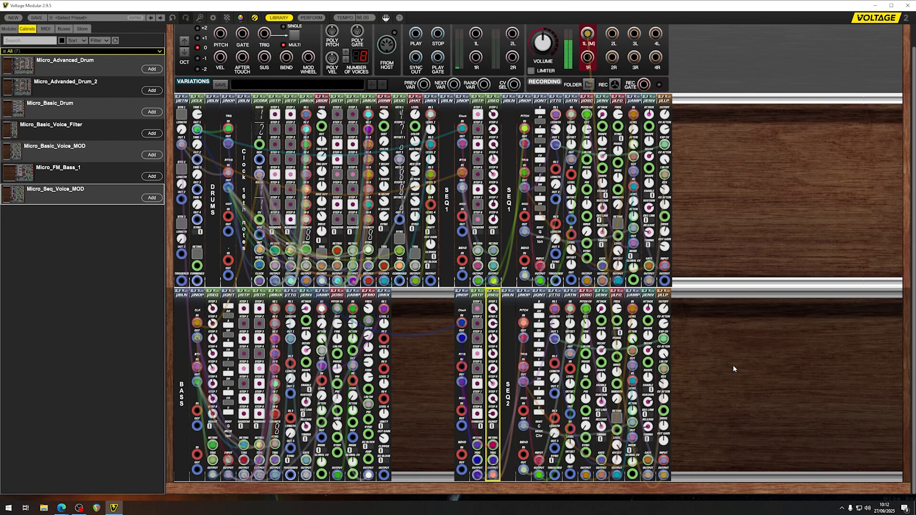
click(474, 312)
drag(461, 382, 492, 446)
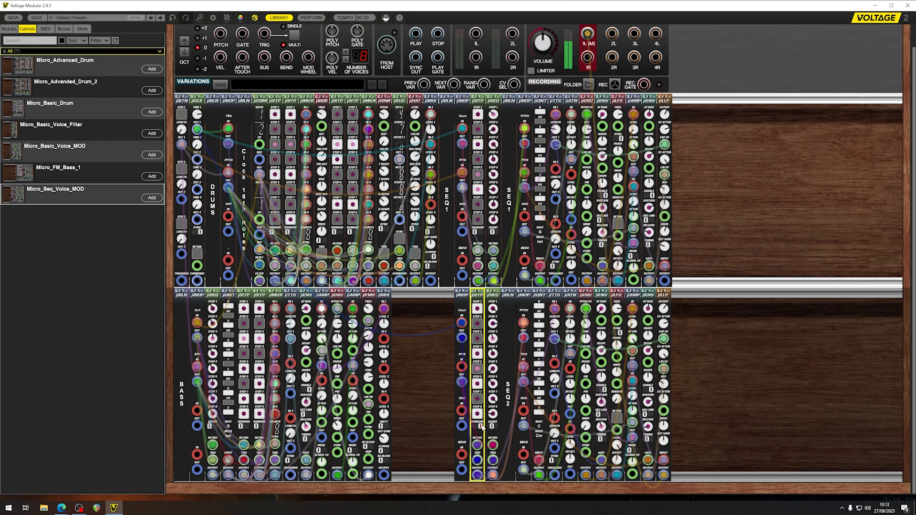
click(618, 311)
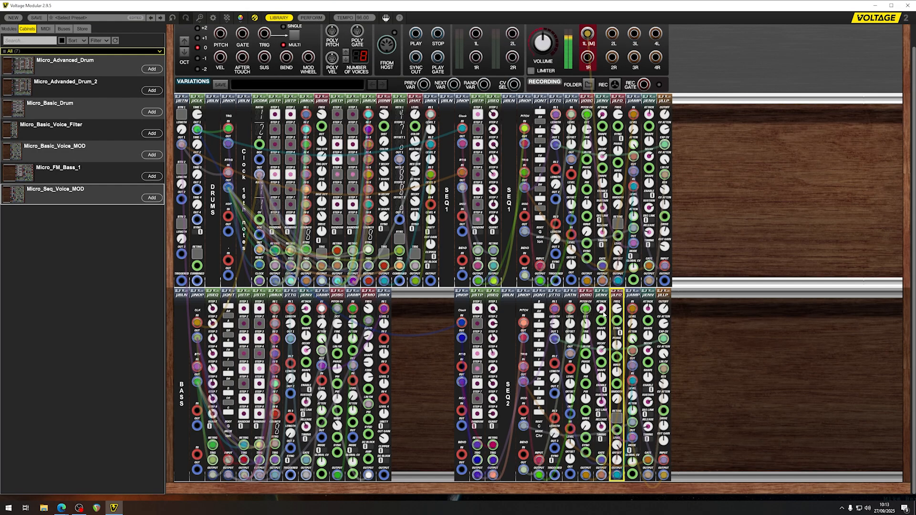
click(586, 324)
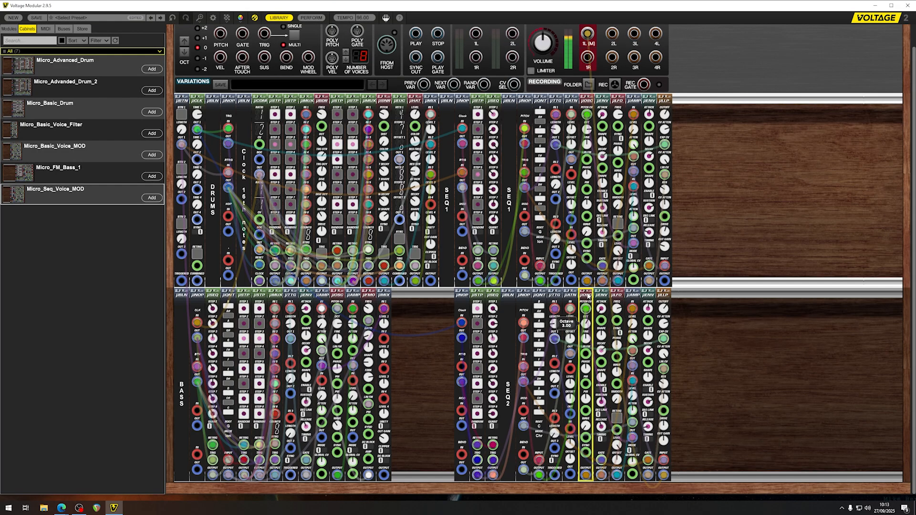
- Copy the SEQ1 label panel to the start of the second sequenced voice and rename the copy SEQ2
drag(699, 333, 462, 335)
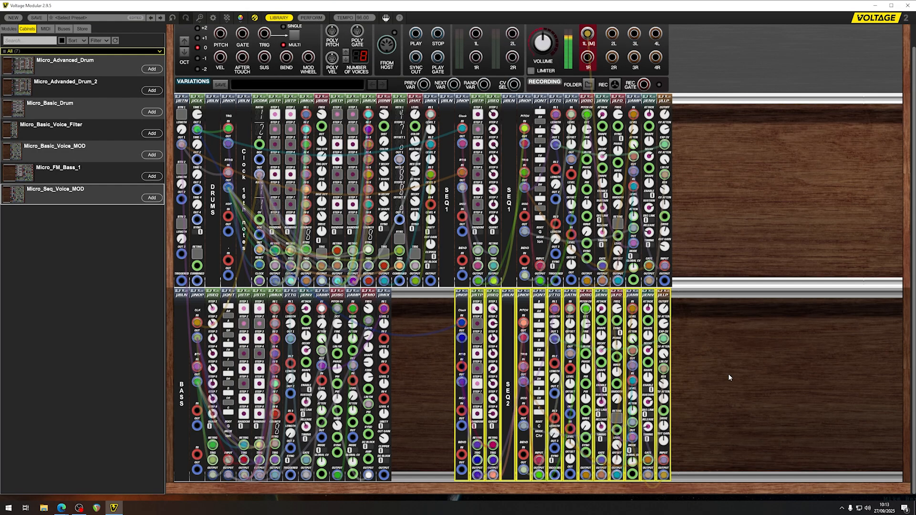
click(729, 376)
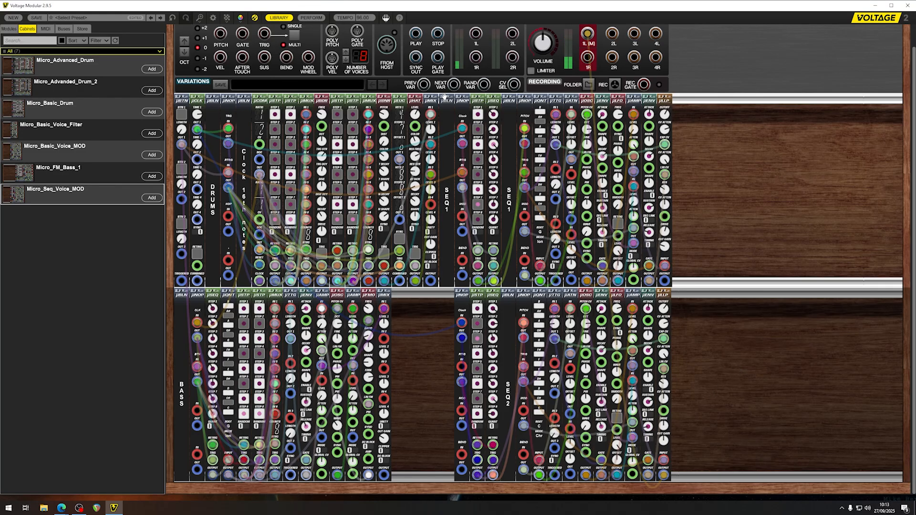
drag(446, 202, 446, 397)
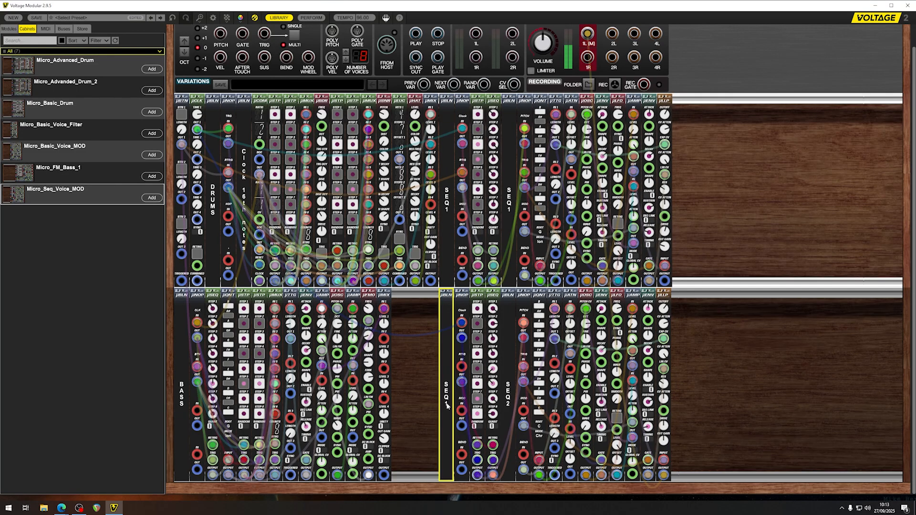
double_click(447, 406)
text(SEQ2)
key(Return)
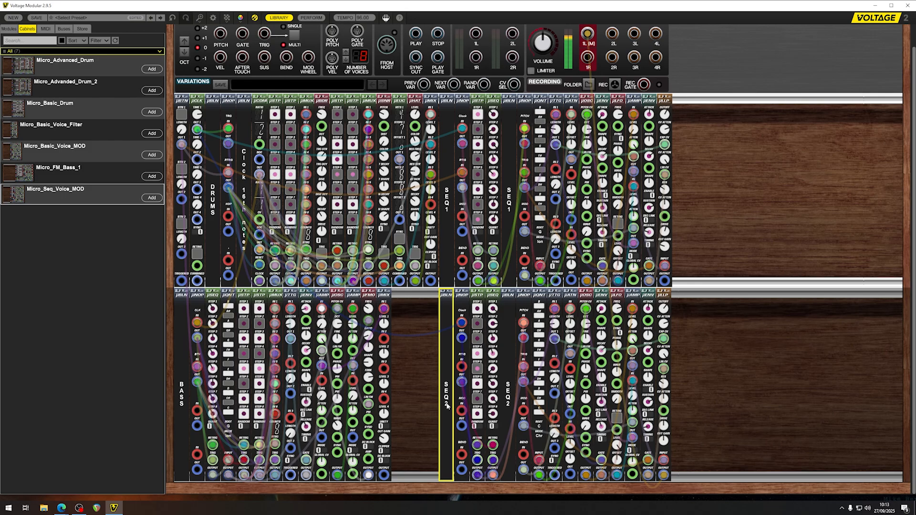
click(779, 149)
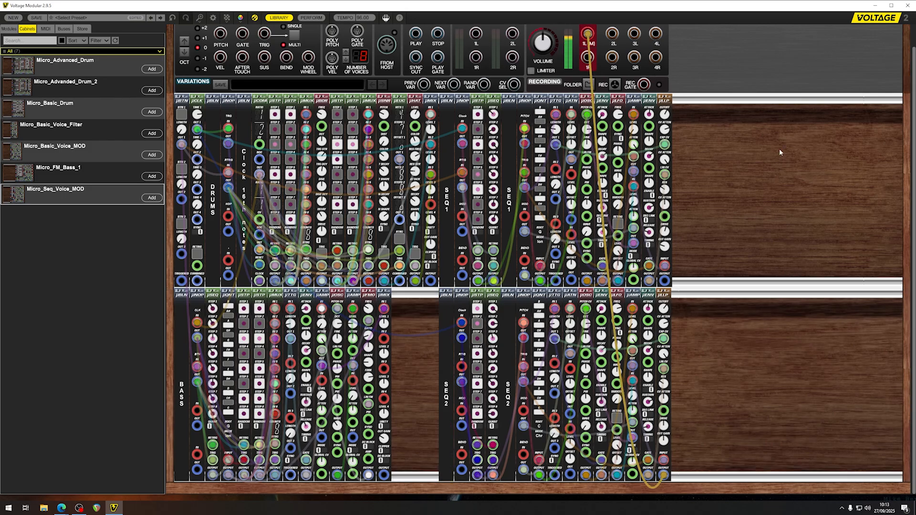
- Search the modules for "micro se" and replace SEQ2's trigger step module with a Micro Probabilistic Trigger Sequencer
click(13, 18)
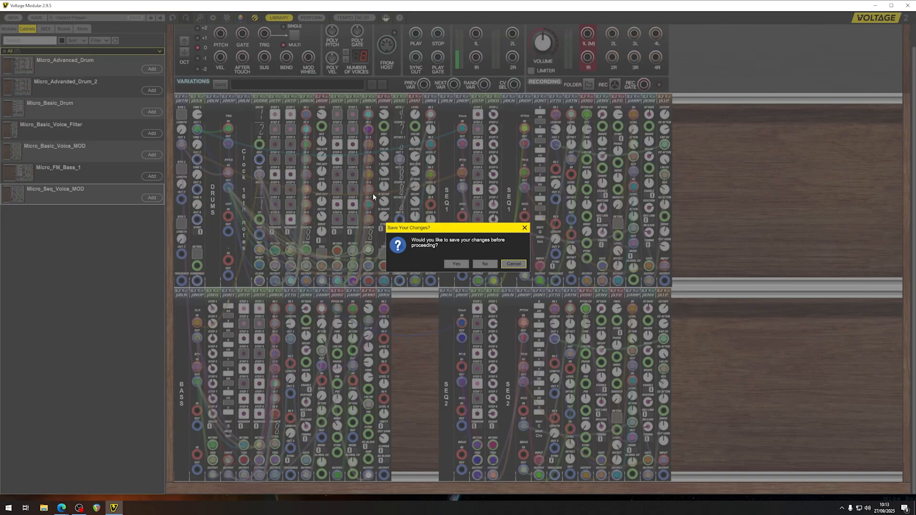
click(513, 264)
click(8, 29)
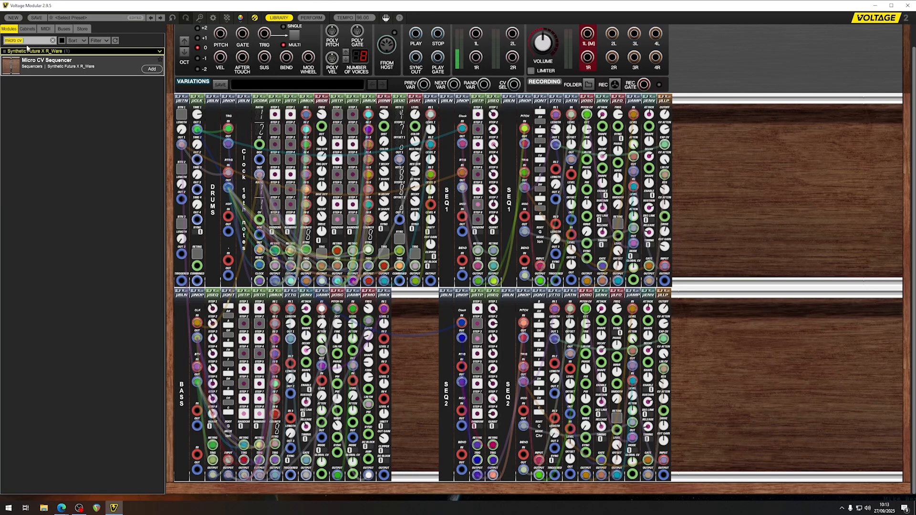
key(BackSpace)
key(BackSpace)
text(se)
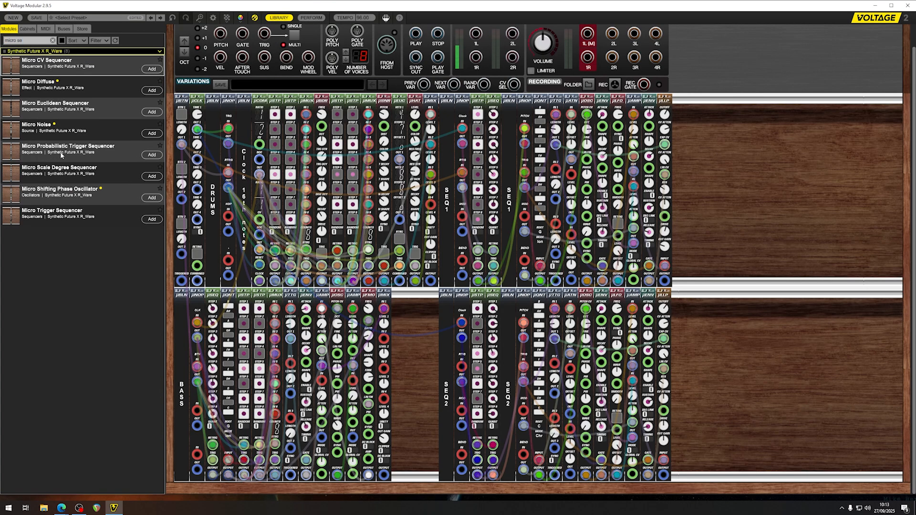
drag(67, 149, 472, 305)
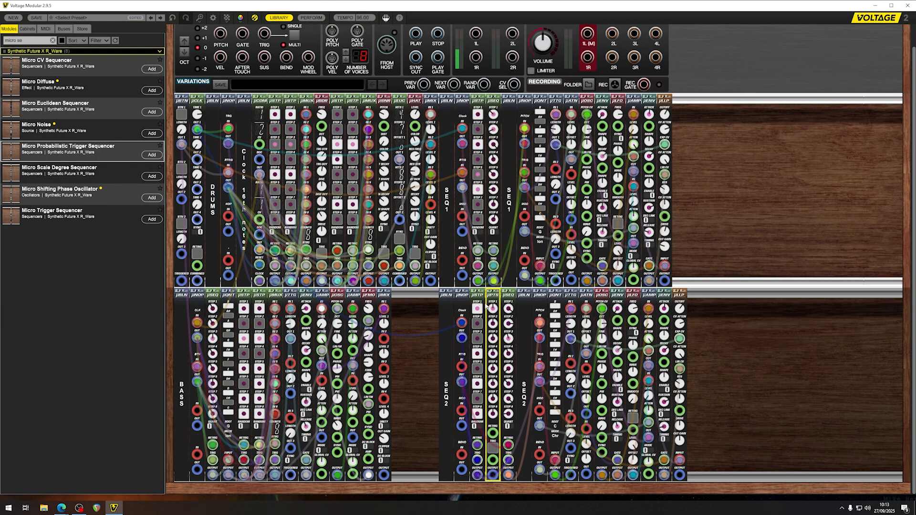
key(Delete)
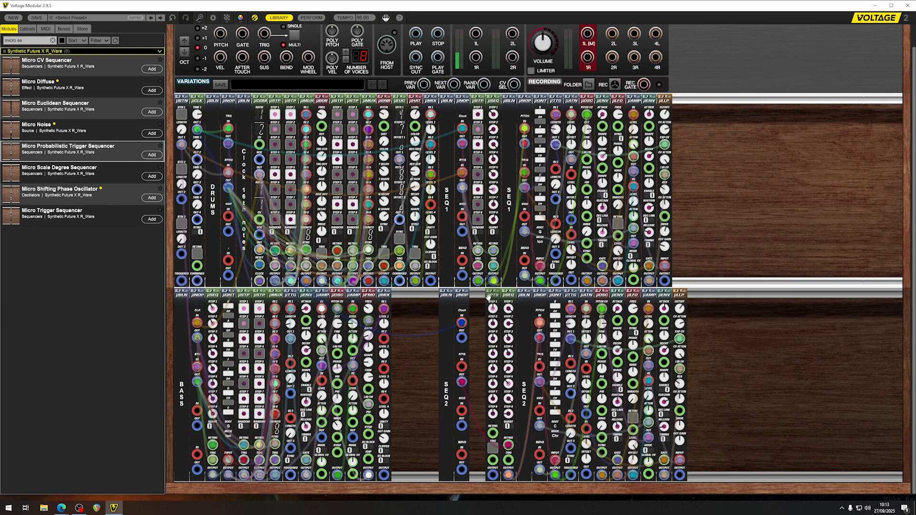
- Wire SEQ2's clock and retrigger signals into the probabilistic trigger sequencer, and its output into the pitch sequencer's trigger input
click(488, 296)
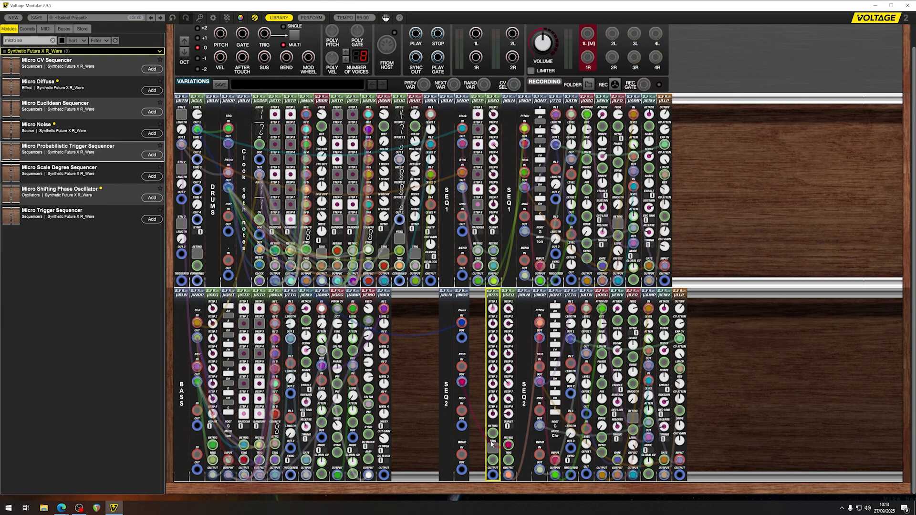
click(462, 383)
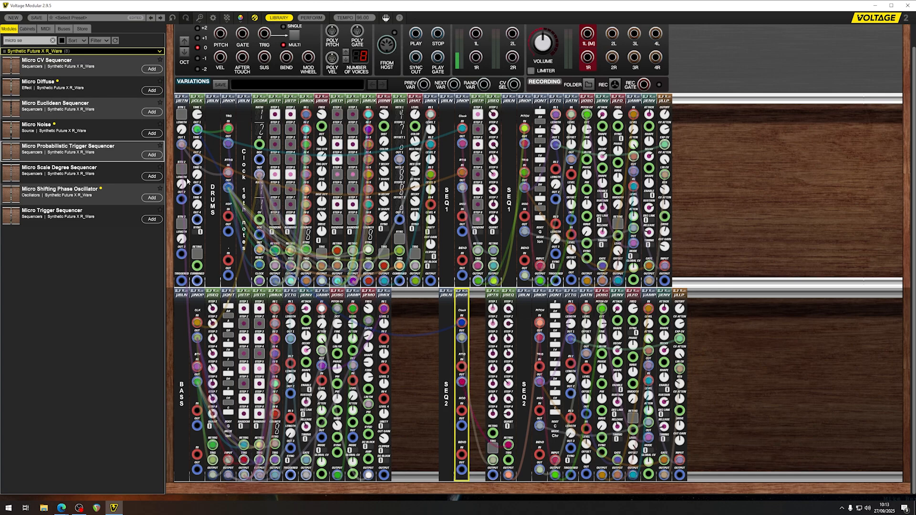
drag(182, 144, 462, 368)
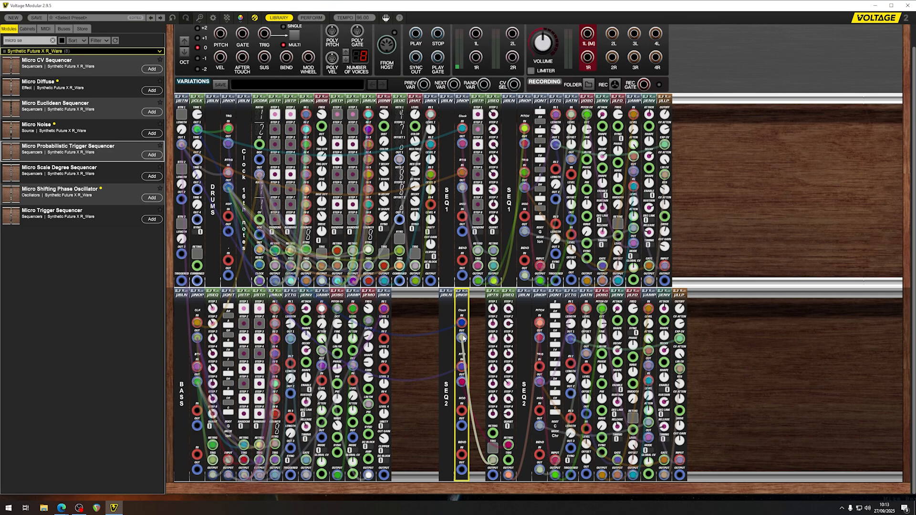
drag(493, 475, 508, 460)
- Connect the SEQ2 filter output to main output 1L (M) and adjust the filter's output level
drag(680, 475, 577, 69)
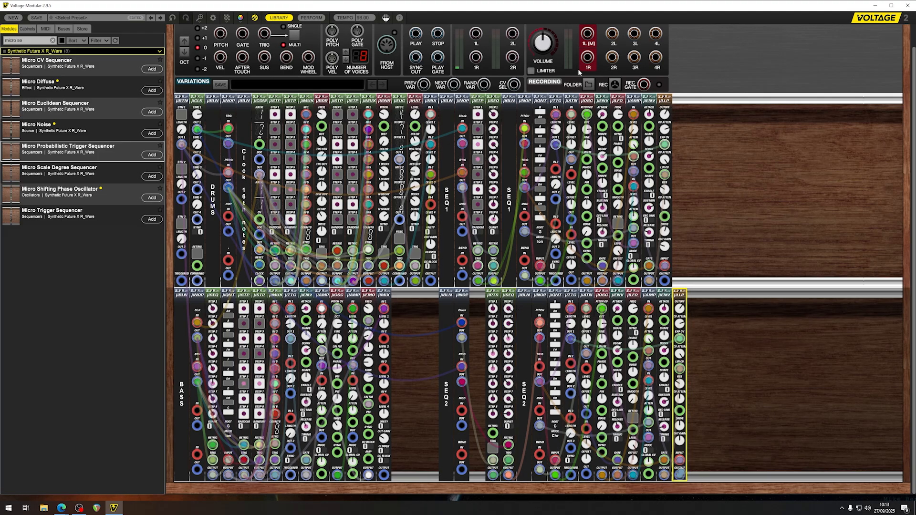
drag(577, 69, 588, 33)
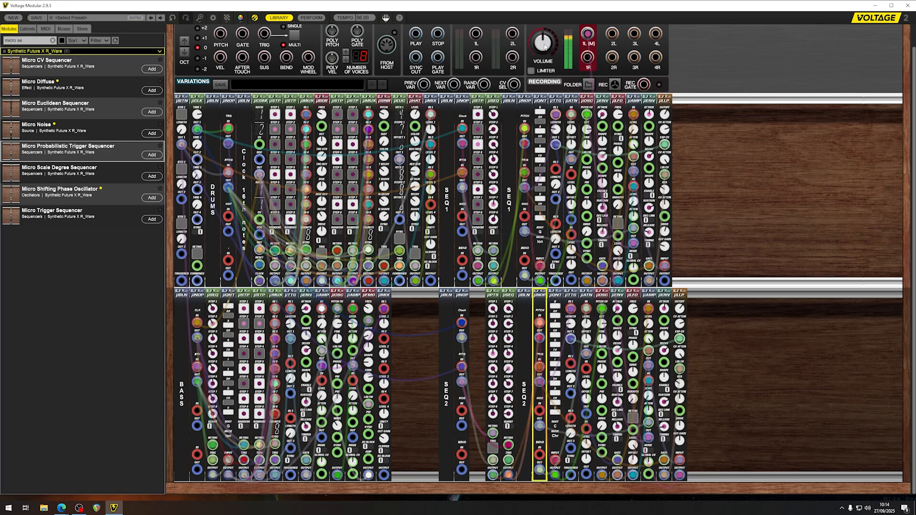
mouse_move(545, 45)
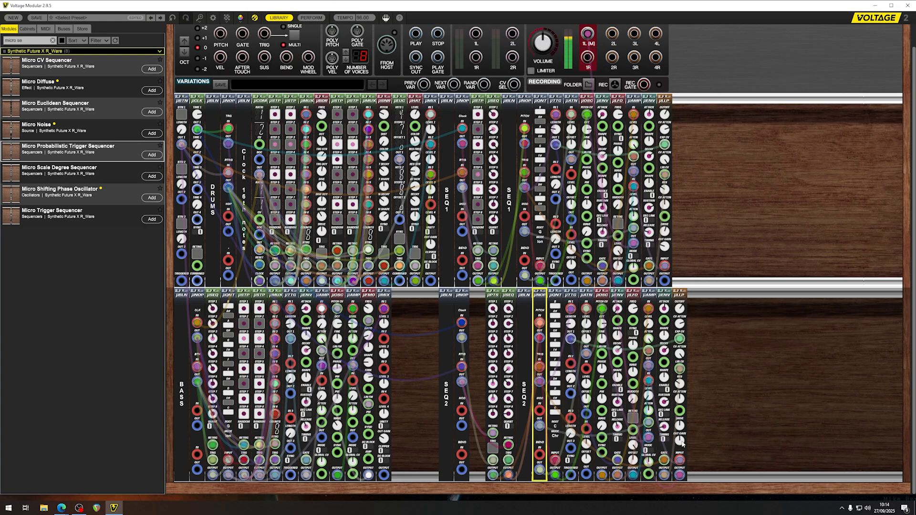
click(675, 452)
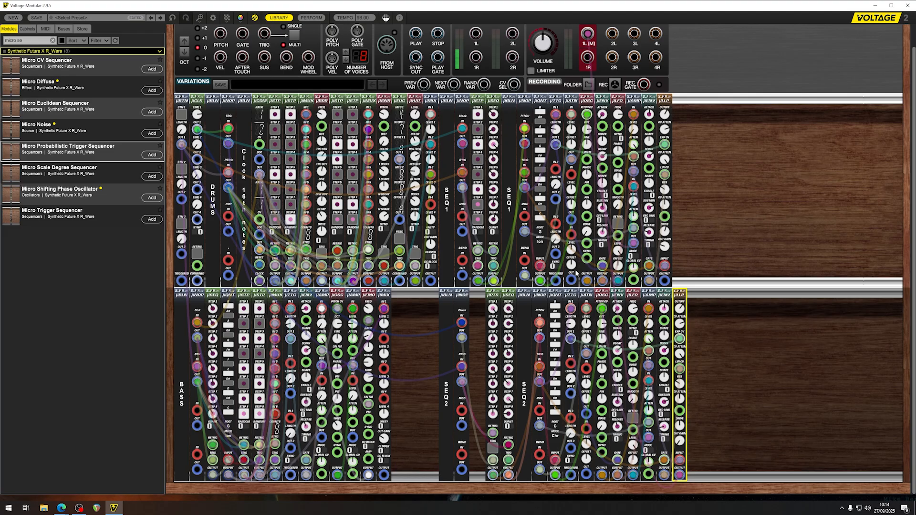
- Adjust step chances on SEQ2's probabilistic trigger sequencer and set the SEQ2 filter's output level to 0.30
click(493, 324)
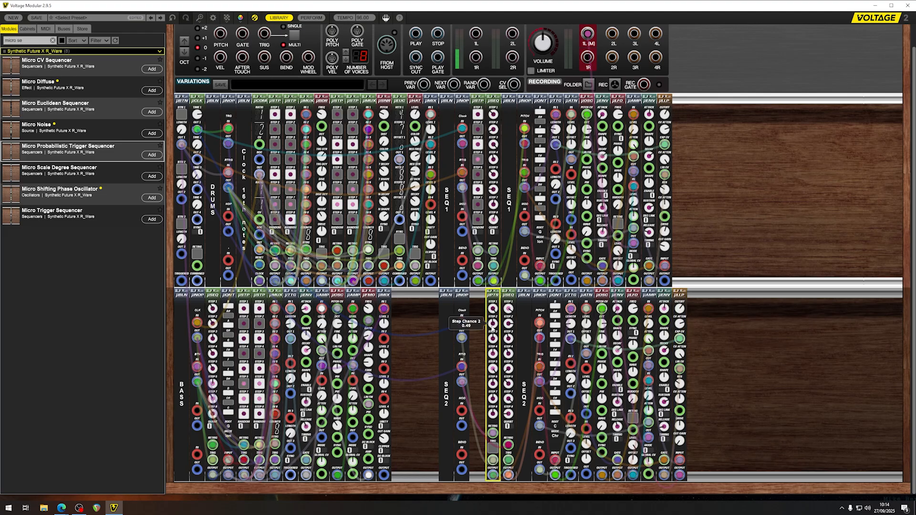
mouse_move(492, 339)
mouse_down()
mouse_move(487, 367)
mouse_move(495, 347)
mouse_up()
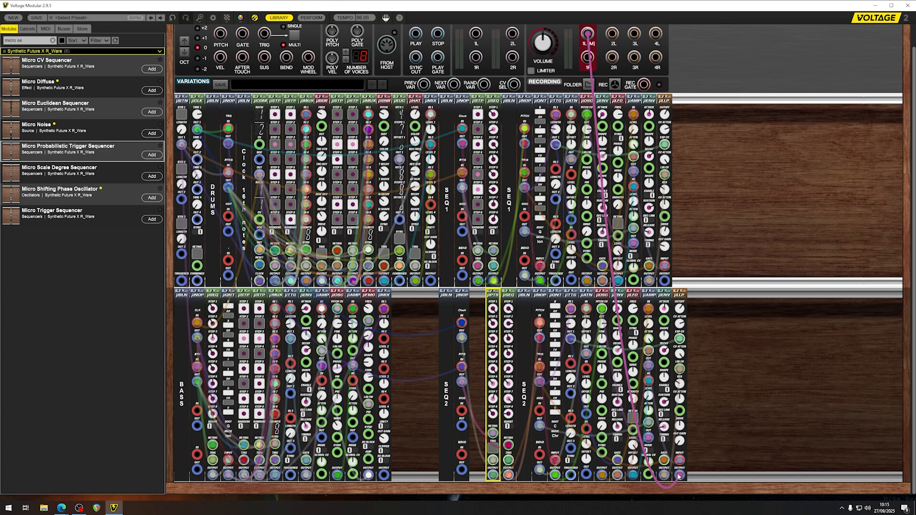
drag(588, 36, 697, 439)
click(681, 444)
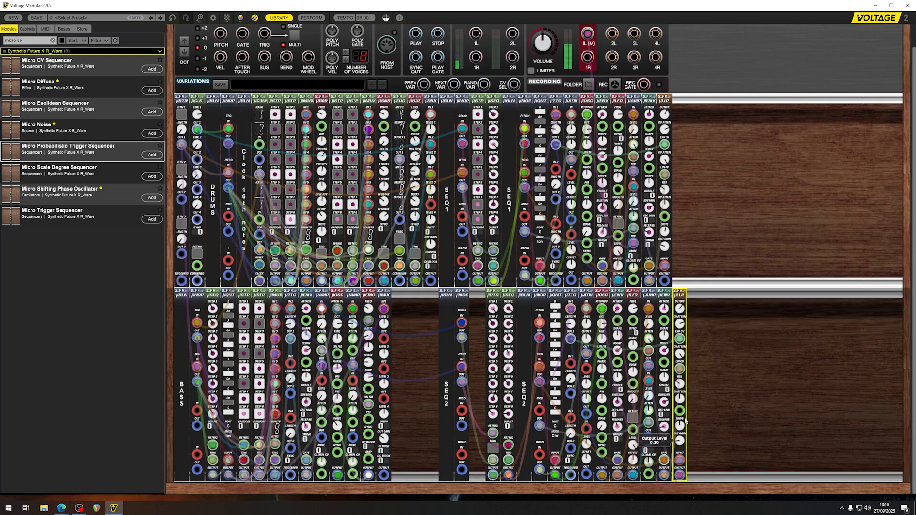
- Disconnect SEQ2 from the main output and move all its modules directly beside the BASS section
drag(679, 474, 420, 352)
double_click(734, 330)
drag(450, 295, 403, 295)
click(699, 385)
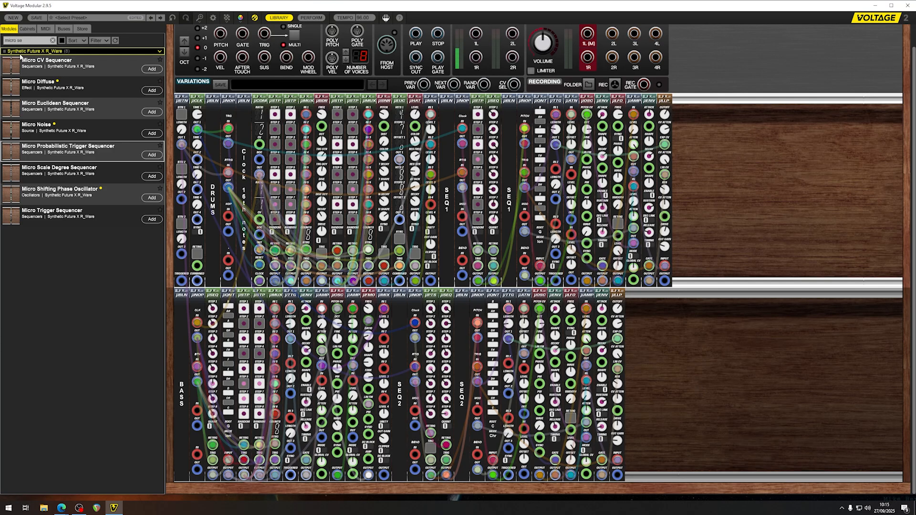
- Search the modules for "micro conso" and place a Micro Voice Console after the SEQ1 voice in the upper row
double_click(19, 40)
text(cons)
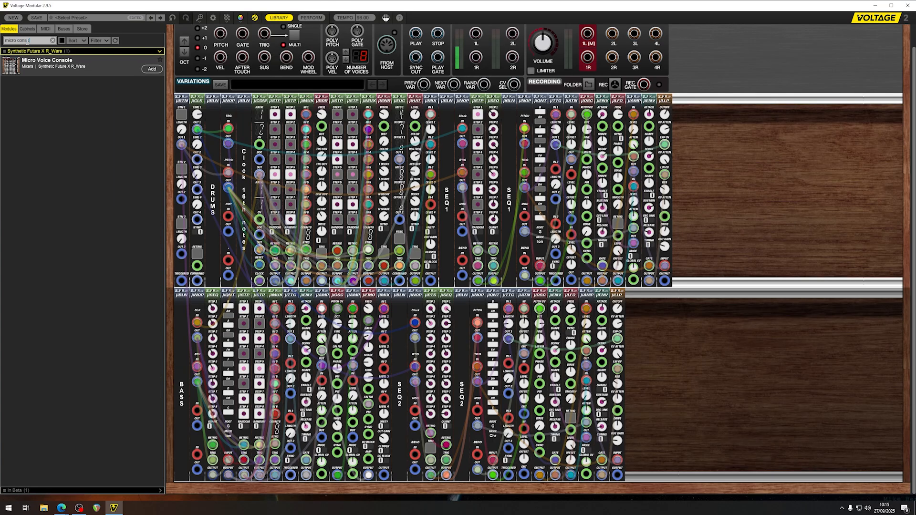
drag(47, 62, 823, 94)
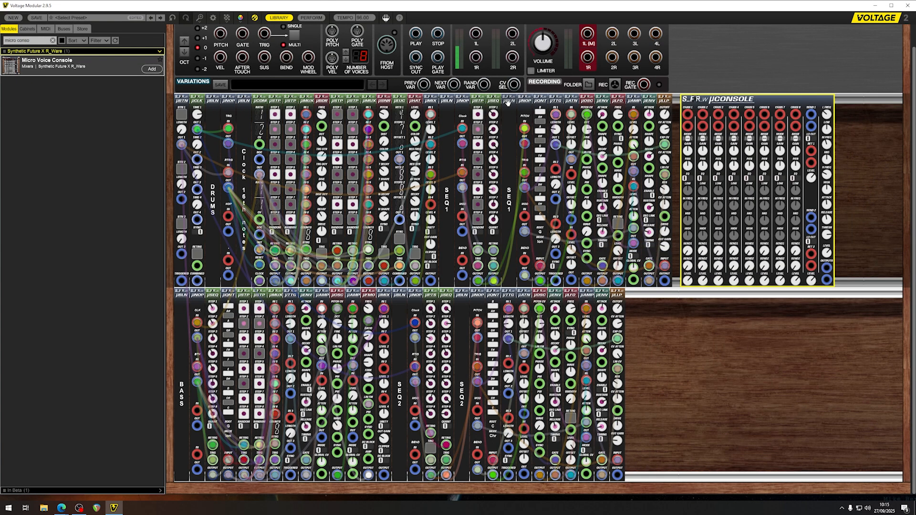
- Copy the SEQ1 label panel in front of the voice console and rename the copy MIXER
drag(505, 102, 682, 143)
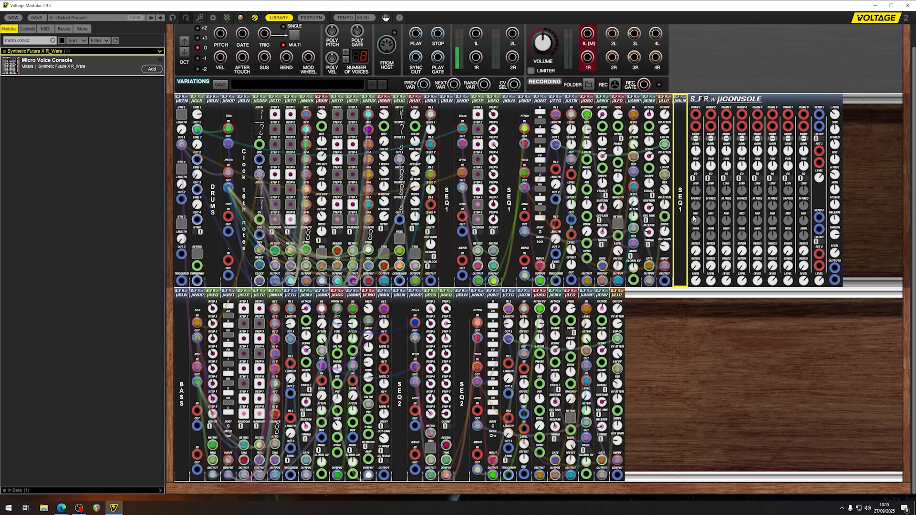
text(IX)
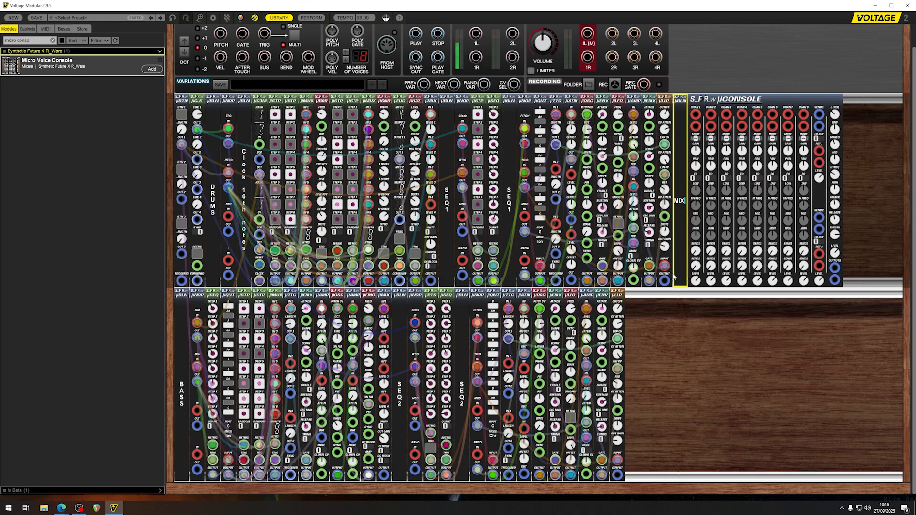
text(ER)
key(Return)
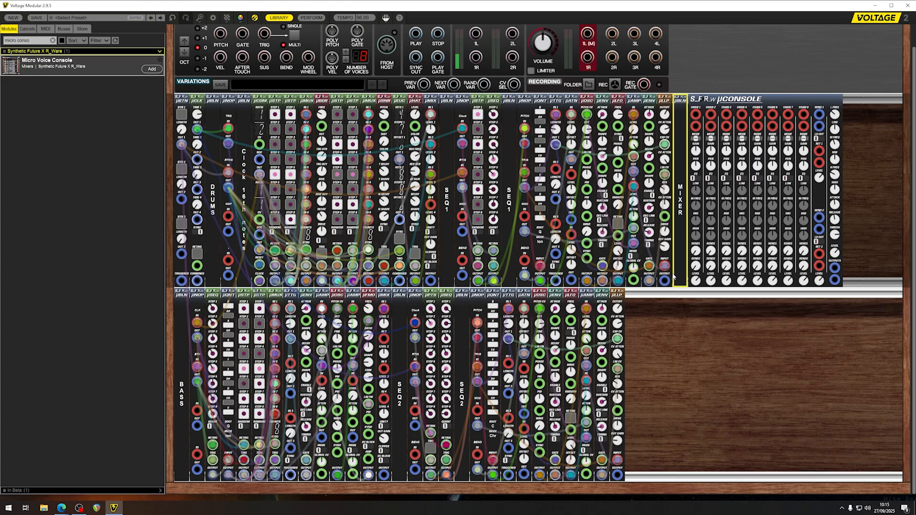
click(708, 408)
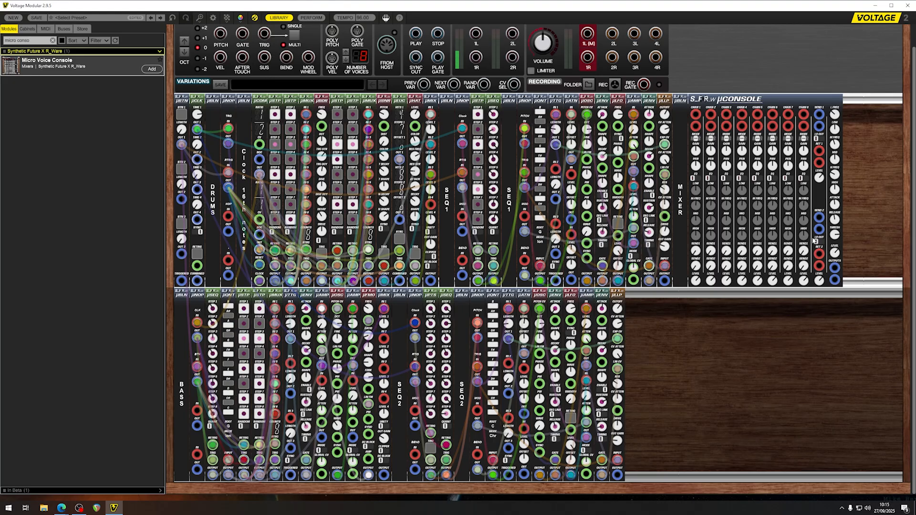
- Connect the drum mixer output to console channel 1 and the SEQ1 filter output to channel 2
drag(556, 144, 666, 145)
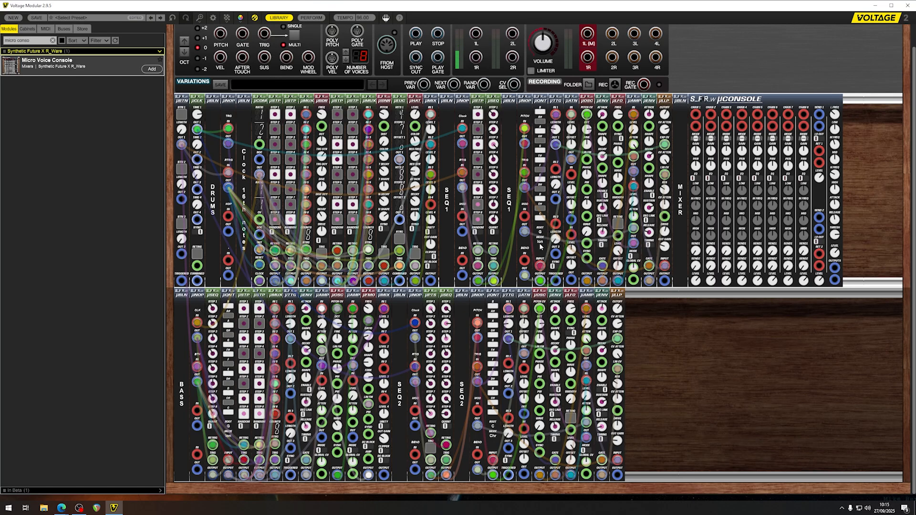
click(430, 283)
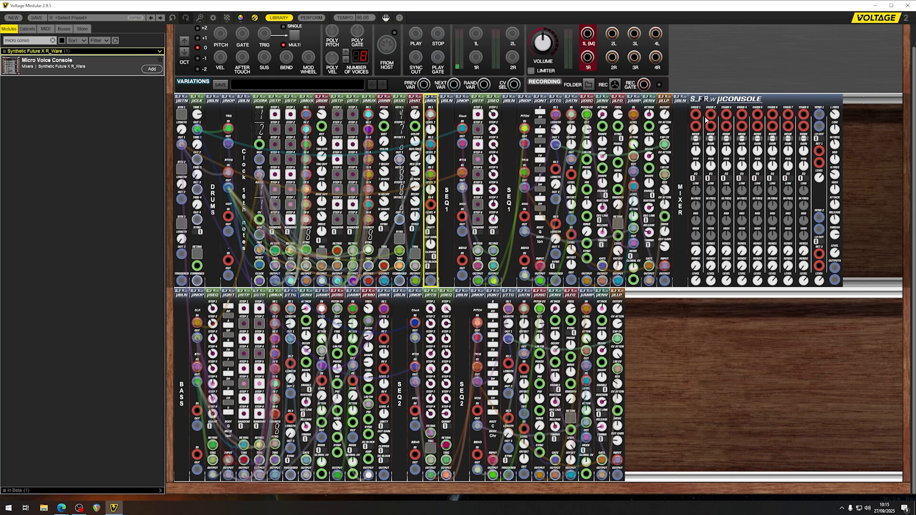
click(706, 119)
click(666, 281)
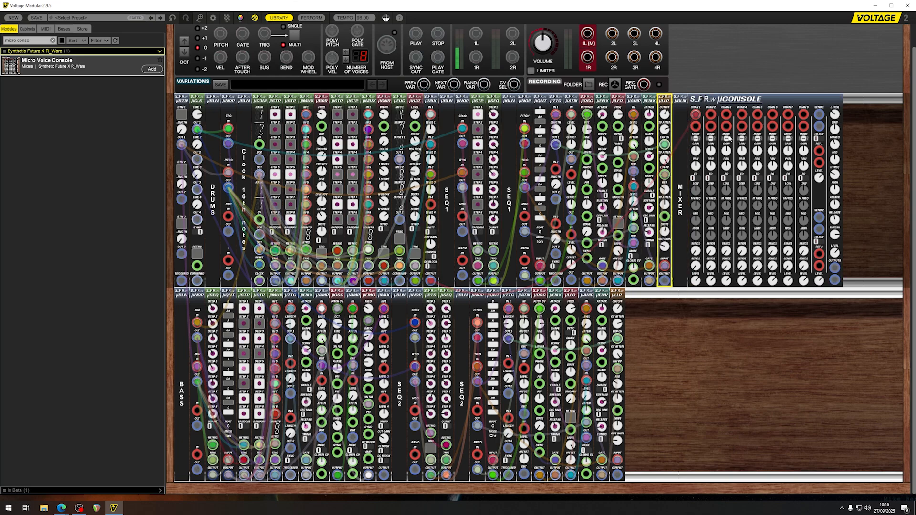
click(718, 120)
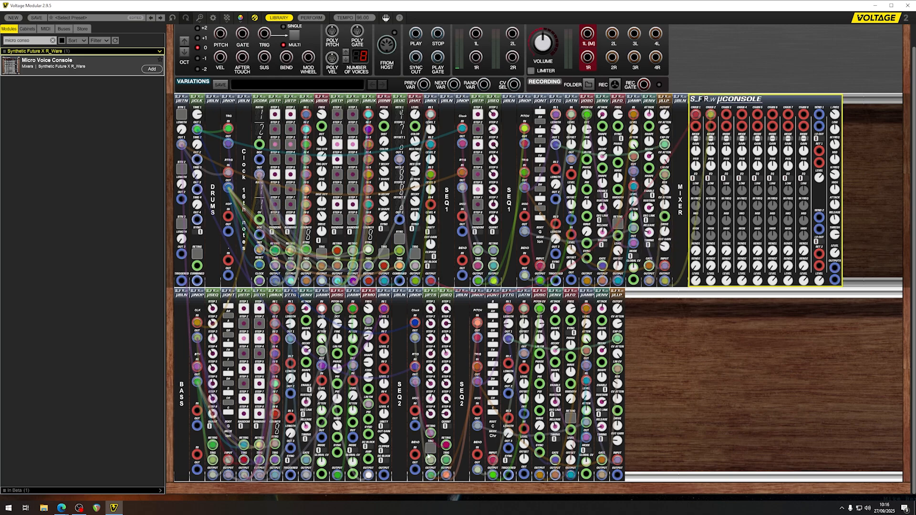
- Connect the bass mixer output to console channel 3, the SEQ2 filter output to channel 4, and the console's first output to main output 1L
click(387, 479)
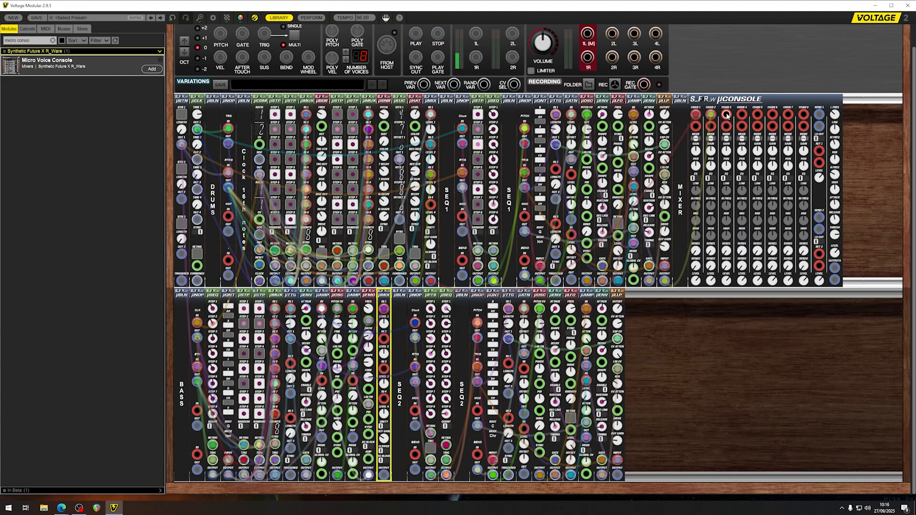
drag(725, 115, 618, 475)
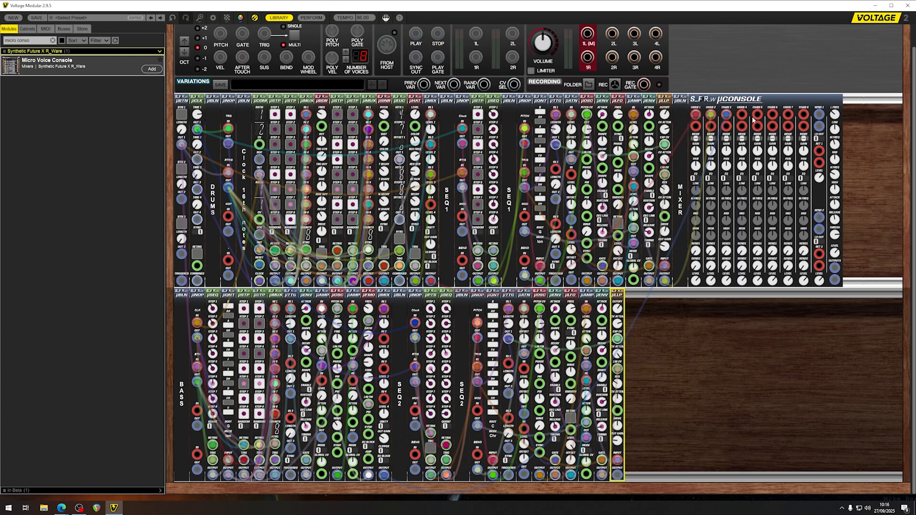
drag(753, 120, 741, 115)
drag(834, 268, 587, 33)
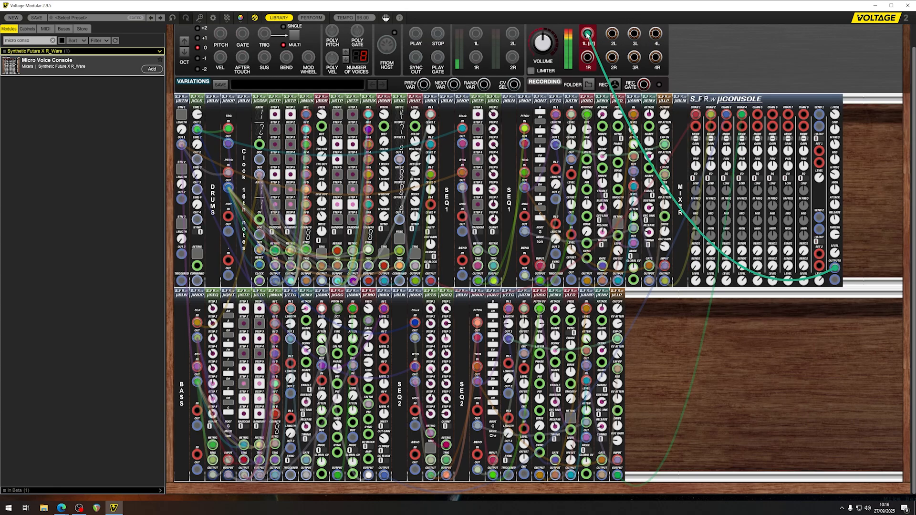
click(183, 116)
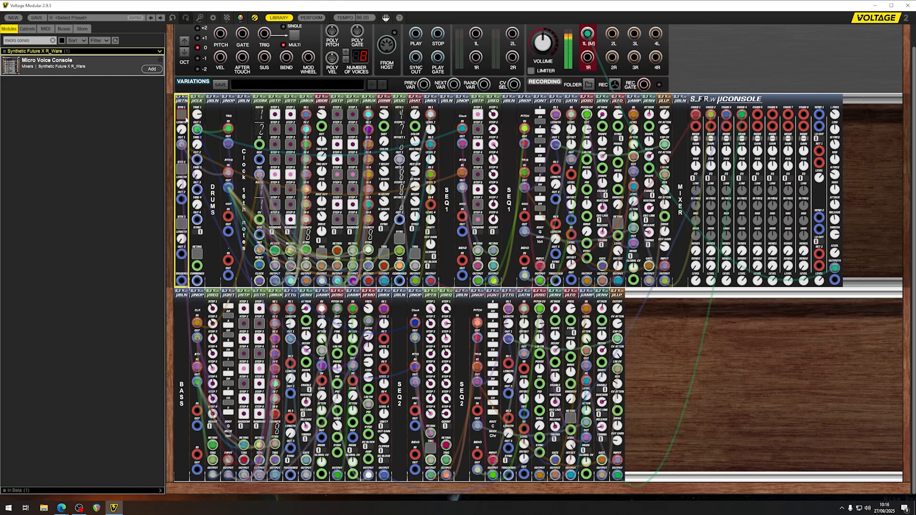
click(703, 364)
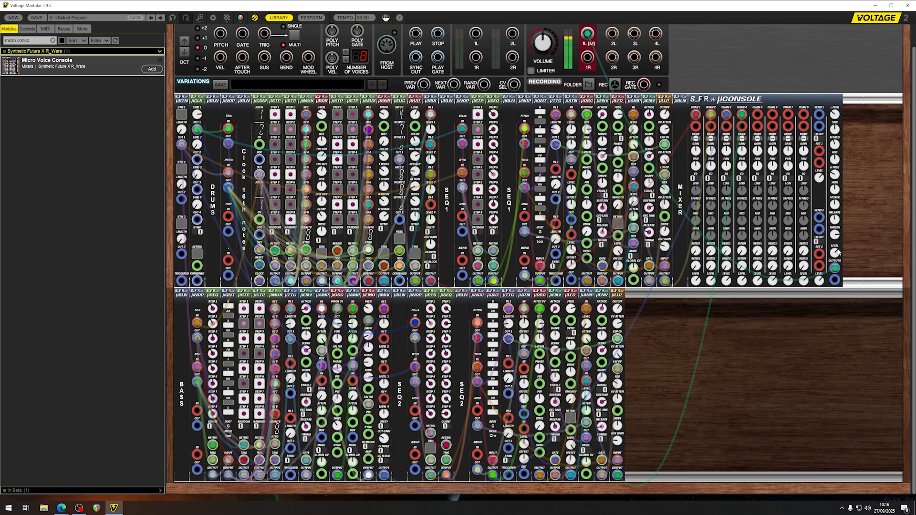
click(815, 242)
click(760, 359)
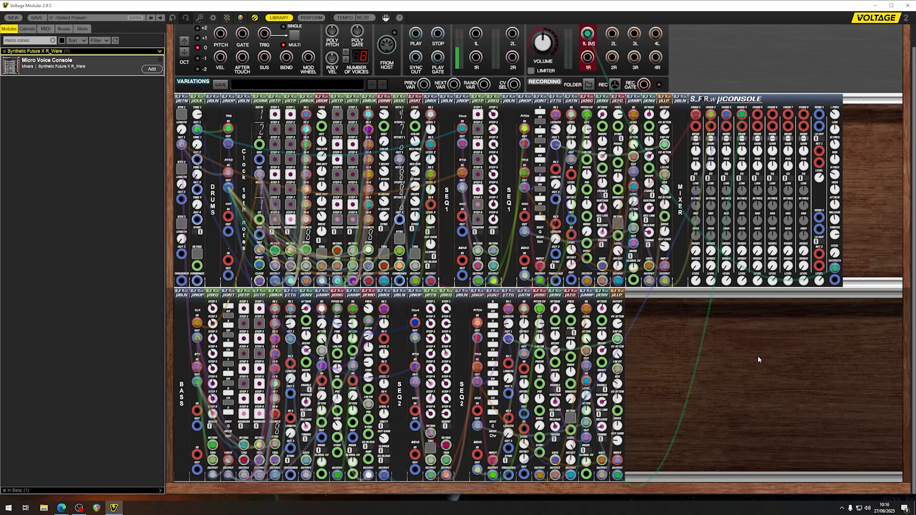
- Change the root note on the SEQ2 quantizer and set its mode to Ion
drag(492, 430, 495, 344)
drag(494, 436, 500, 419)
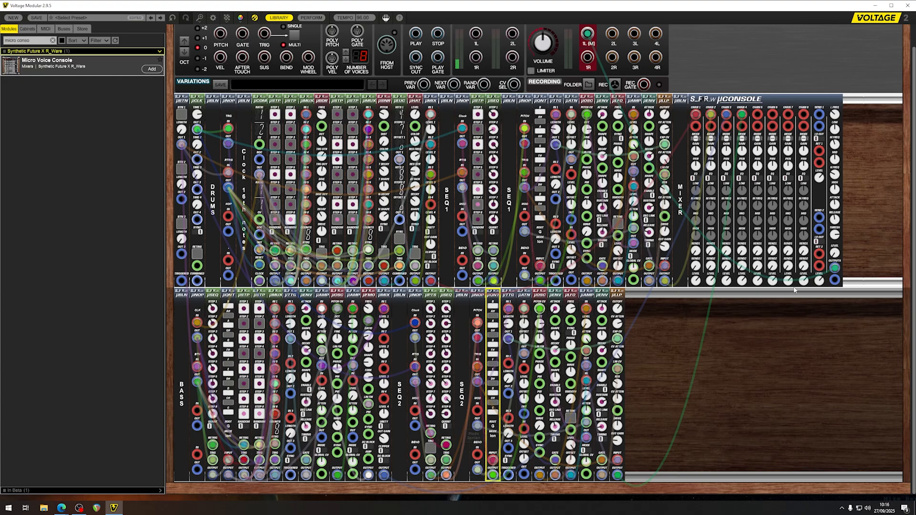
- Adjust the console's output level, set channel 4's input gain to about -6.18 dB, and unplug the console from main output 1L
drag(835, 253, 840, 206)
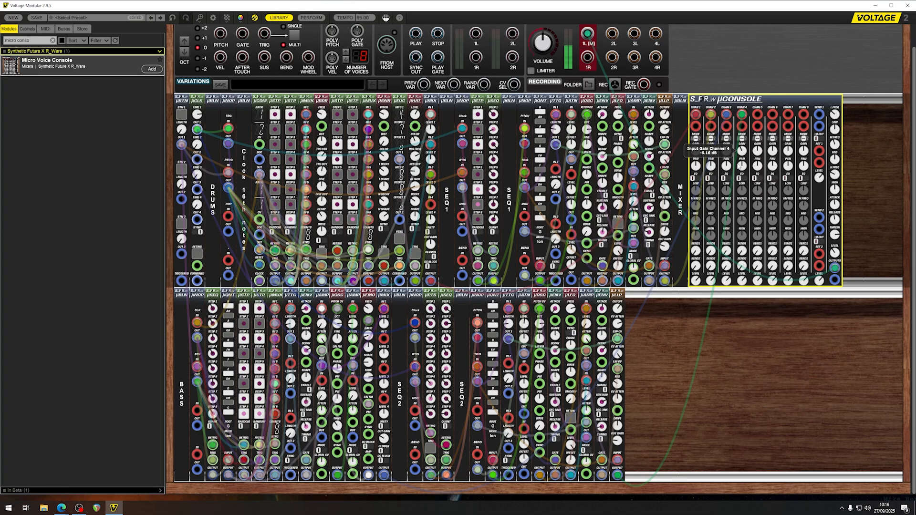
scroll(779, 302, up, 1)
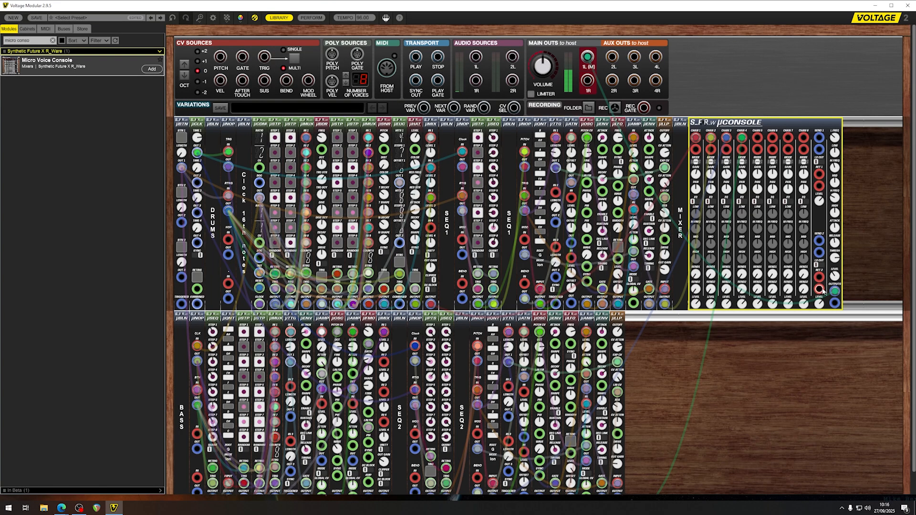
click(754, 364)
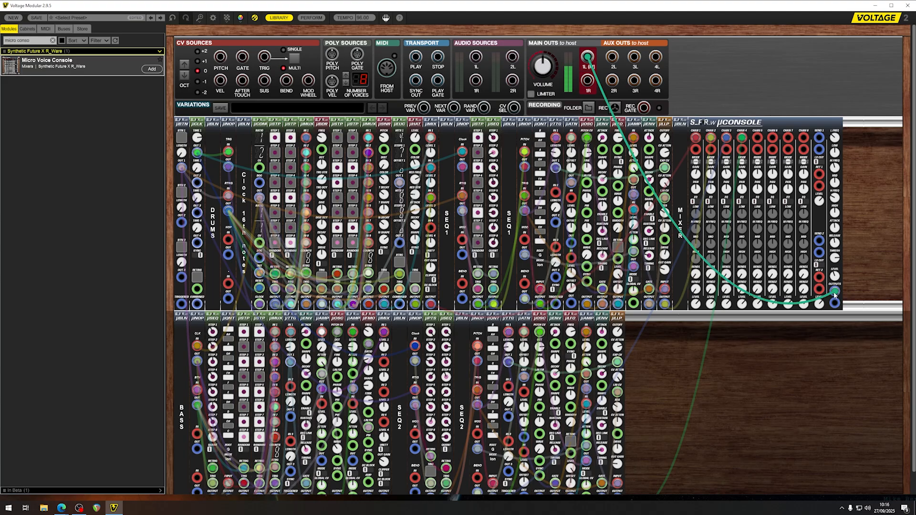
drag(834, 294, 811, 324)
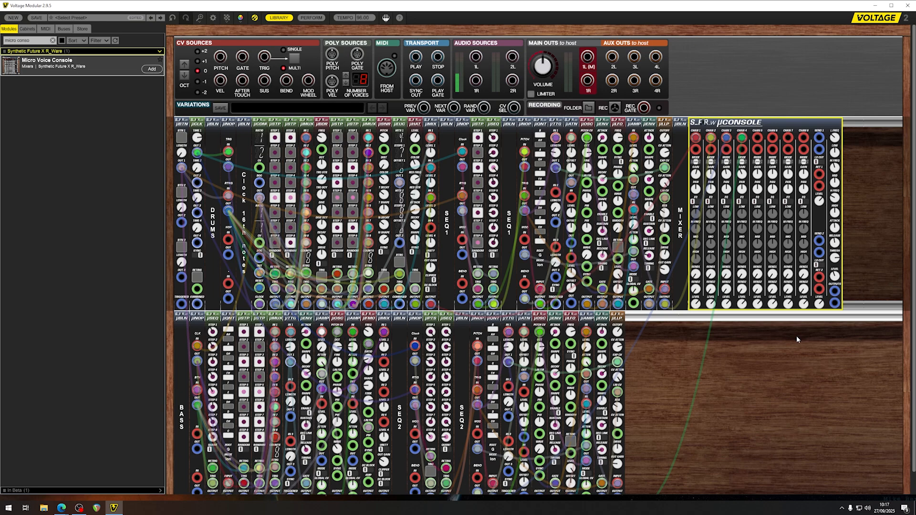
- Search the modules for "micro dela" and place a Micro Delay directly after the voice console in the upper row
key(BackSpace)
key(BackSpace)
key(BackSpace)
key(BackSpace)
key(BackSpace)
text(dela)
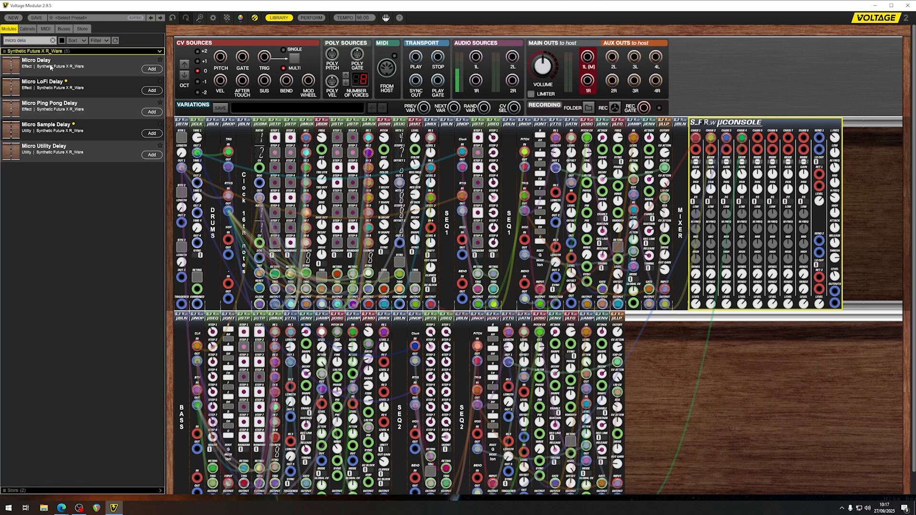
drag(51, 67, 758, 374)
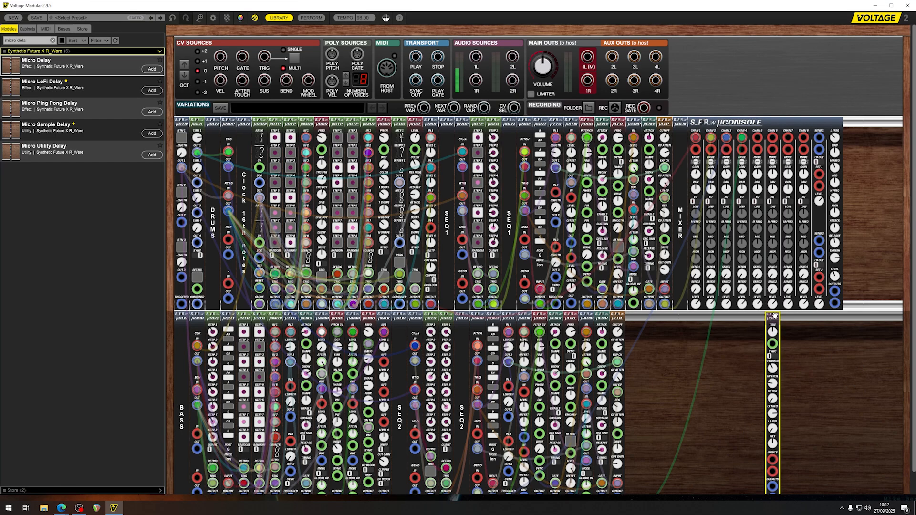
drag(773, 315, 851, 122)
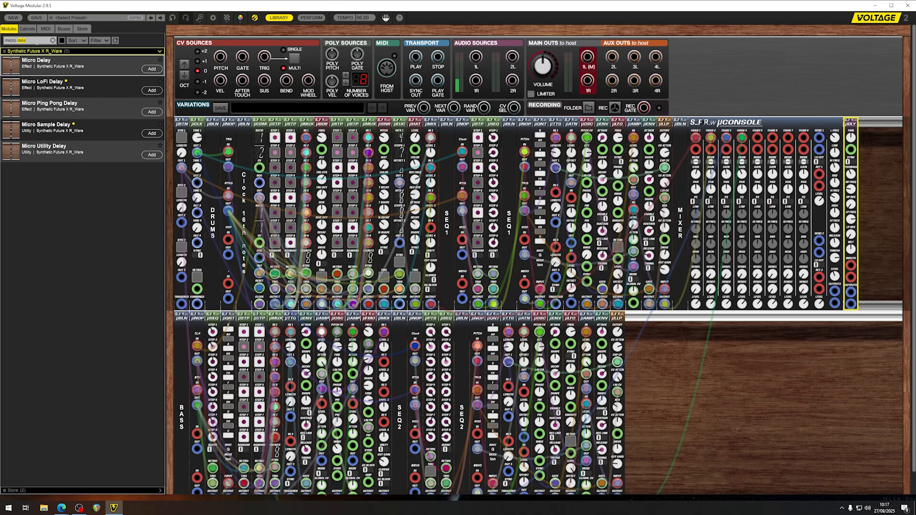
- Search the modules for "micro ch" and try adding a Micro Chorus to the rack
text(ch)
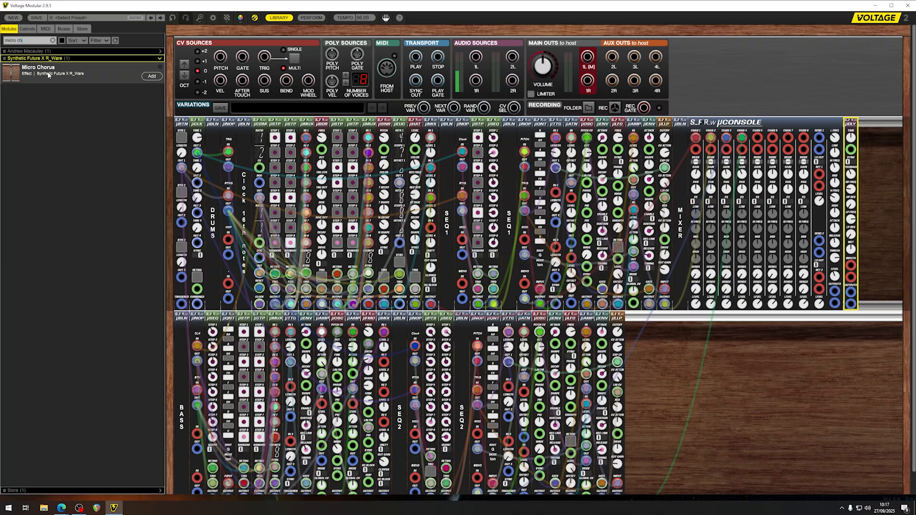
double_click(30, 72)
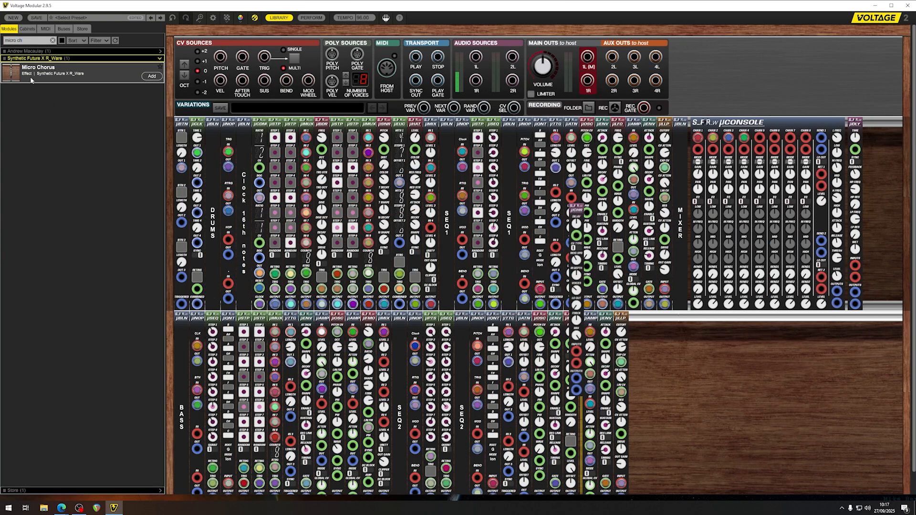
- Search the modules for "micro fl" and place a Micro Flanger directly after the Micro Delay
click(36, 41)
text(fl)
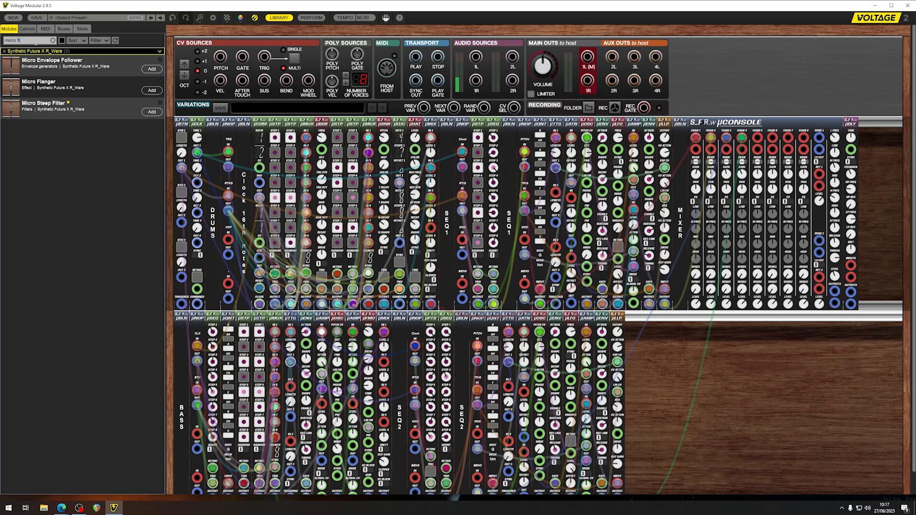
double_click(47, 84)
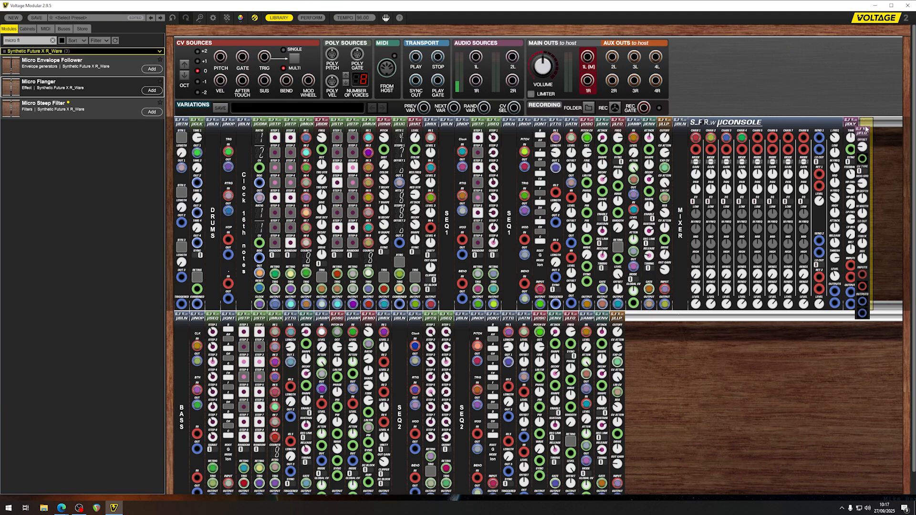
click(823, 346)
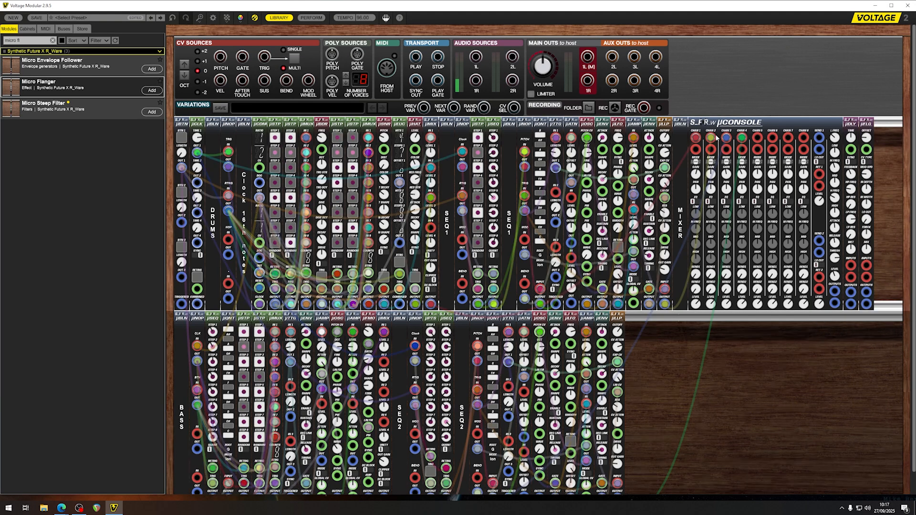
- Connect the voice console's left and right outputs to main outputs 1L and 1R
click(835, 276)
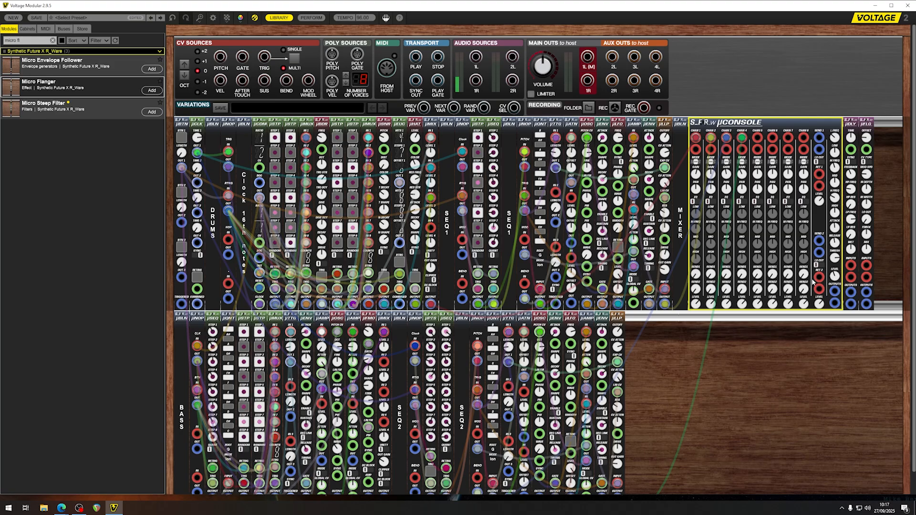
drag(834, 290, 587, 57)
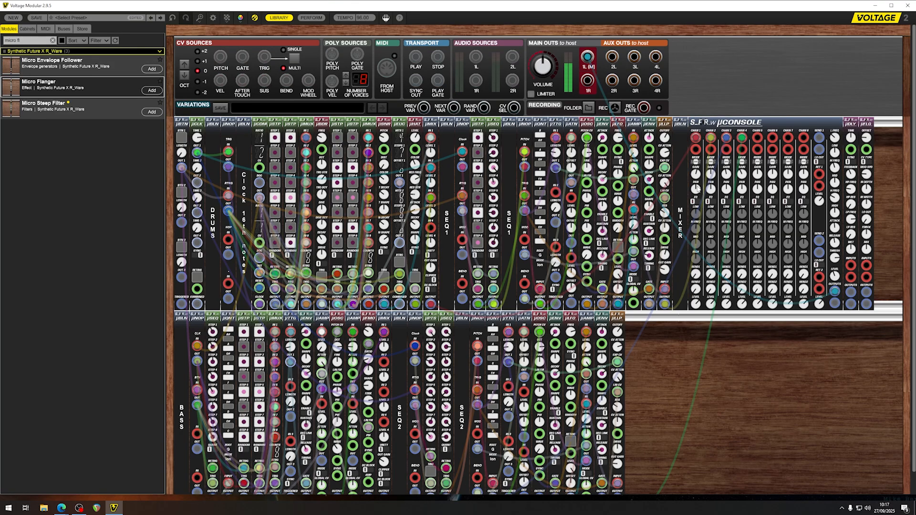
drag(834, 302, 587, 80)
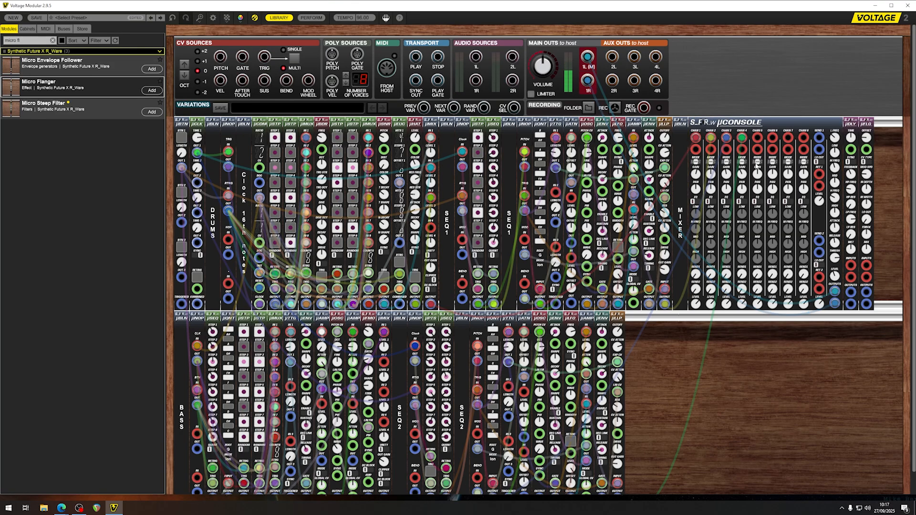
- Toggle the channel mutes on the voice console to isolate the SEQ1 voice on channel 2
click(711, 163)
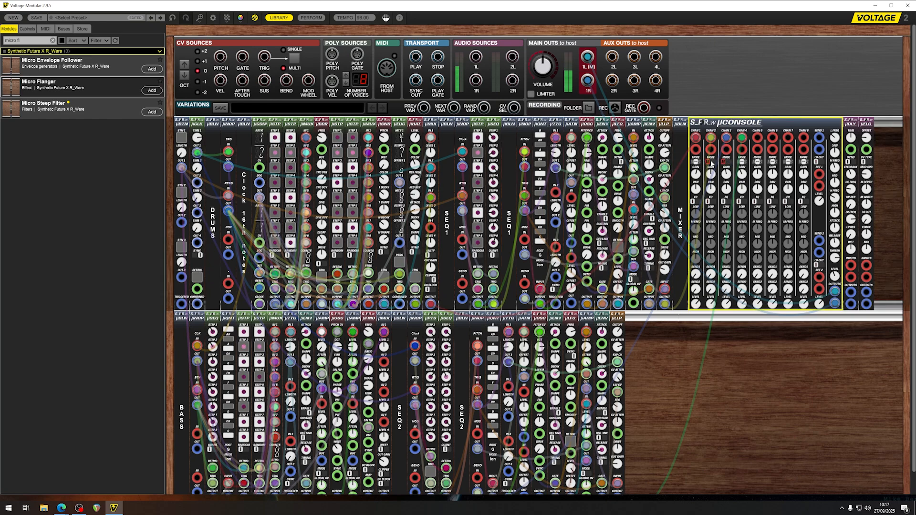
click(725, 163)
click(742, 163)
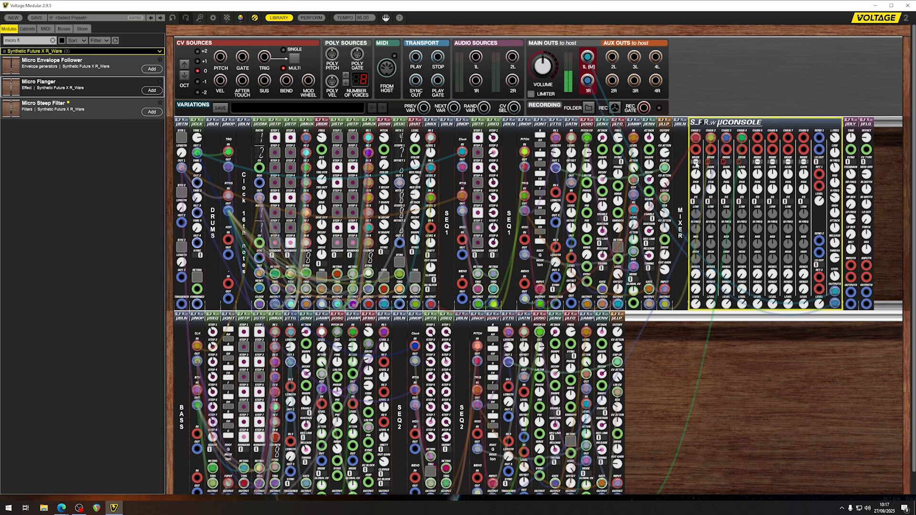
click(696, 163)
click(710, 163)
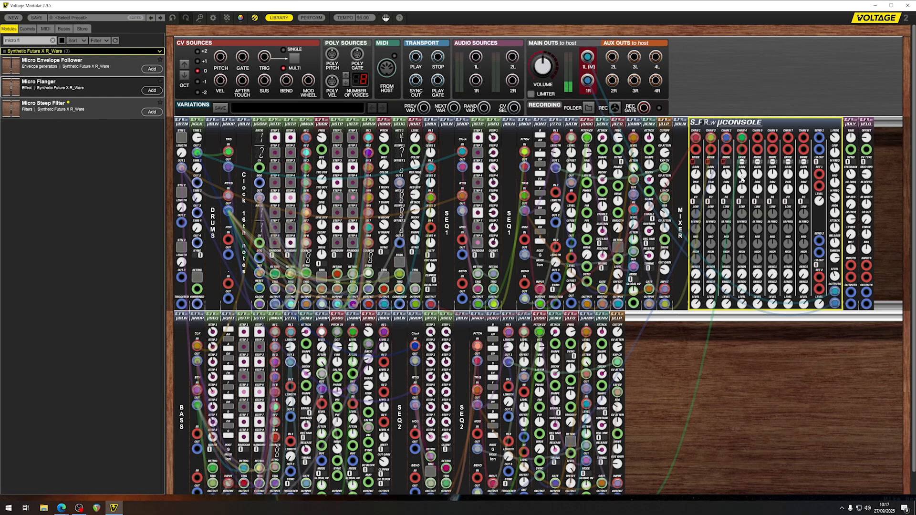
- Route console send 1 in stereo through the Micro Delay and Micro Flanger, and patch the flanger's outputs back into return 1
mouse_move(744, 170)
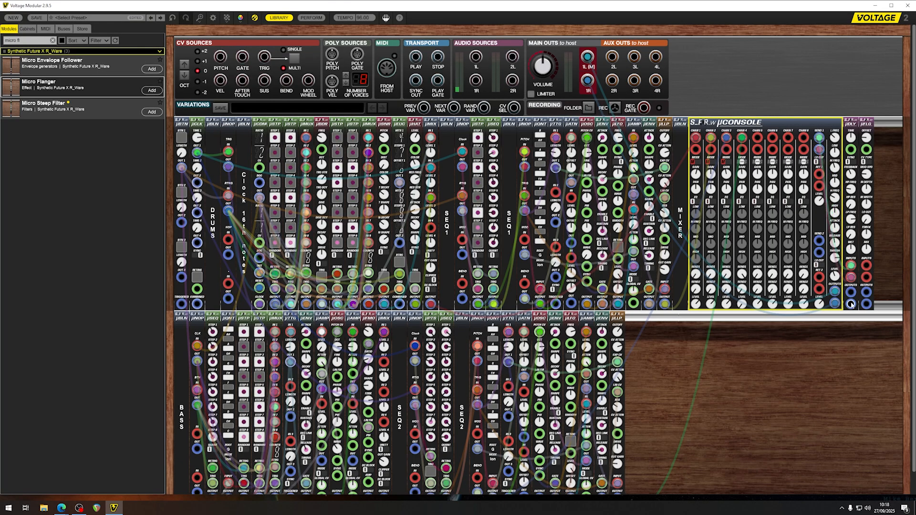
drag(851, 292, 819, 175)
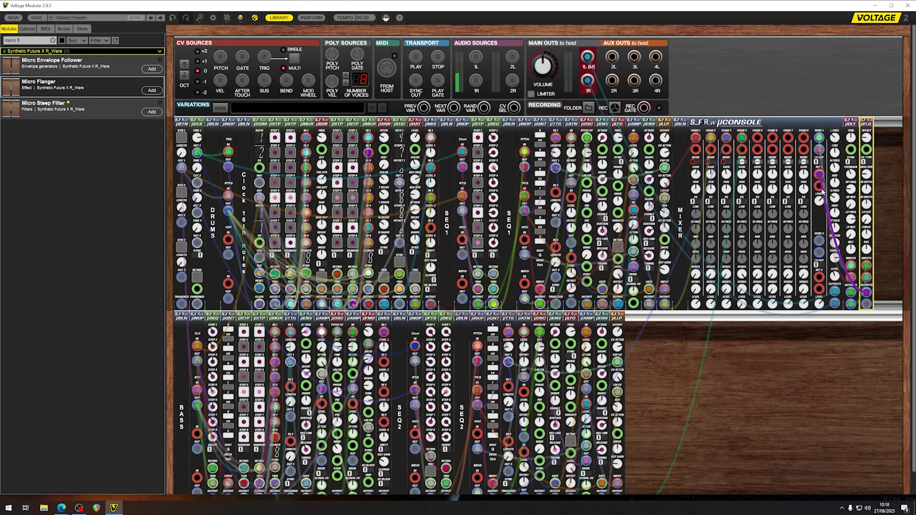
drag(866, 304, 821, 190)
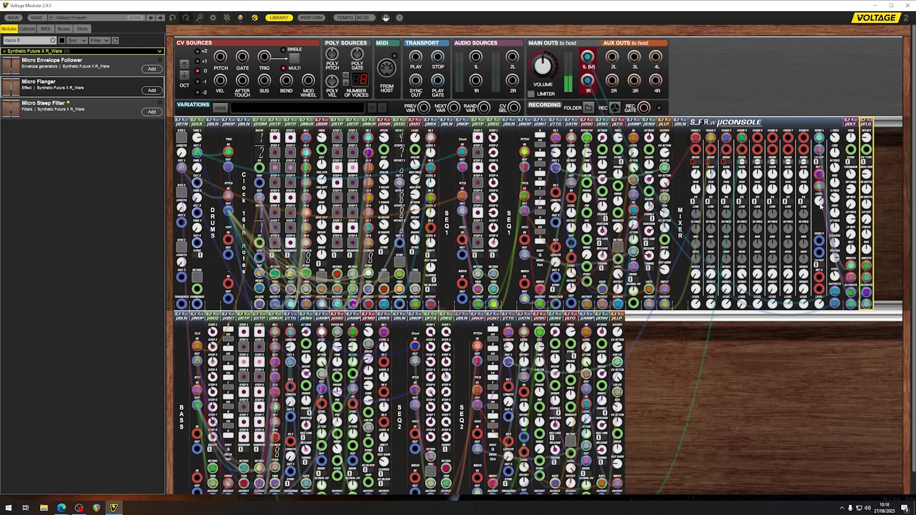
- Switch the Micro Delay to tempo-synced timing and set the Micro Flanger's feedback to about -0.14
click(853, 163)
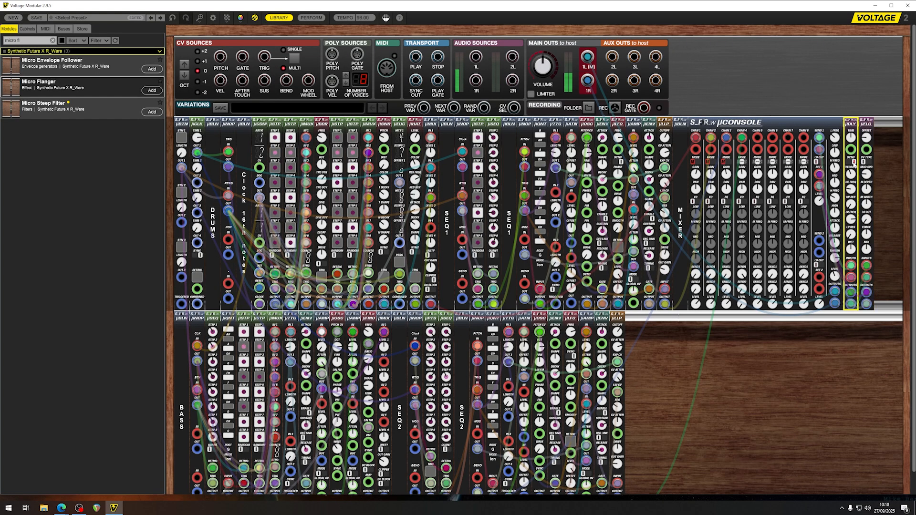
mouse_move(854, 145)
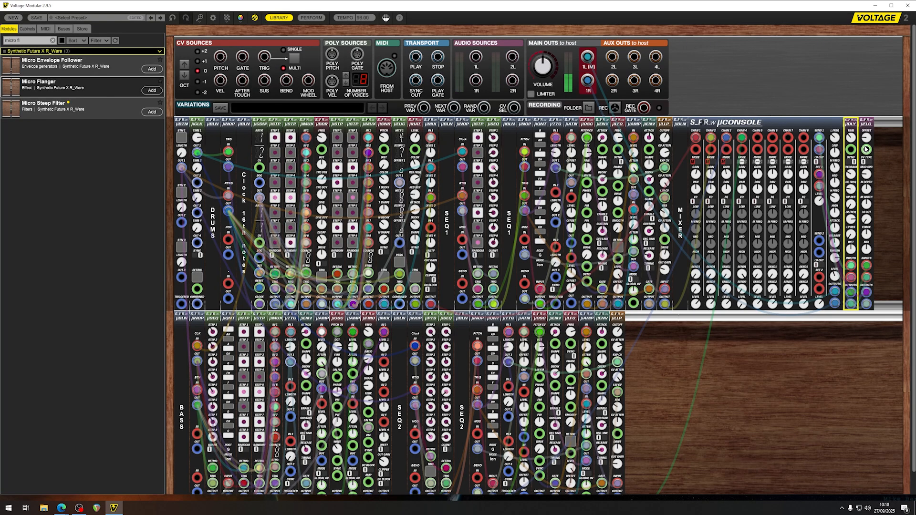
click(868, 240)
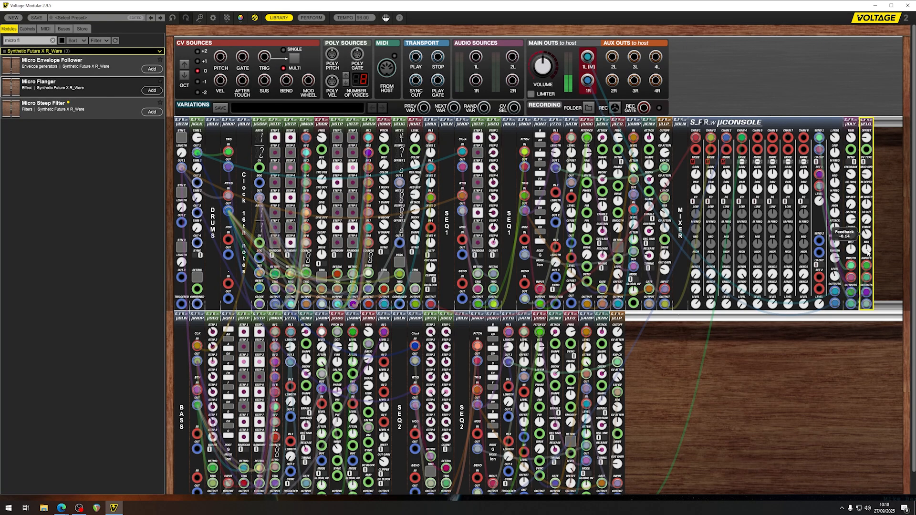
drag(865, 261, 865, 268)
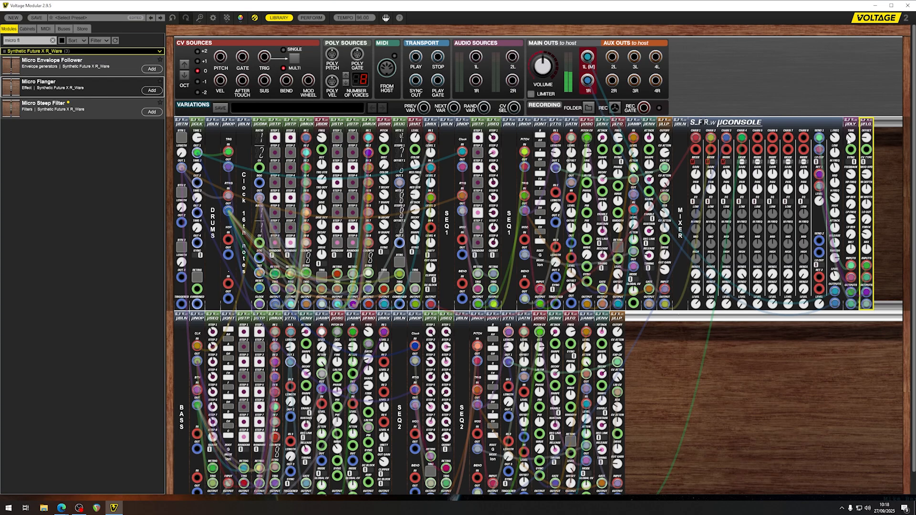
- Set the Micro Delay's synced delay time to 1/4
click(848, 138)
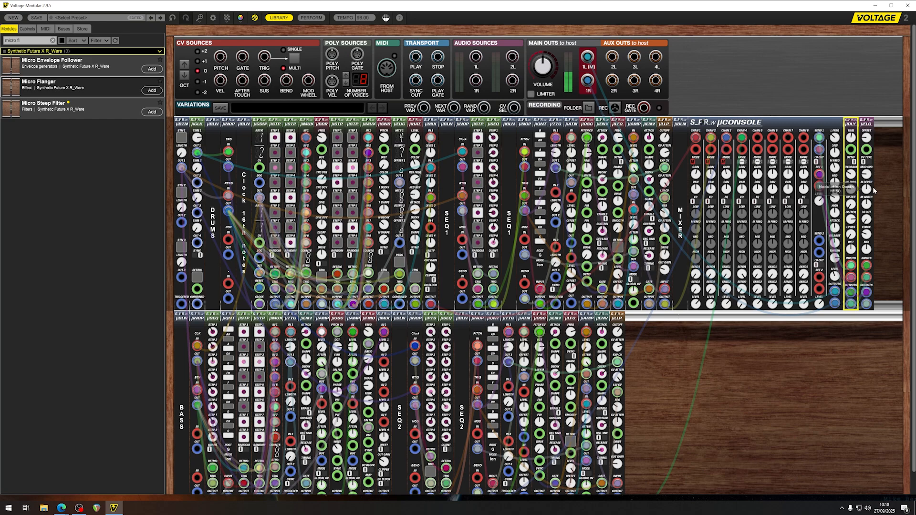
mouse_move(853, 143)
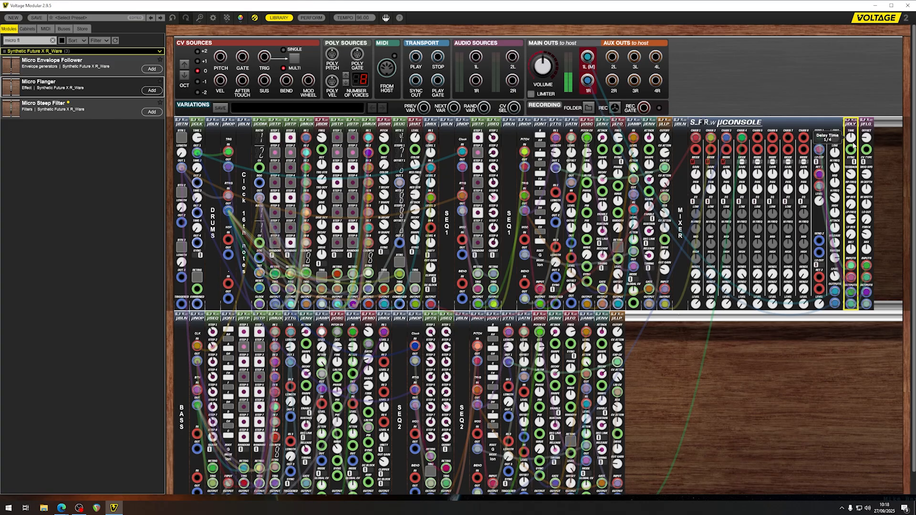
drag(854, 145, 851, 156)
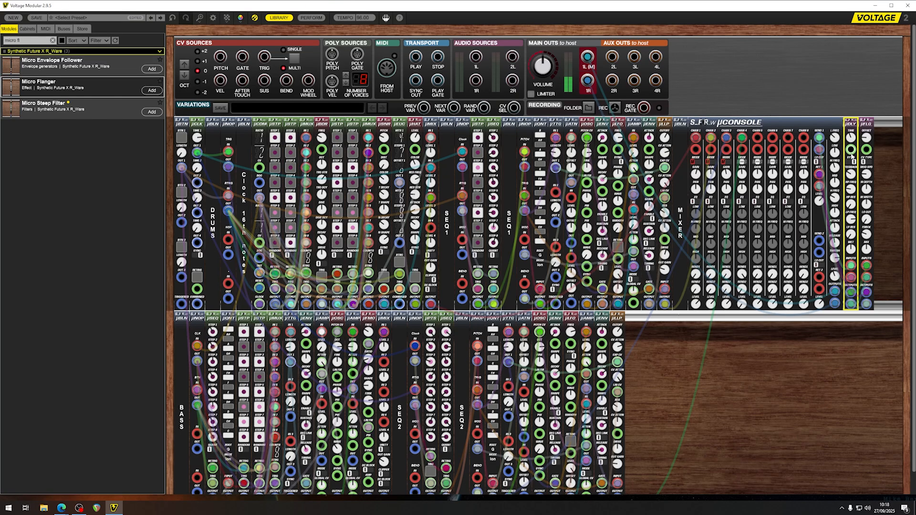
- Adjust the Micro Flanger and toggle the voice console's channel mutes to audition the delay and flanger sends
click(880, 169)
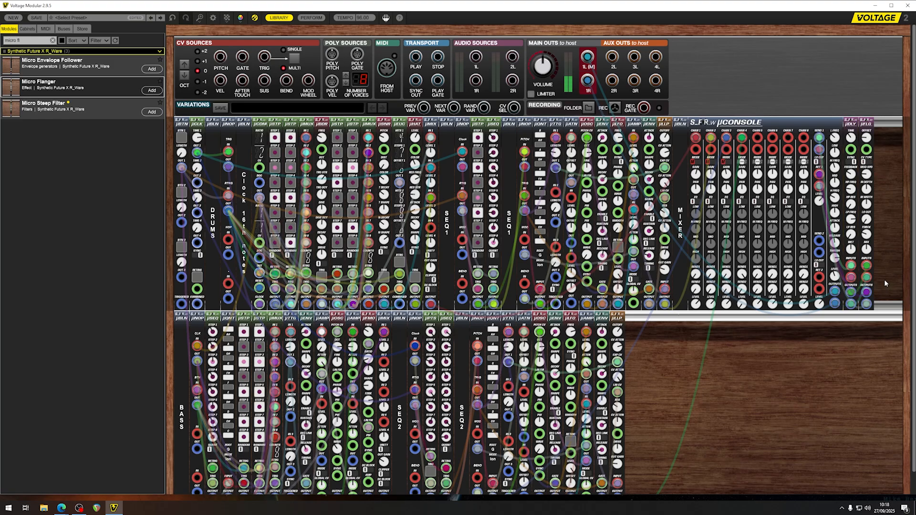
click(868, 187)
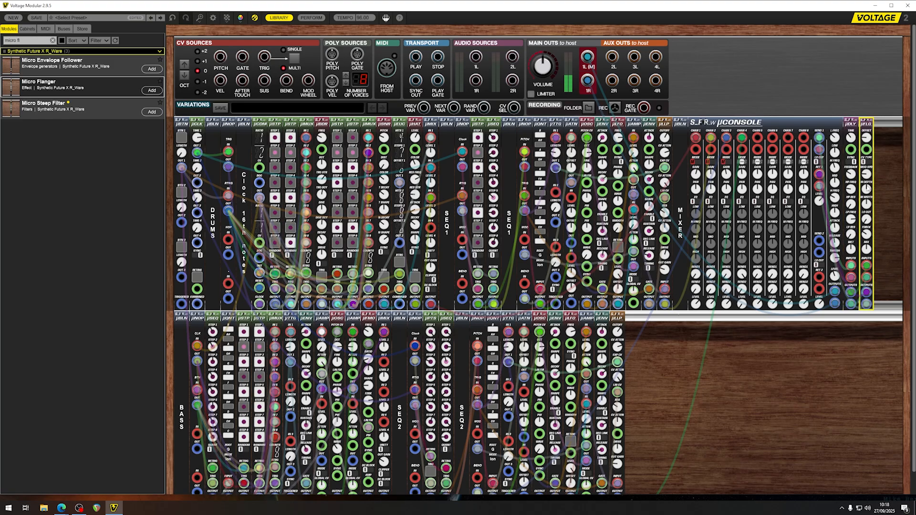
mouse_move(868, 144)
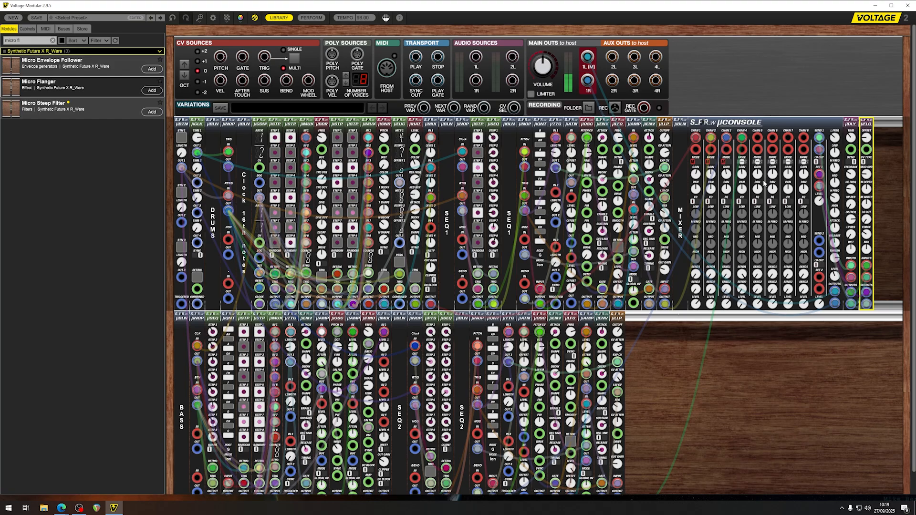
click(748, 176)
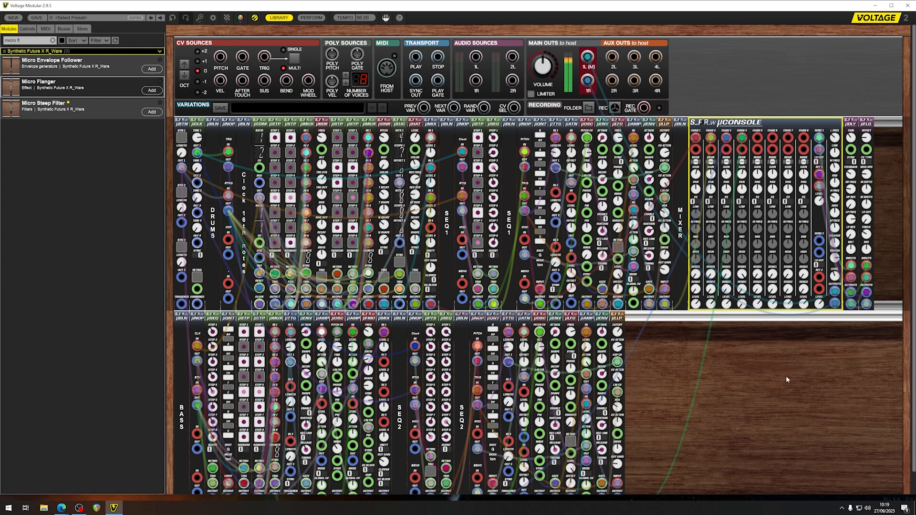
- Set the Micro Delay's feedback to about 0.36 and fine-tune its tempo-synced delay time
click(853, 185)
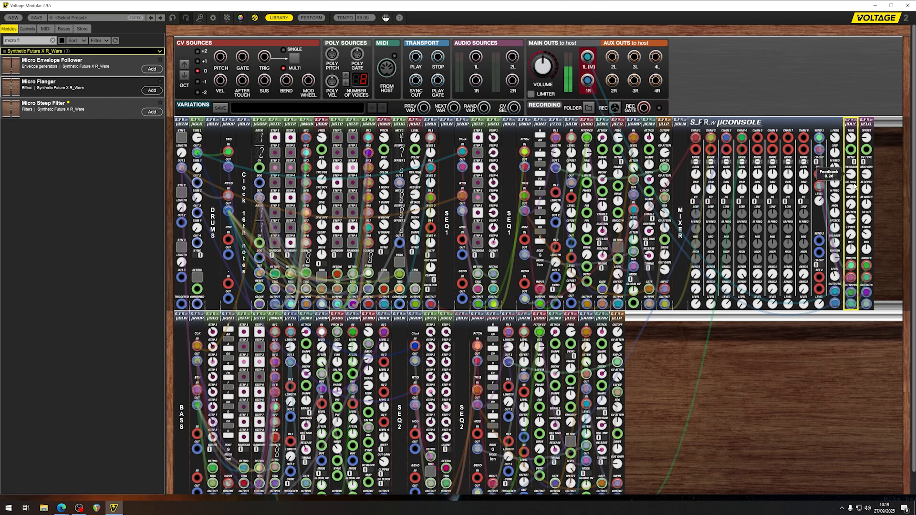
drag(851, 138, 854, 126)
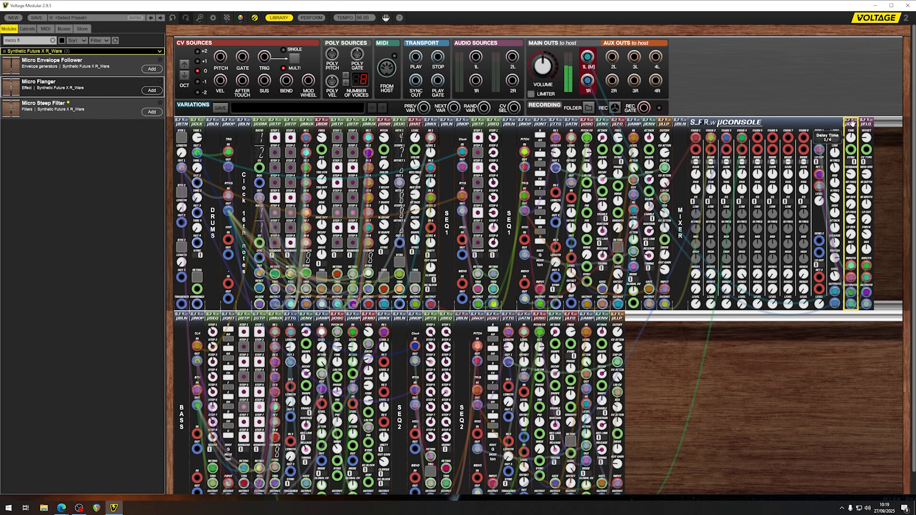
drag(853, 136, 854, 125)
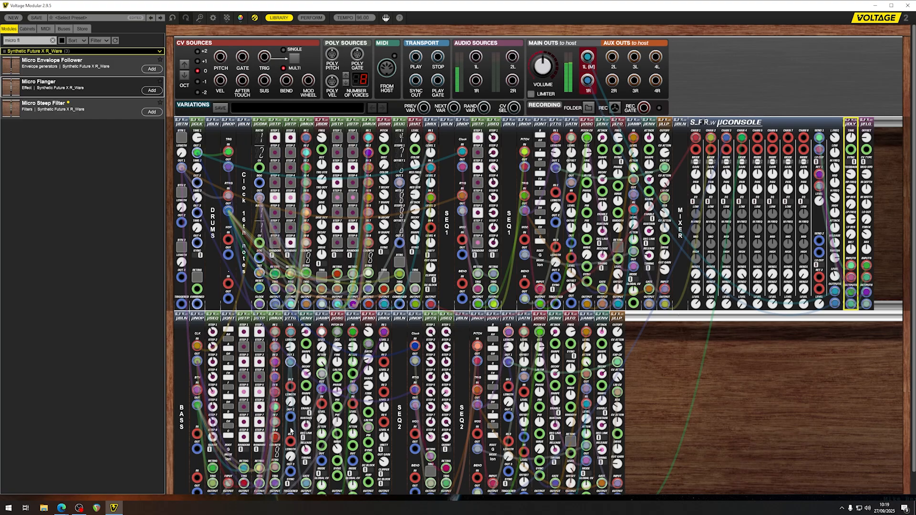
- Set the release of the bass voice's envelope to about 287 ms, toggling the console's channel mutes to check it
scroll(291, 431, down, 1)
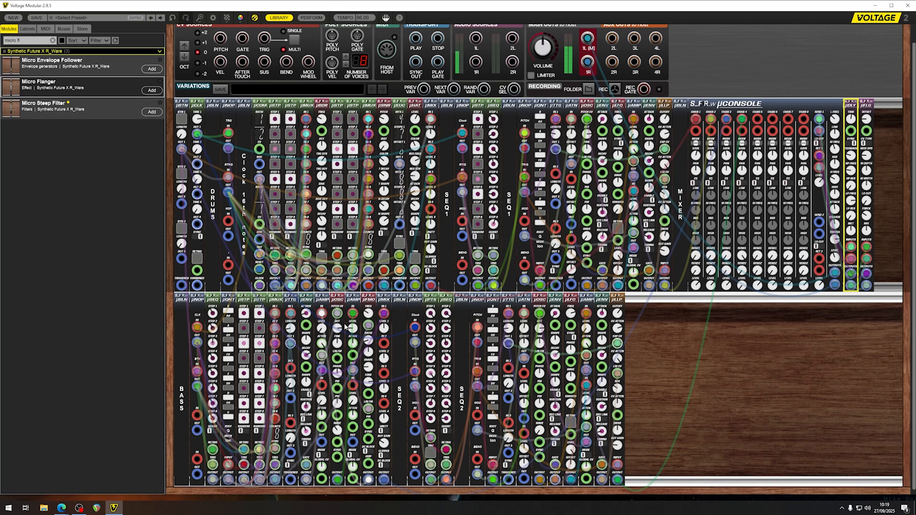
click(306, 300)
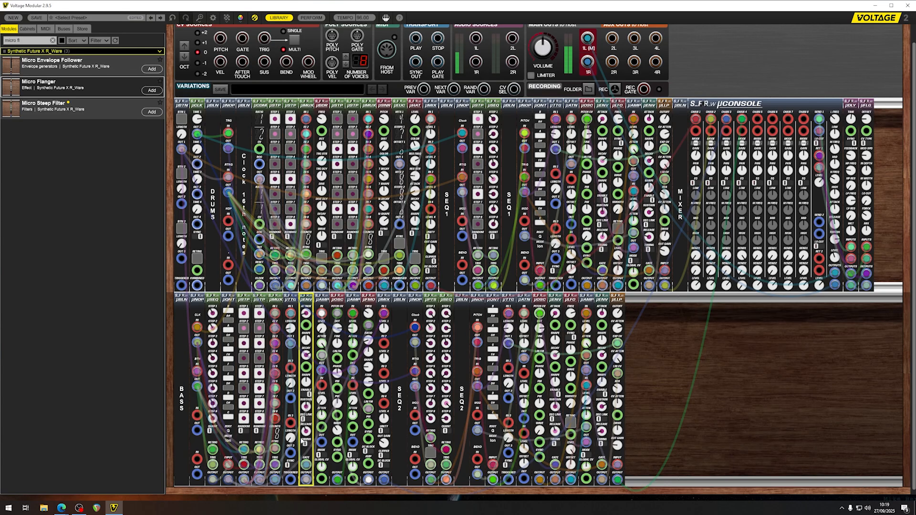
drag(306, 432, 306, 419)
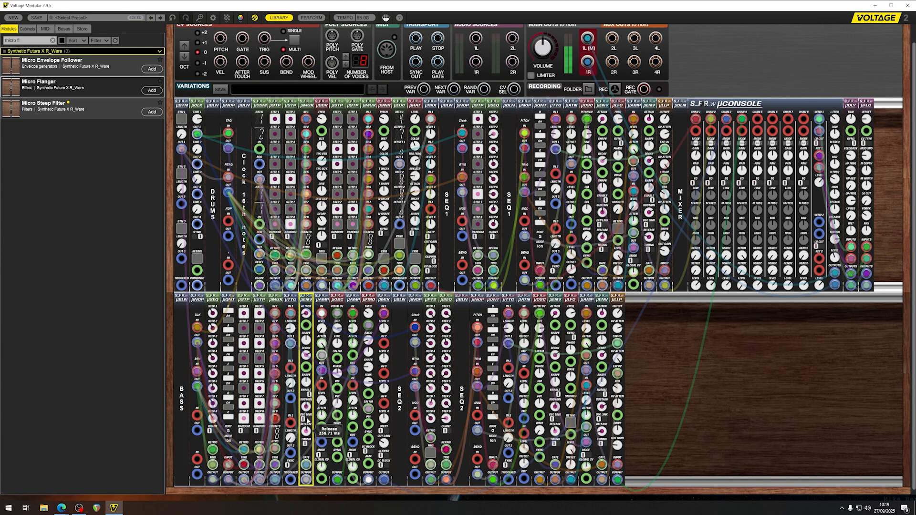
click(691, 152)
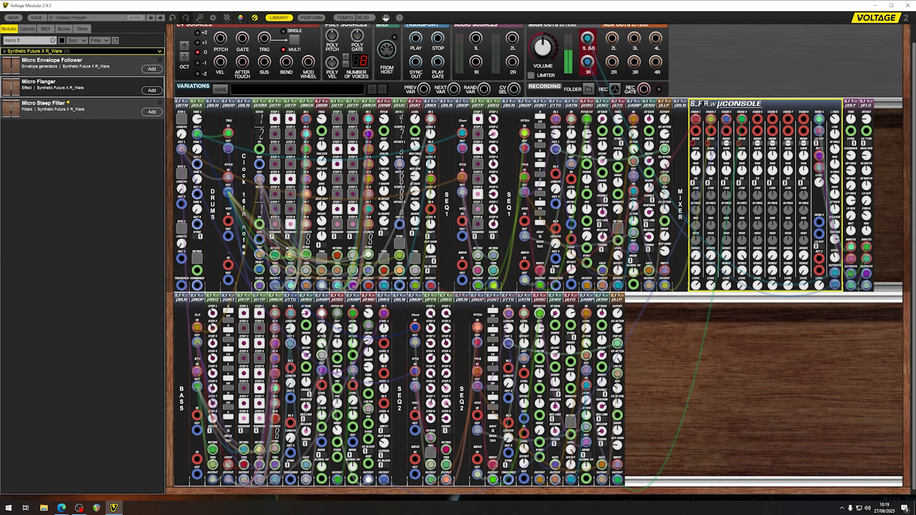
click(304, 311)
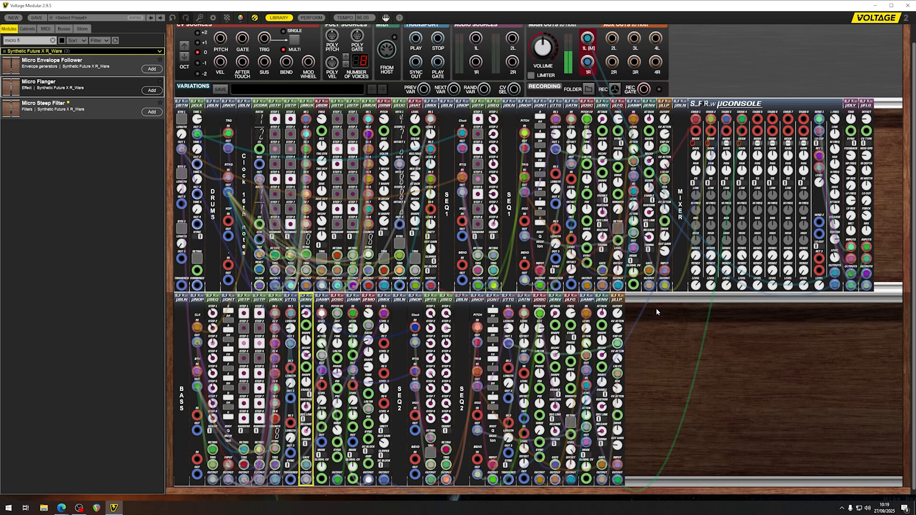
- Sweep the frequency of the FM module in the bass voice to about 87 and bring it back to about 41
scroll(657, 346, down, 1)
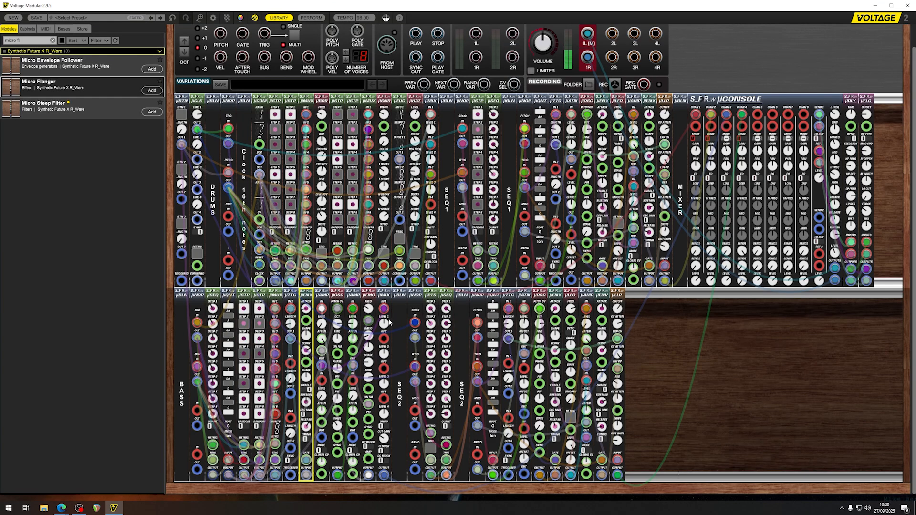
click(368, 321)
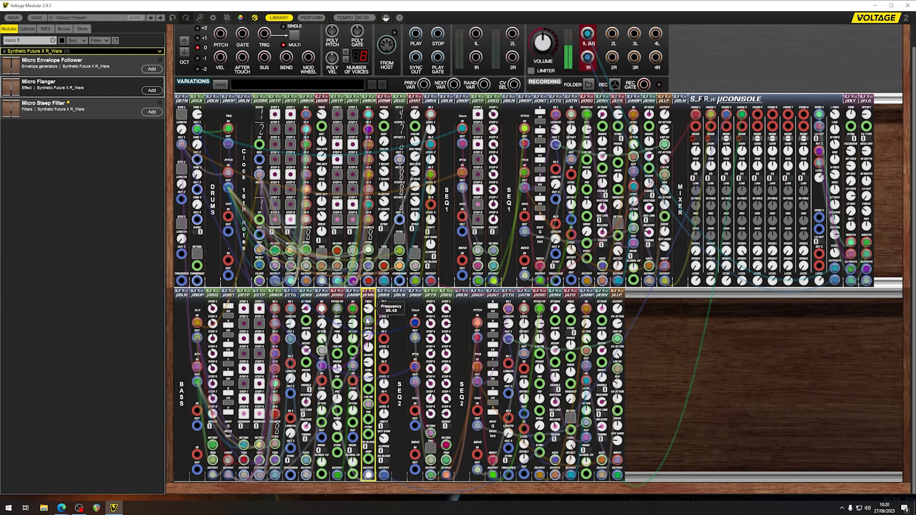
drag(367, 321, 367, 309)
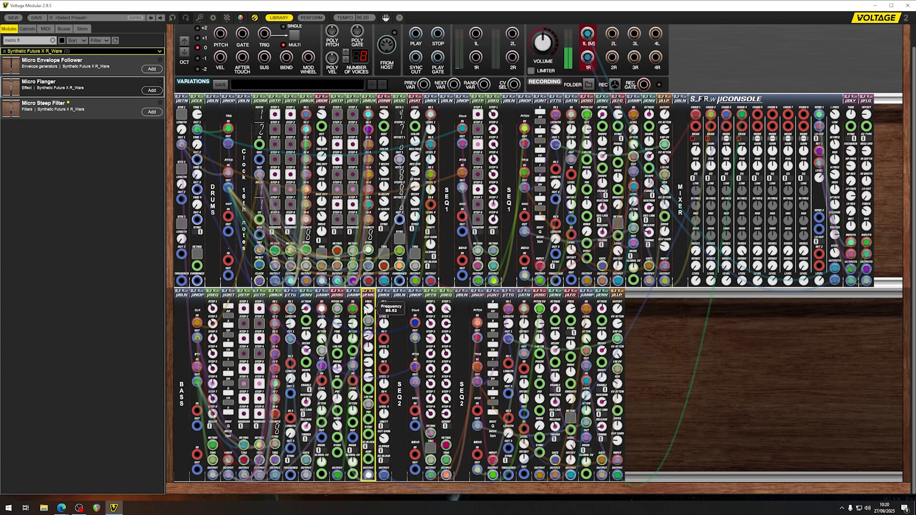
drag(364, 310, 365, 276)
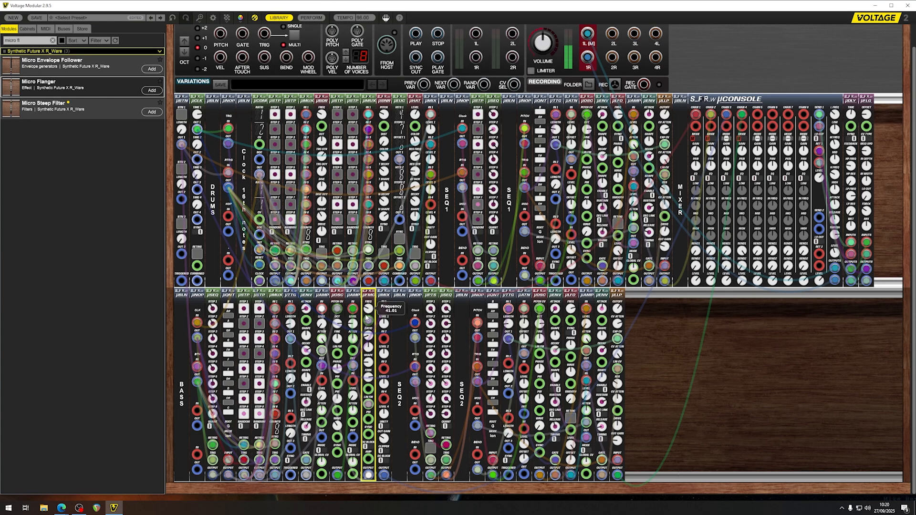
drag(367, 315, 364, 316)
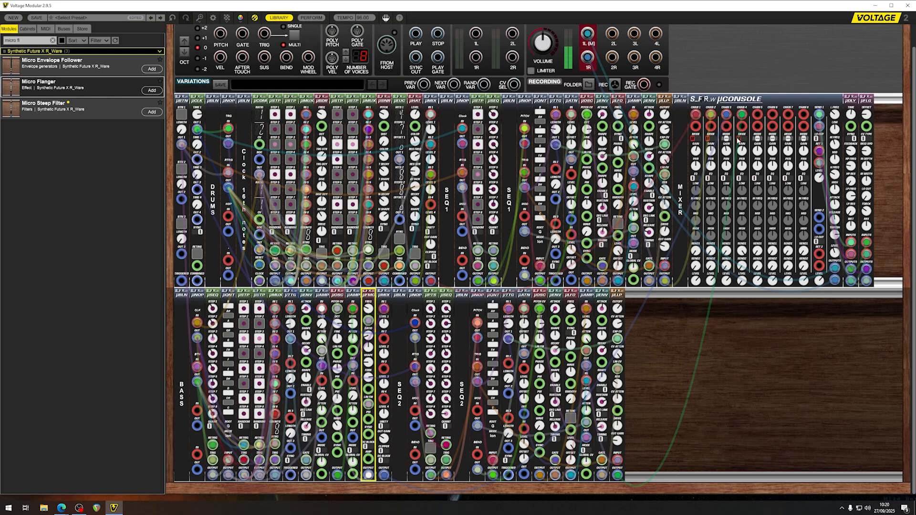
- Toggle the console's channel mutes and retune the bass FM module's frequency by ear against the mix
click(743, 138)
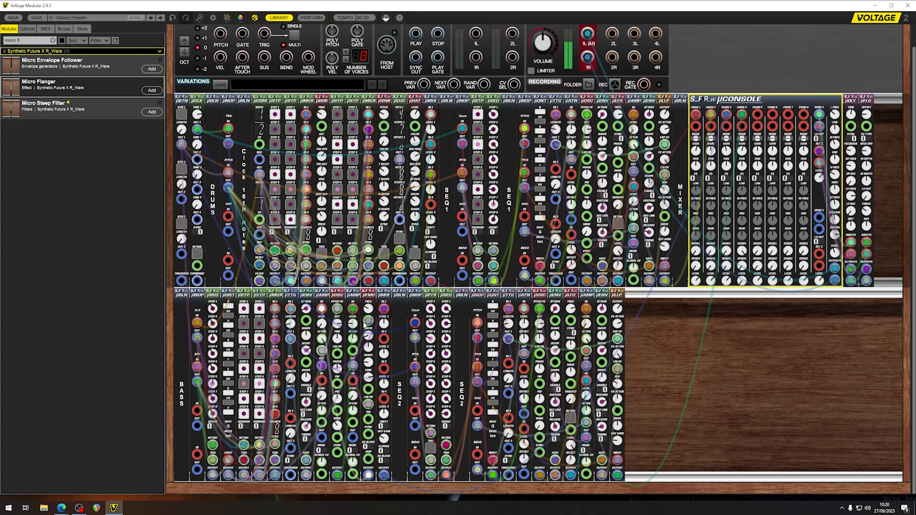
click(372, 309)
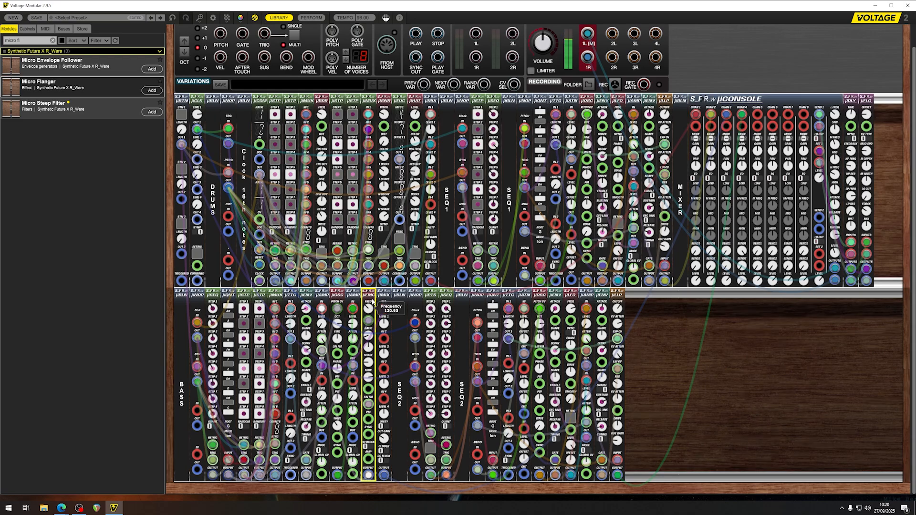
drag(372, 301, 369, 307)
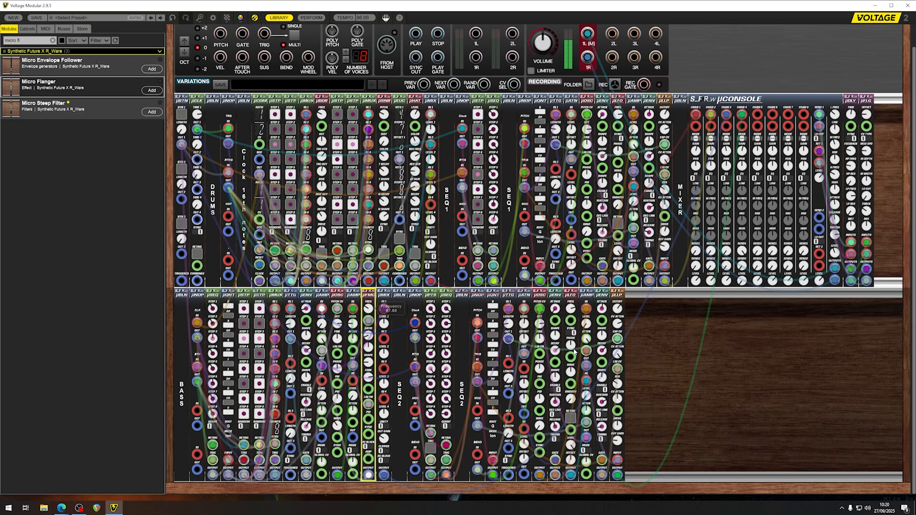
drag(372, 309, 367, 321)
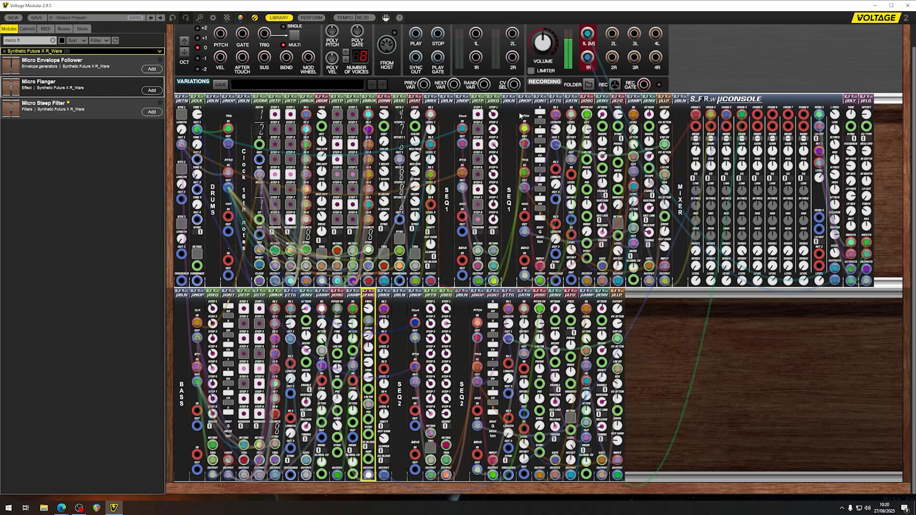
scroll(668, 110, up, 1)
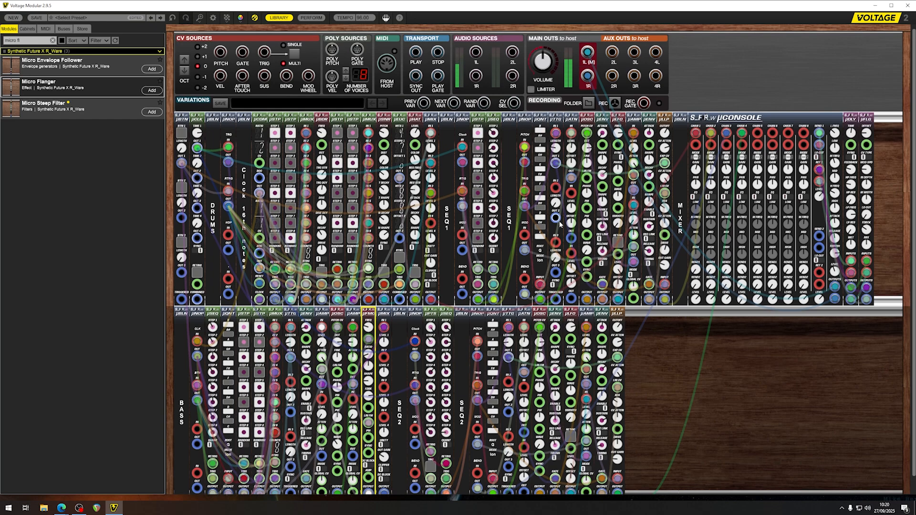
right_click(541, 119)
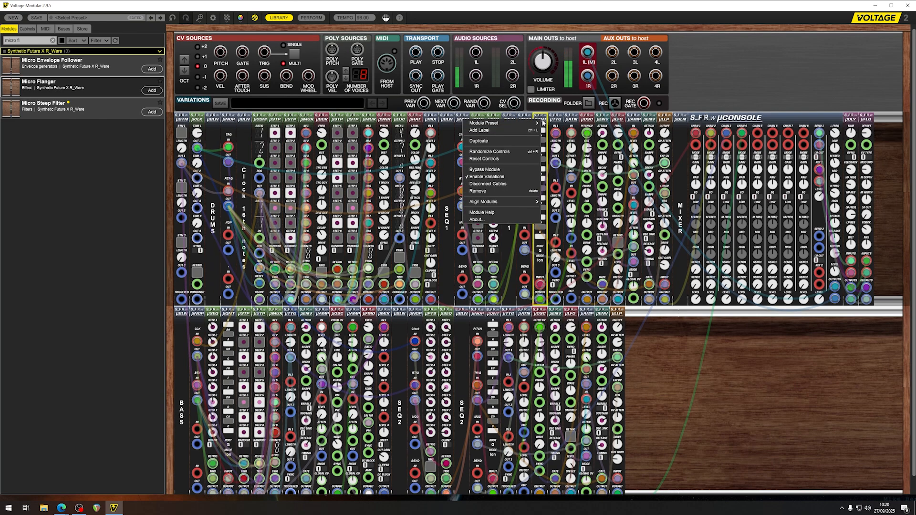
click(739, 93)
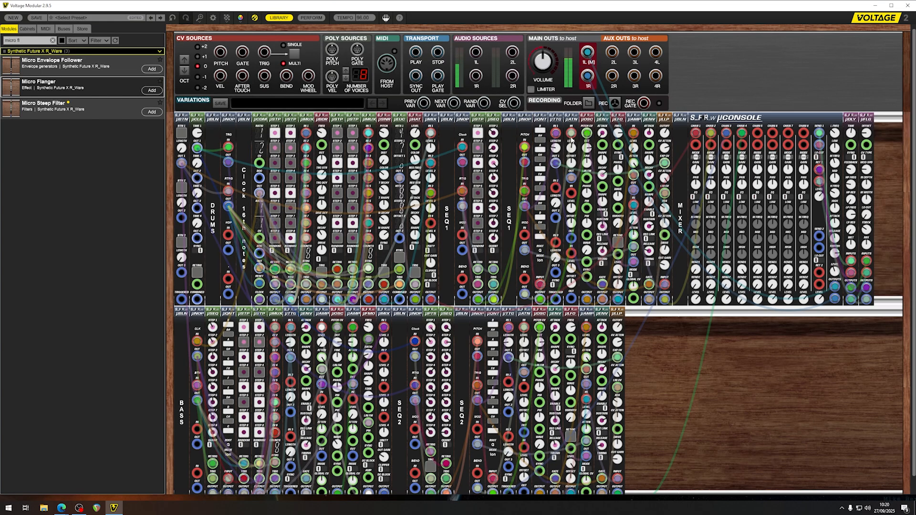
- Isolate the SEQ1 voice with the console's channel mutes and randomize the controls of the SEQ1 step sequencer
click(494, 118)
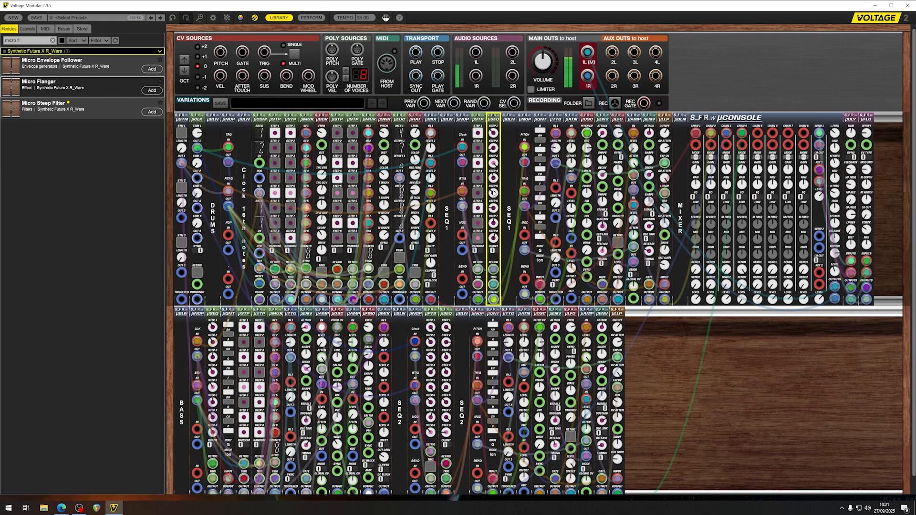
click(702, 164)
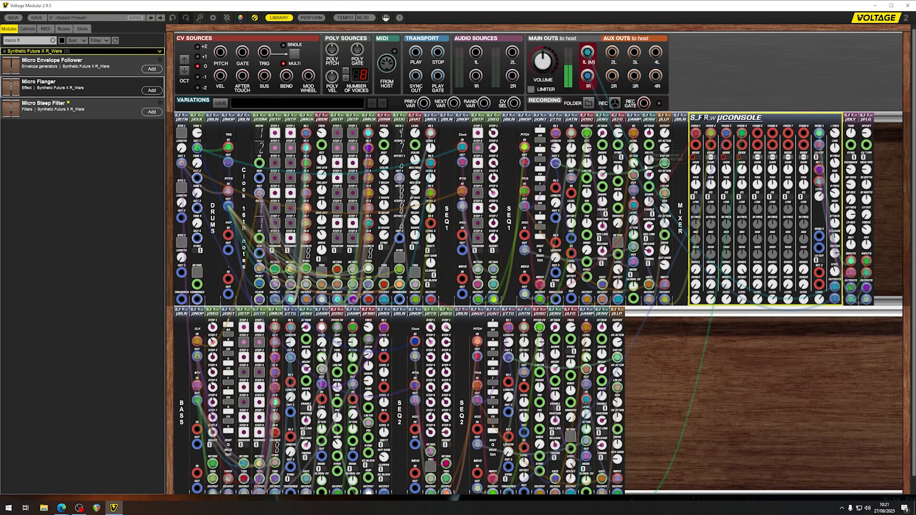
right_click(499, 126)
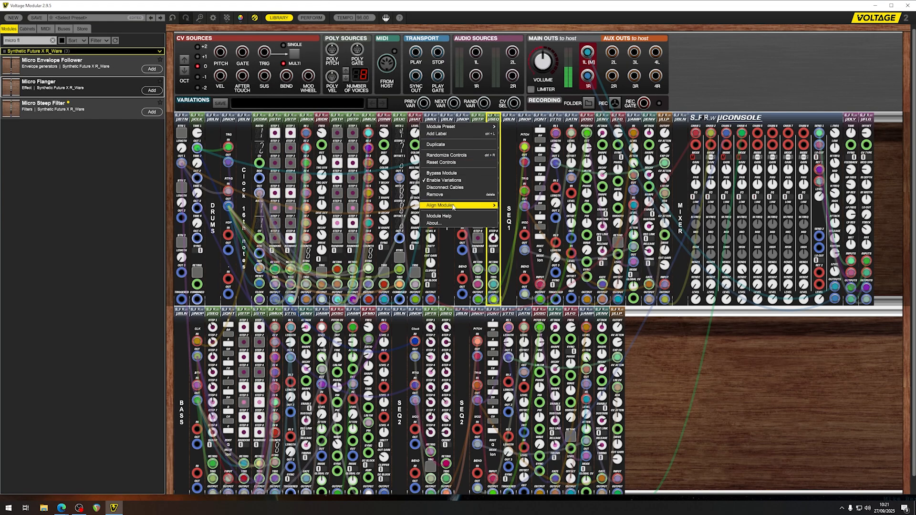
click(463, 159)
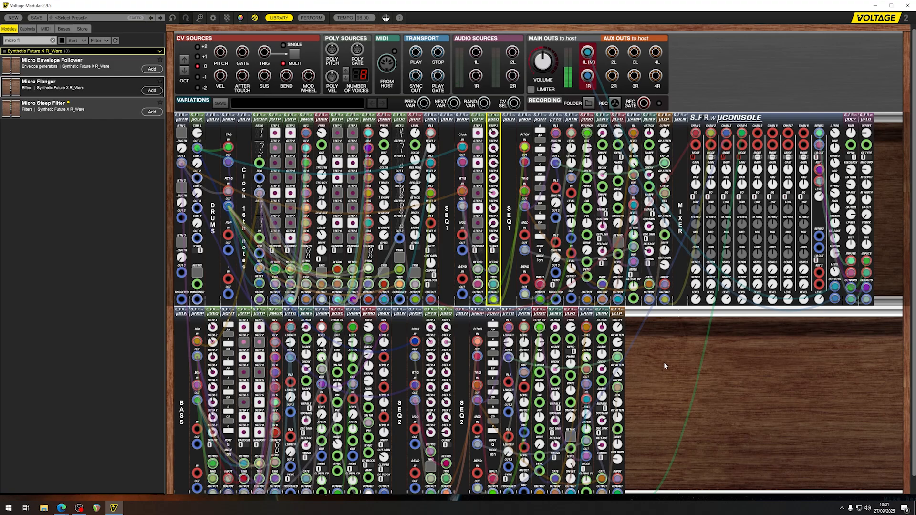
- Randomize the controls of the SEQ2 step sequencer, switching the console's channel mutes to SEQ2 and back to the full mix
click(821, 120)
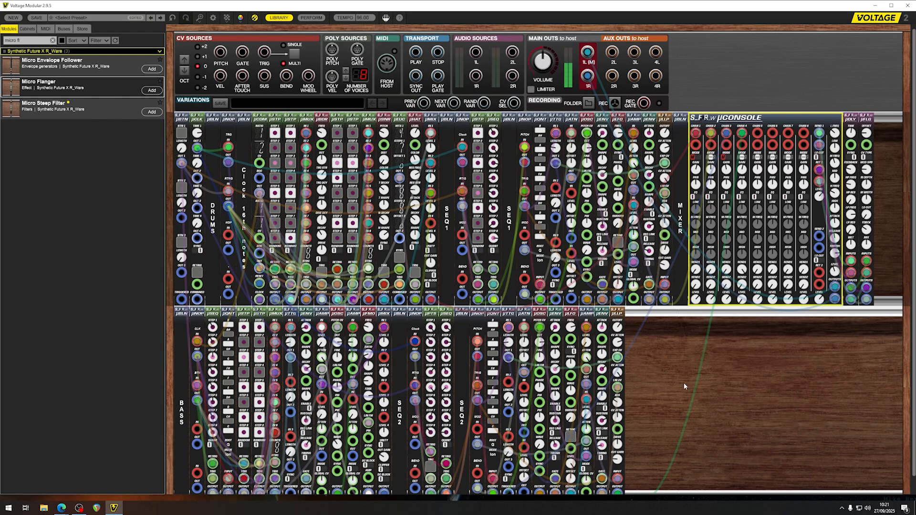
scroll(683, 386, down, 1)
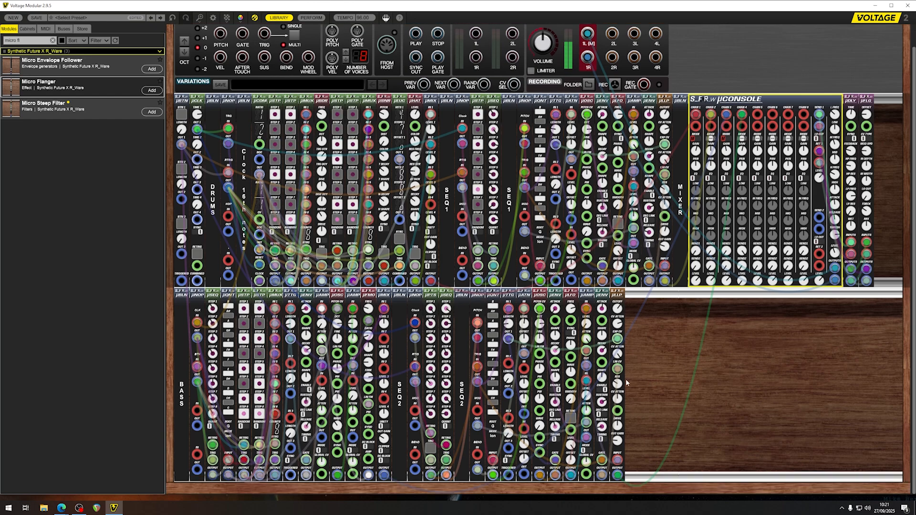
right_click(444, 299)
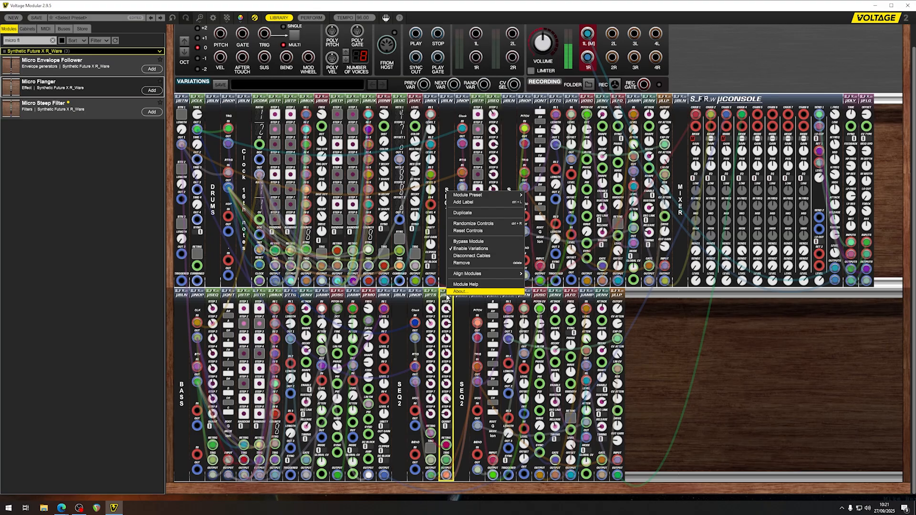
click(466, 224)
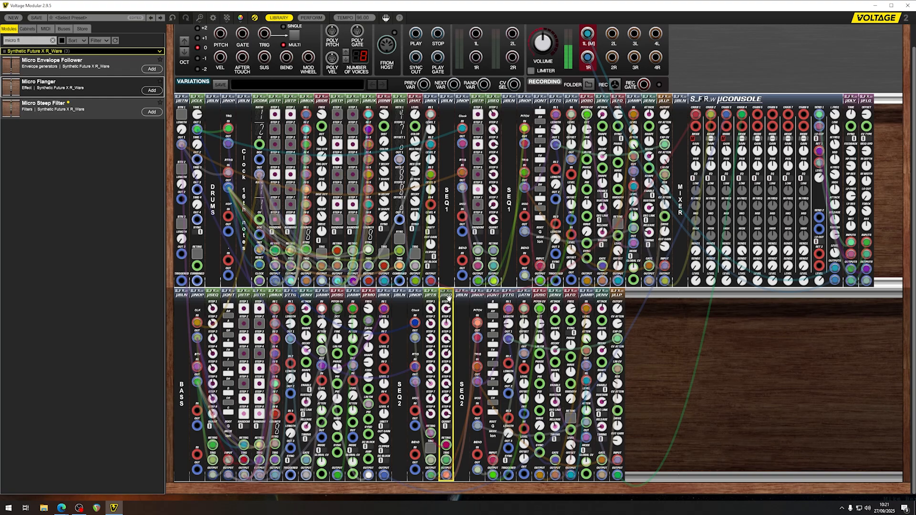
click(724, 141)
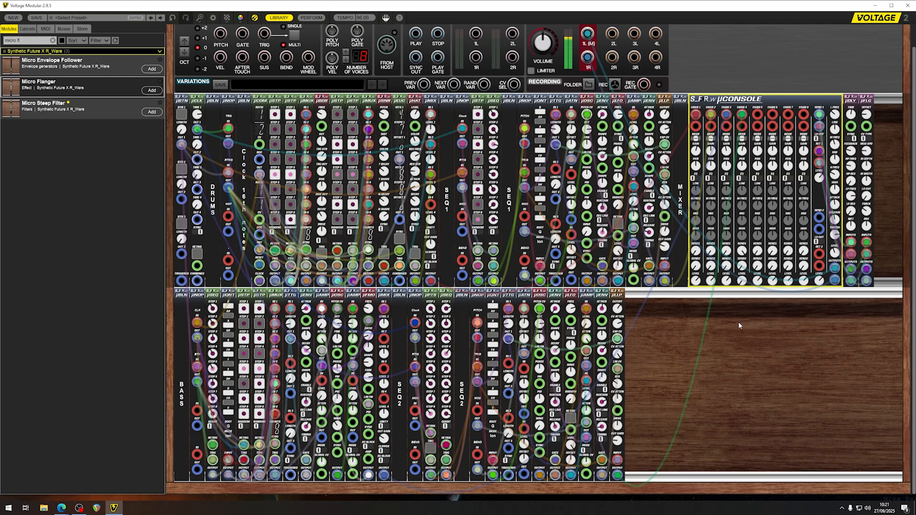
scroll(739, 325, up, 1)
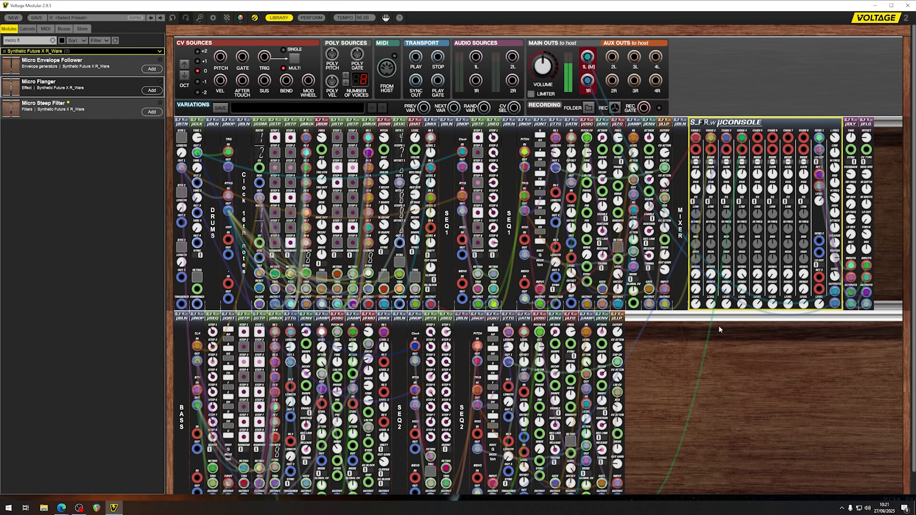
scroll(719, 325, down, 1)
scroll(744, 327, up, 1)
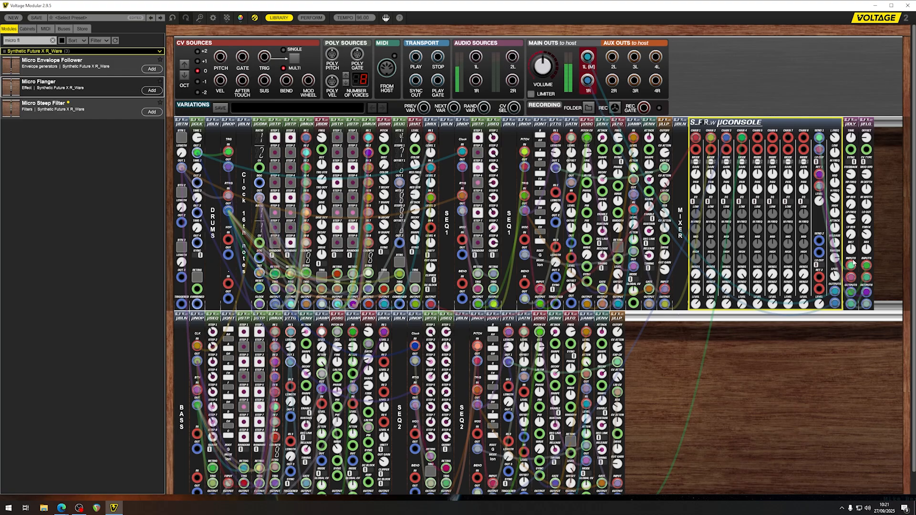
click(697, 392)
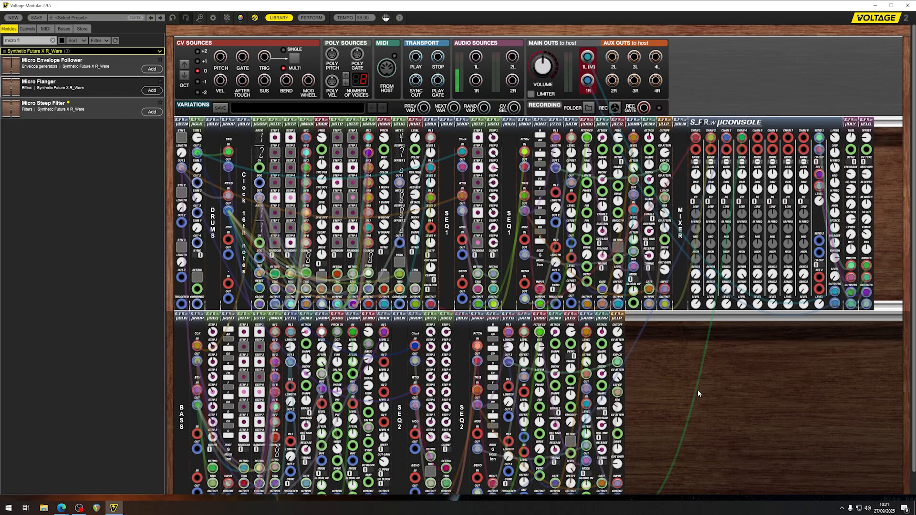